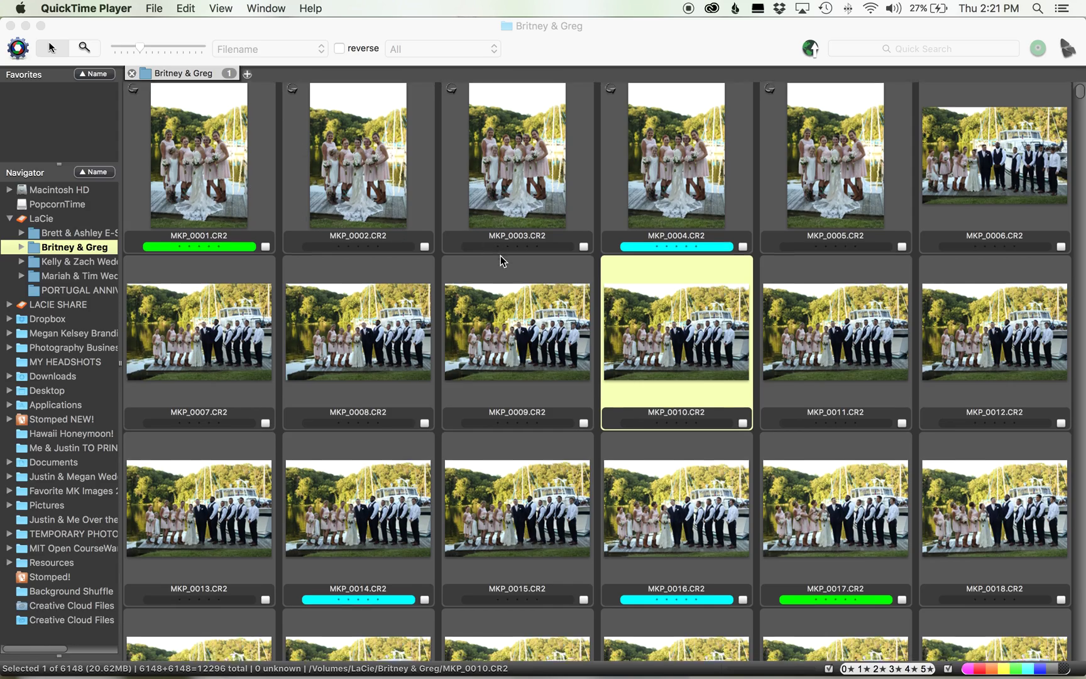
Browse the Britney & Greg contact sheet in Photo Mechanic from top to bottom
scroll(500, 256, down, 20)
scroll(501, 255, down, 20)
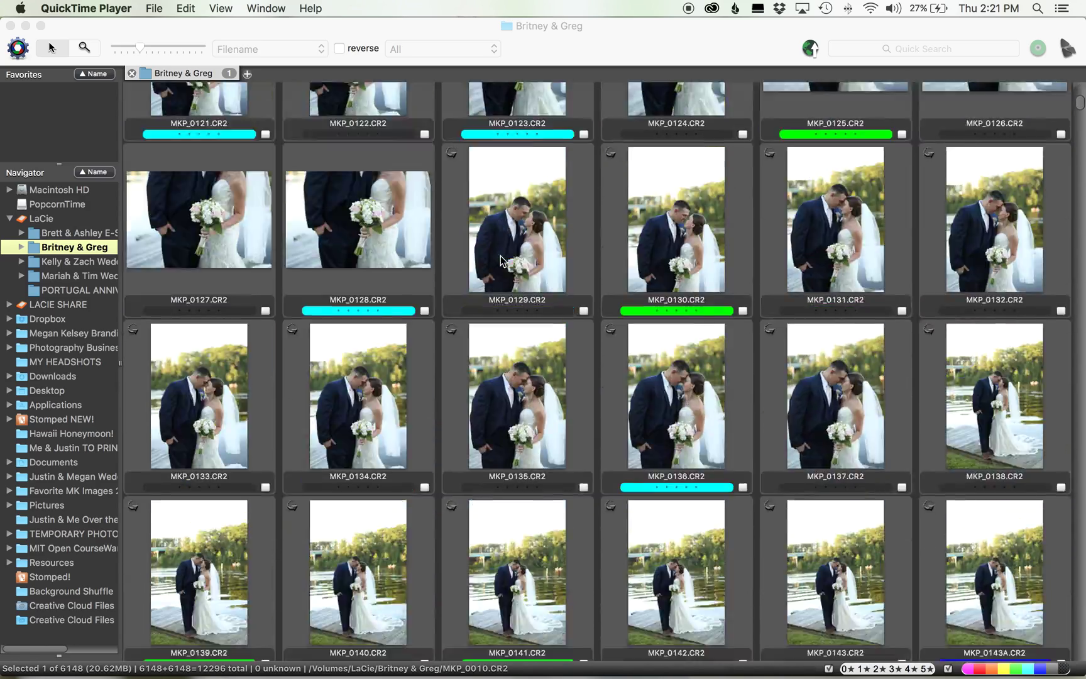
scroll(501, 260, down, 20)
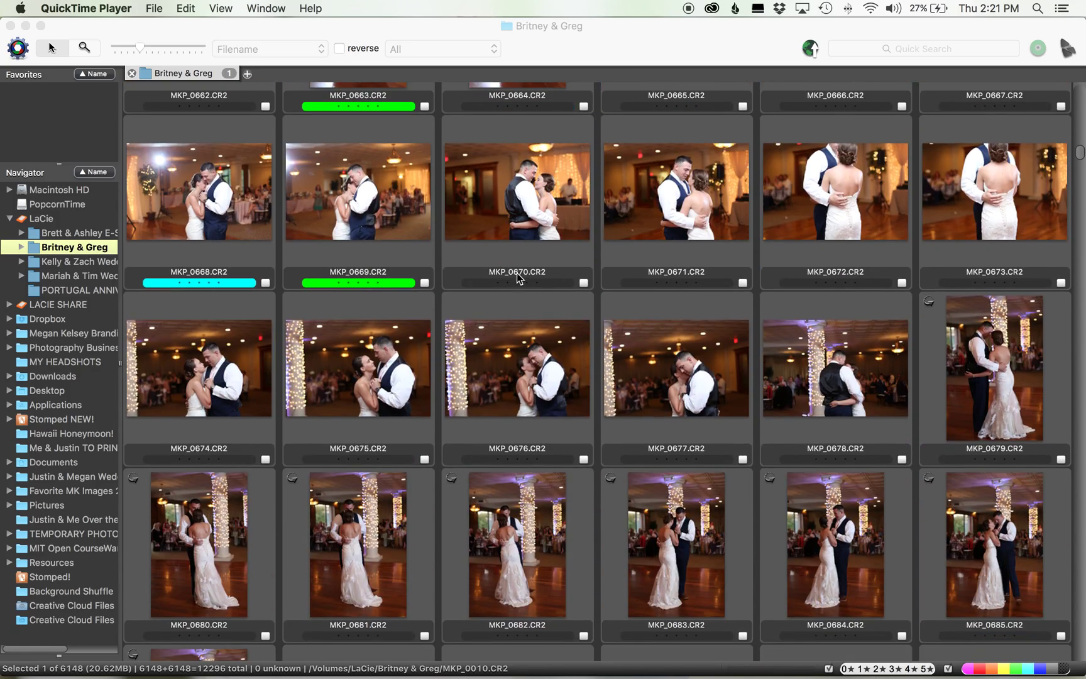
scroll(475, 266, up, 20)
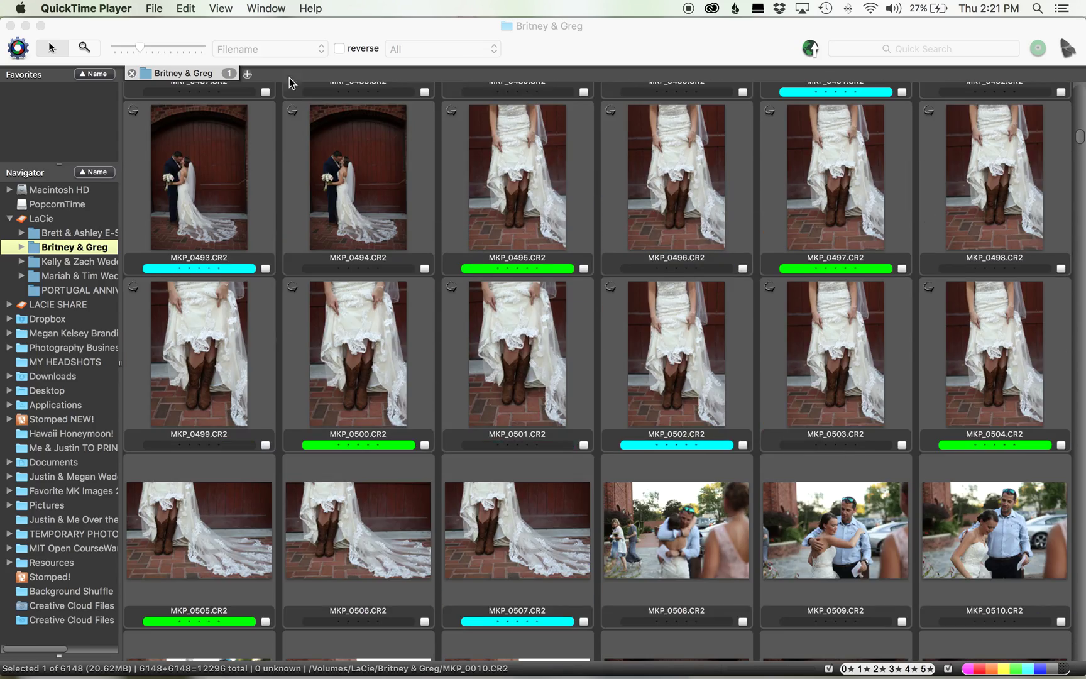
scroll(352, 137, up, 20)
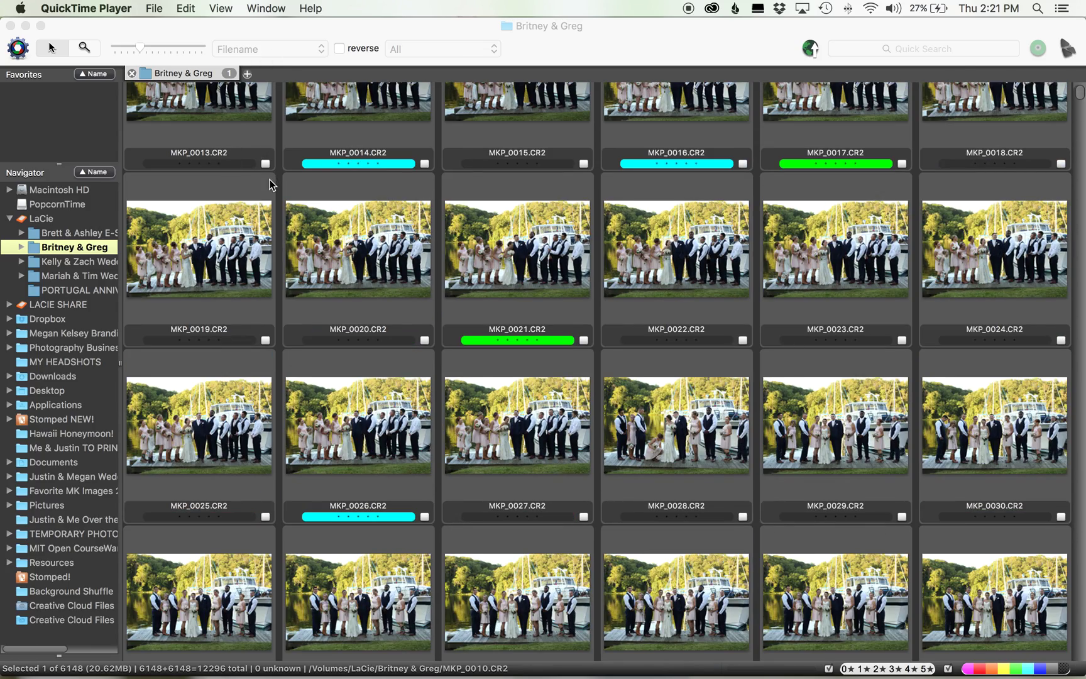
scroll(269, 179, down, 20)
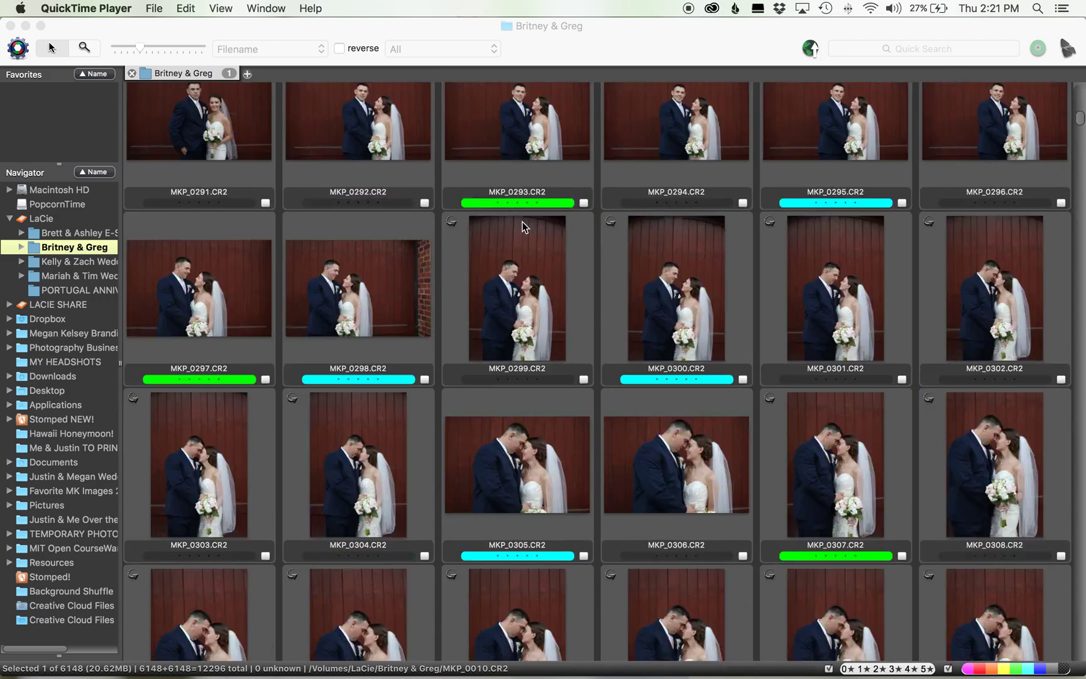
scroll(525, 227, down, 20)
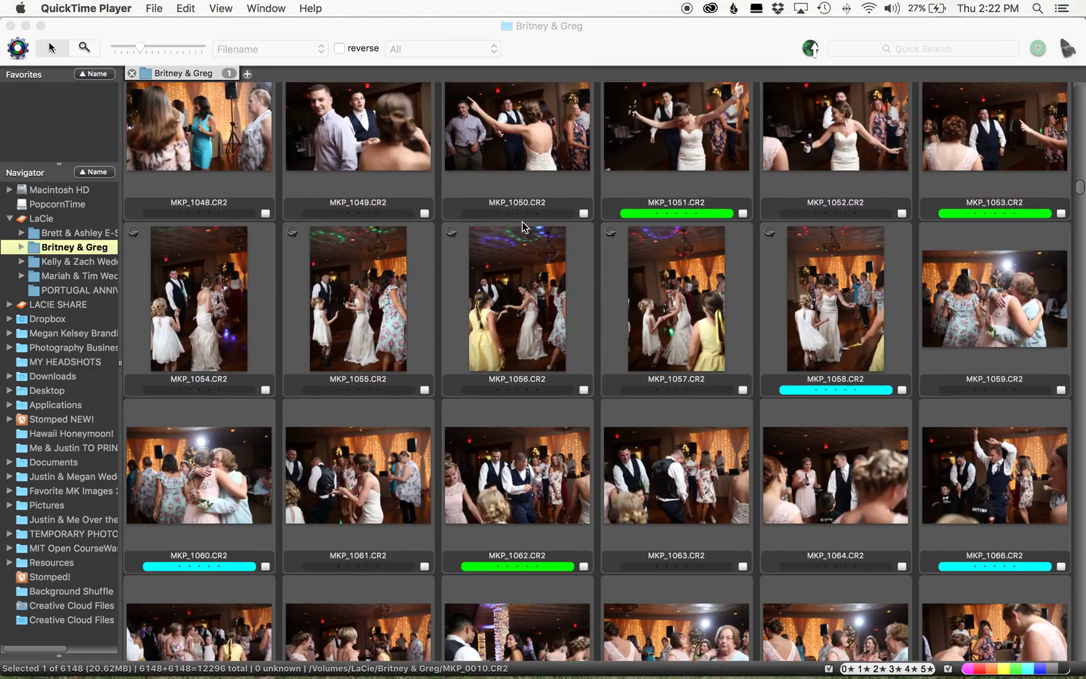
scroll(523, 227, down, 20)
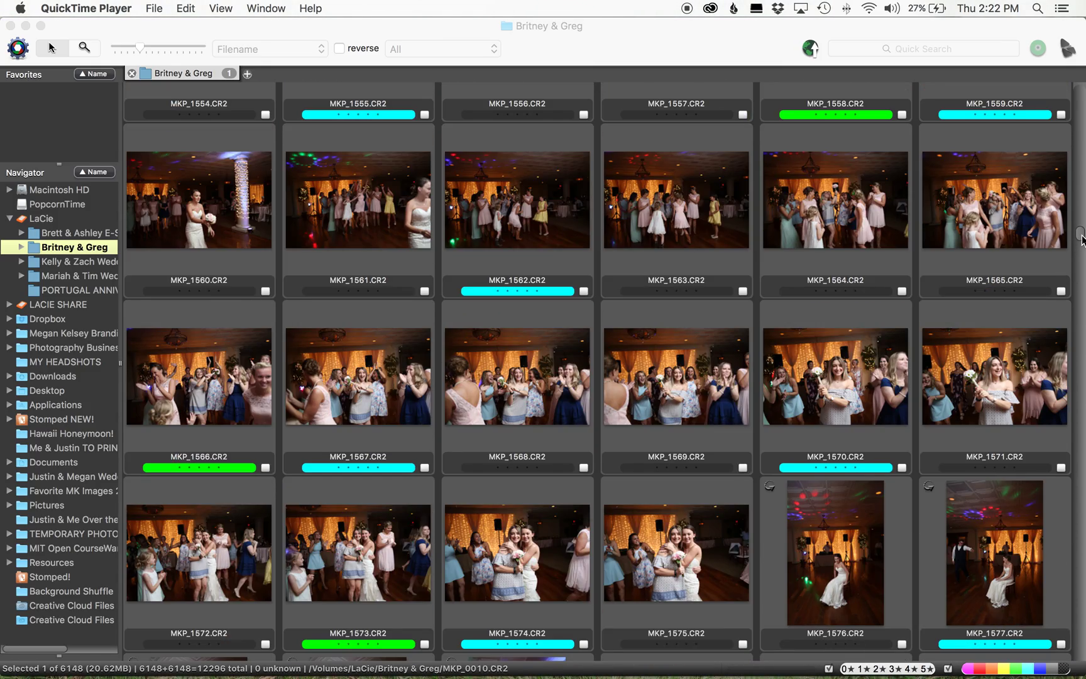
click(1082, 240)
click(1081, 403)
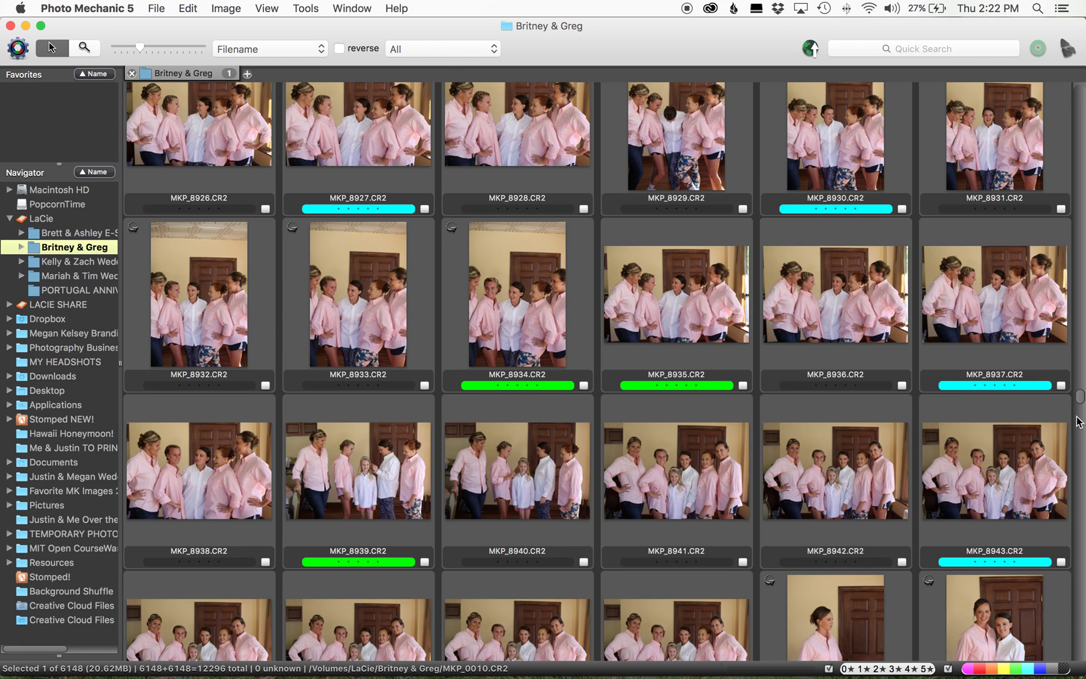
drag(1080, 403, 1080, 542)
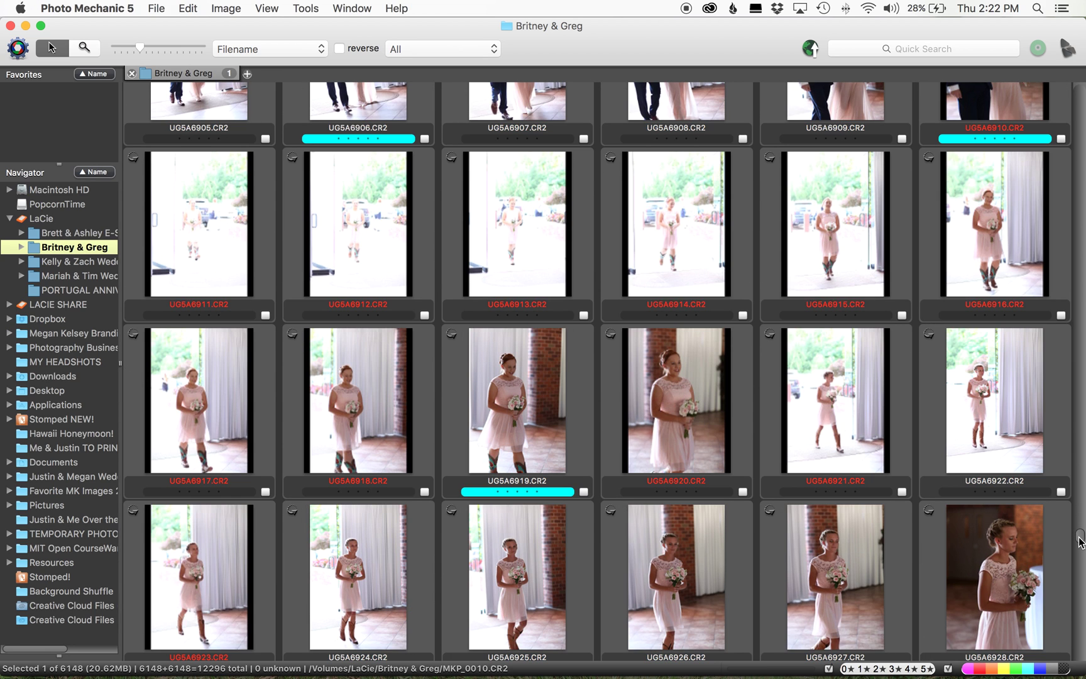
scroll(997, 479, down, 3)
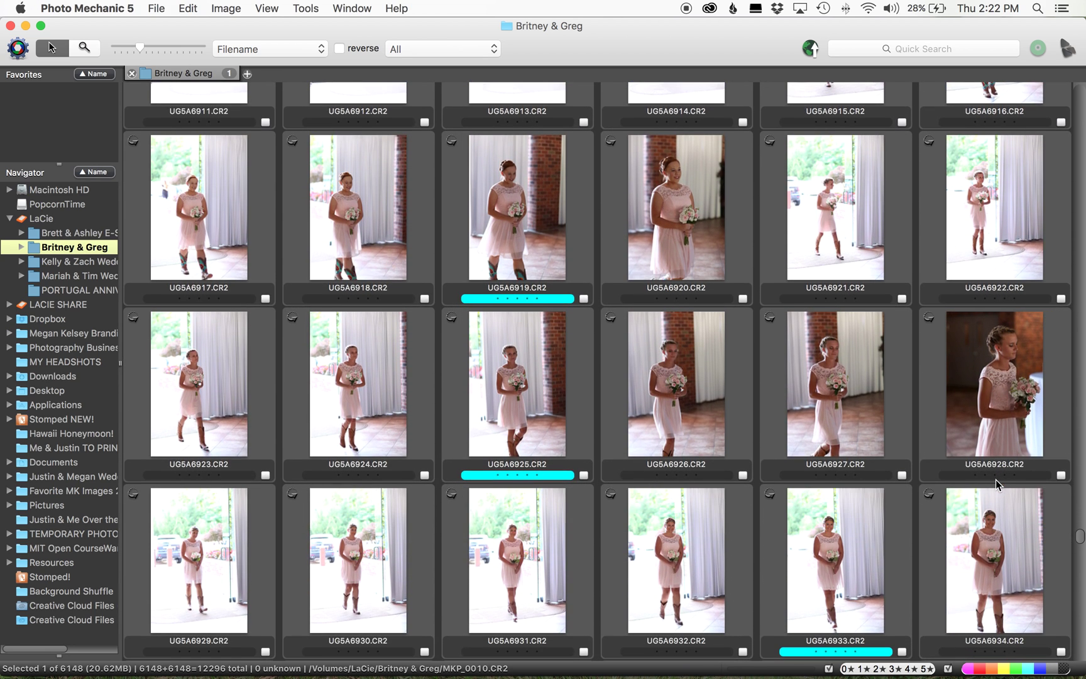
scroll(997, 482, down, 1)
scroll(997, 484, down, 1)
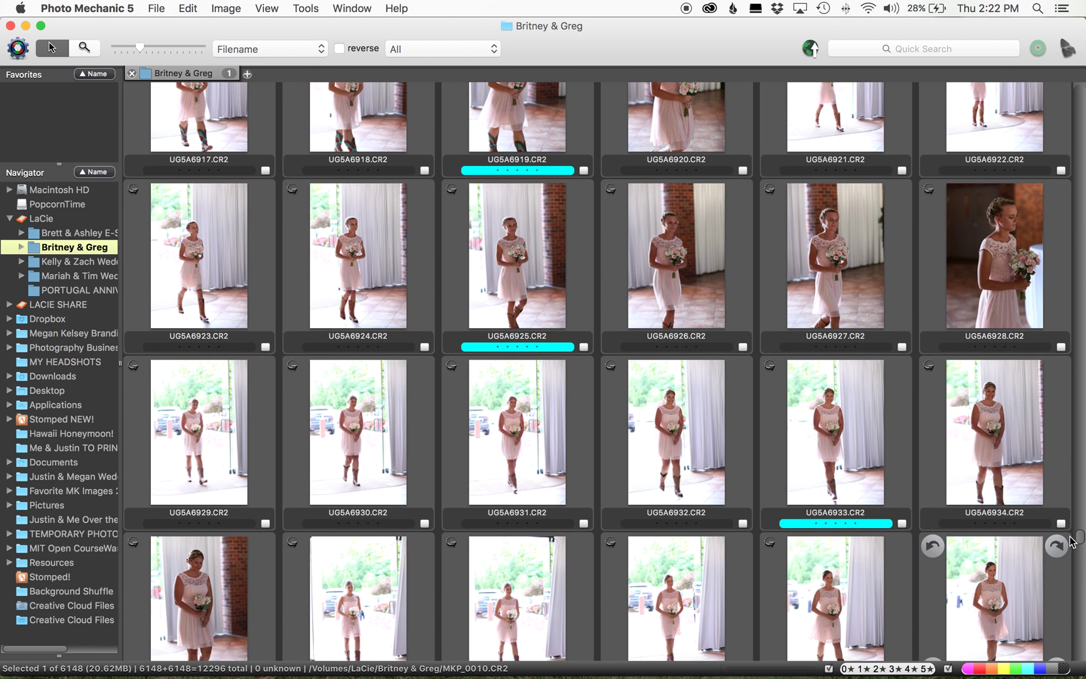
drag(1078, 539, 1079, 571)
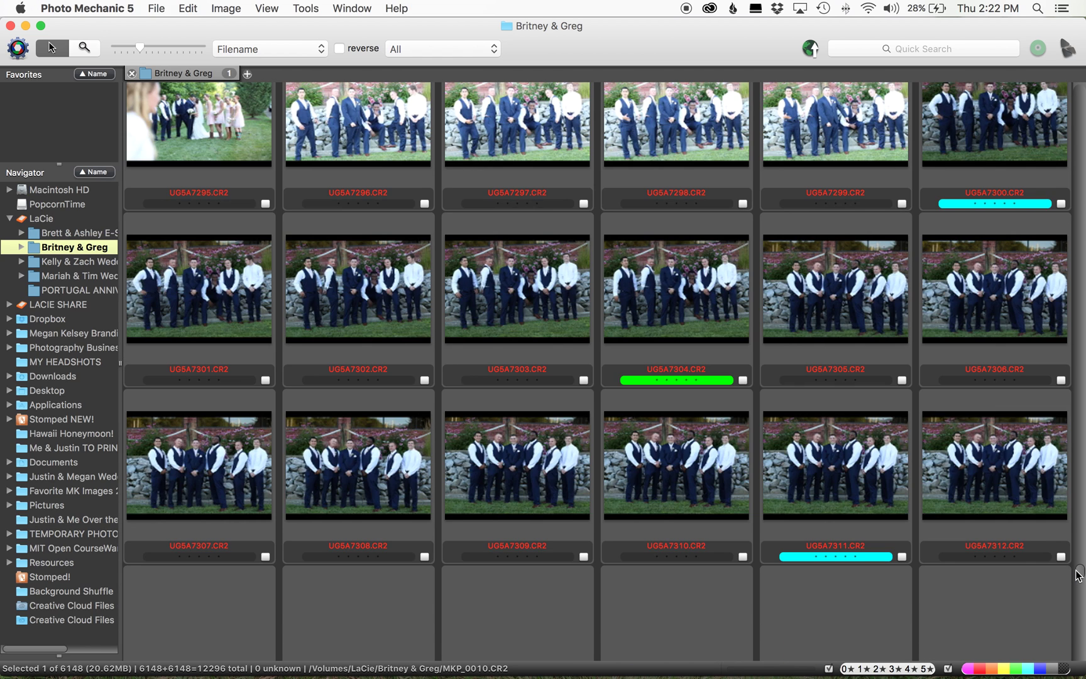
scroll(883, 485, down, 3)
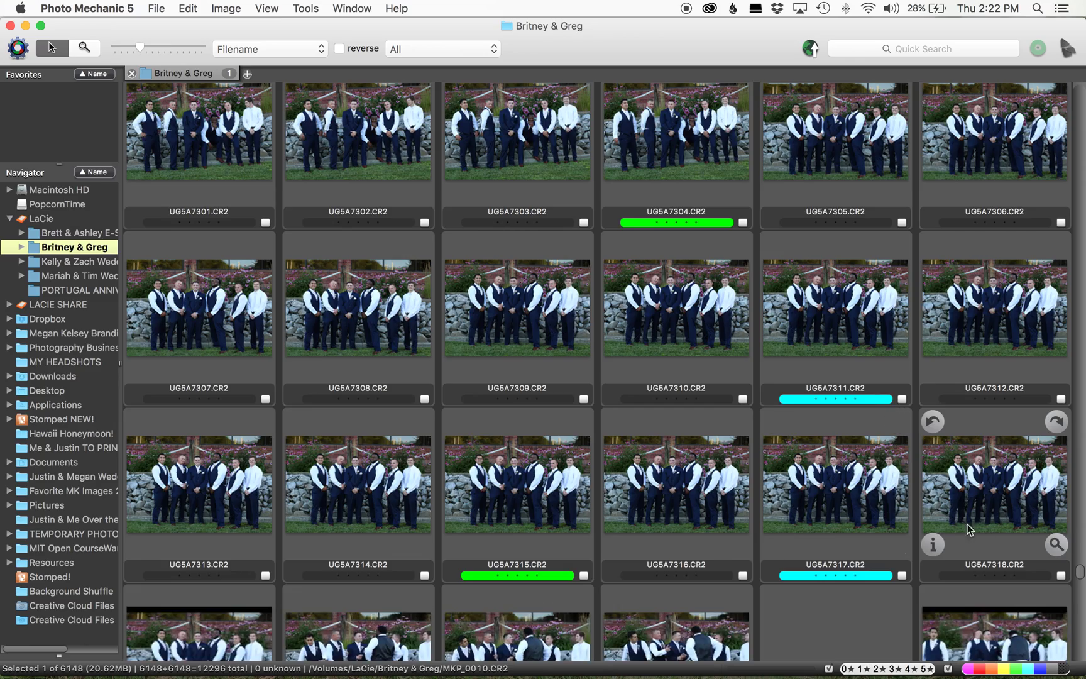
drag(1079, 569, 1076, 93)
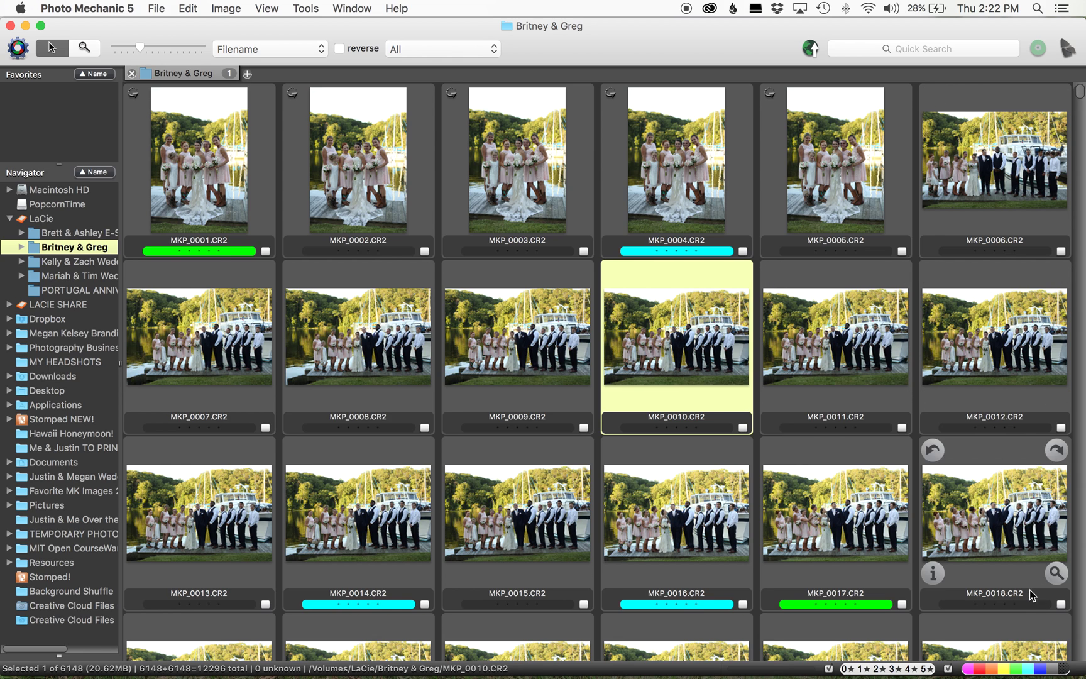
Filter the contact sheet to cyan-labelled images and change the sort from Filename to Capture Time
click(1064, 671)
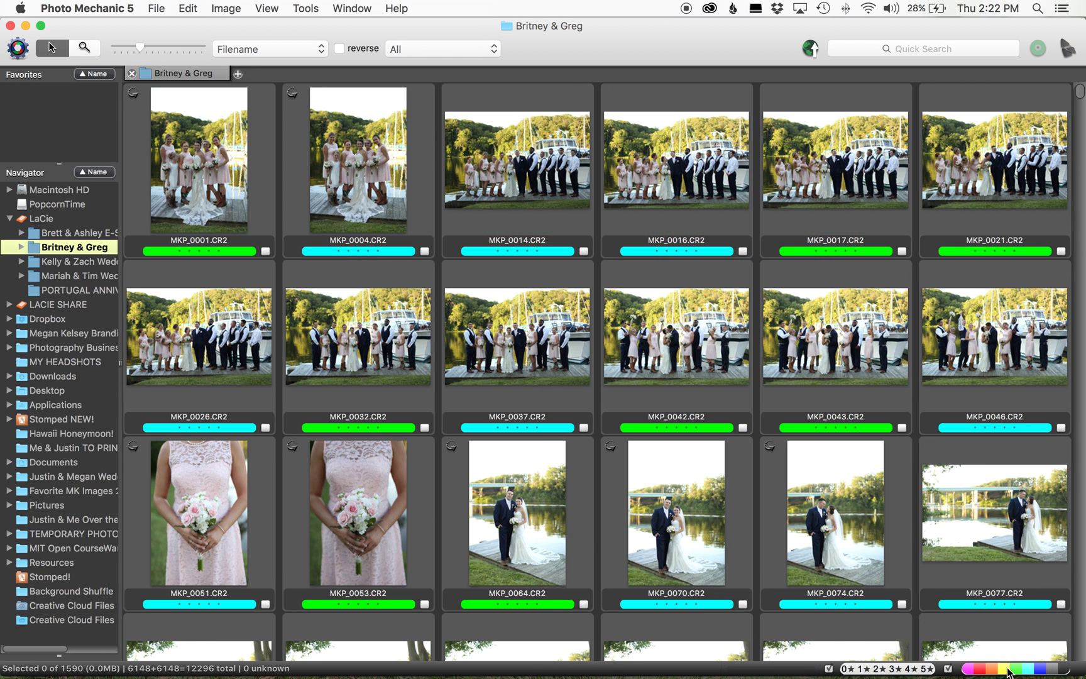
click(1013, 671)
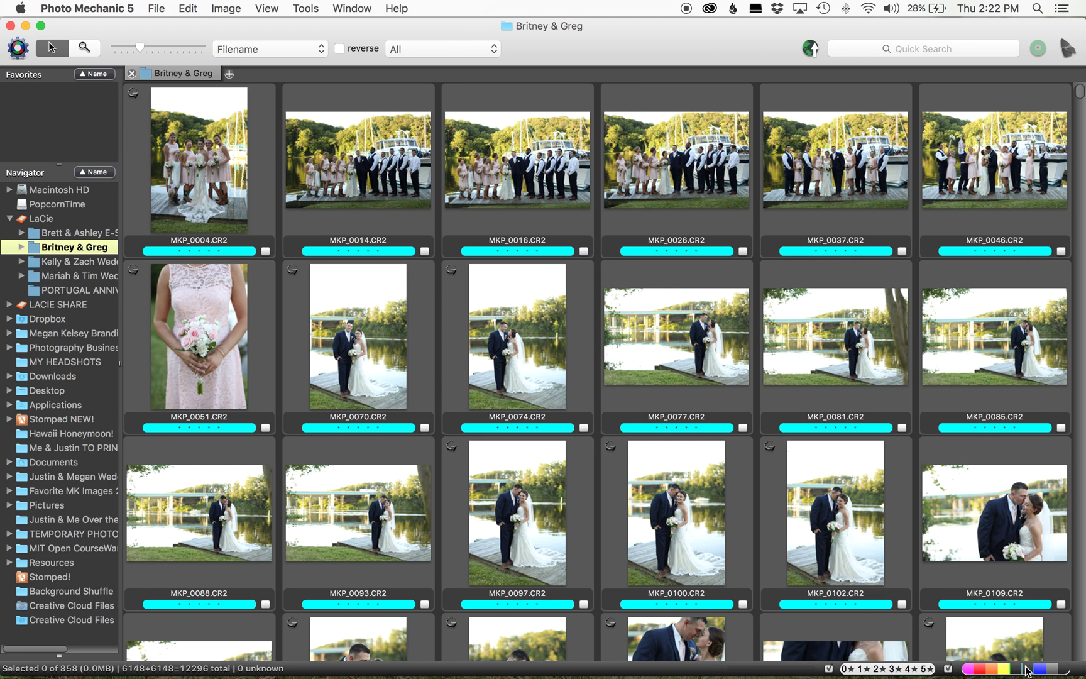
click(1026, 670)
click(1026, 671)
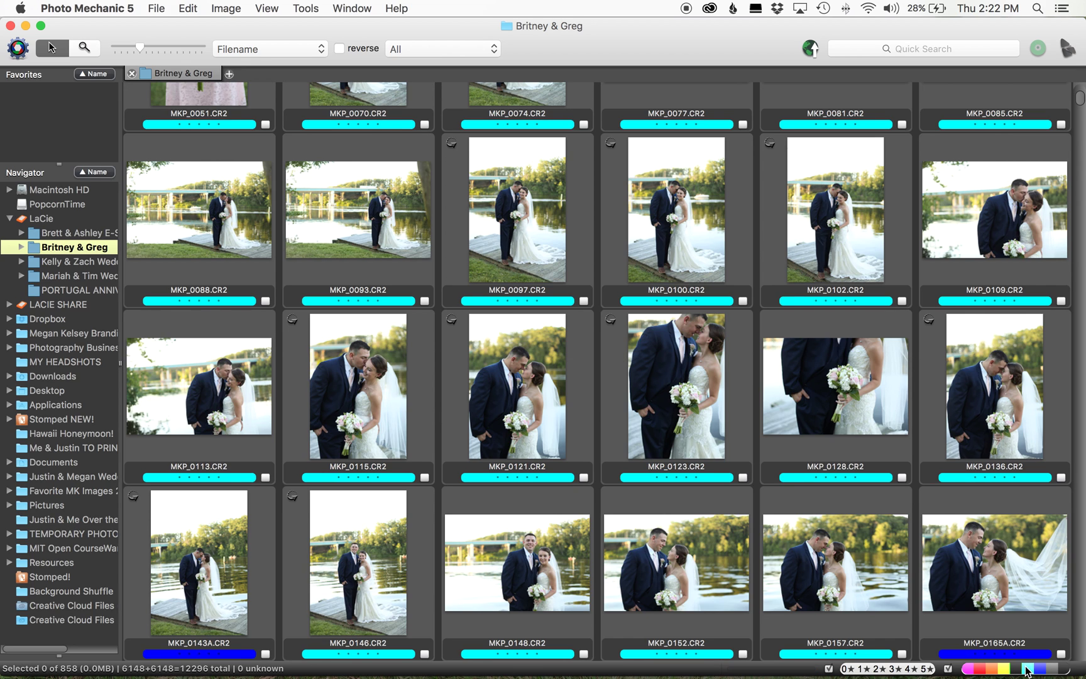
scroll(652, 404, down, 5)
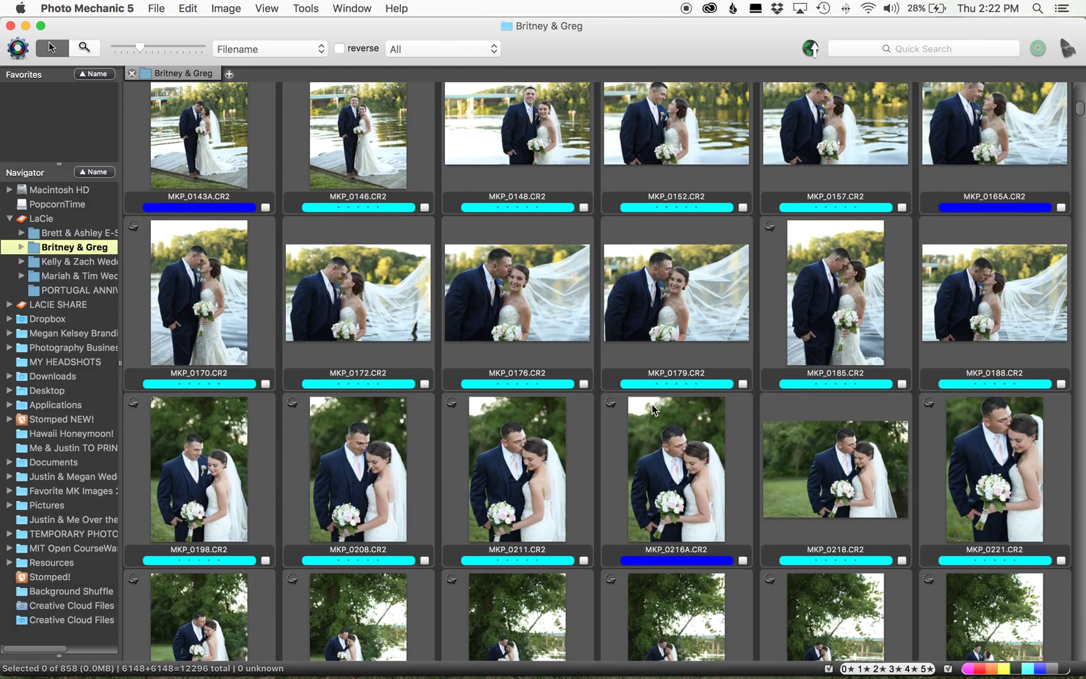
scroll(964, 278, down, 2)
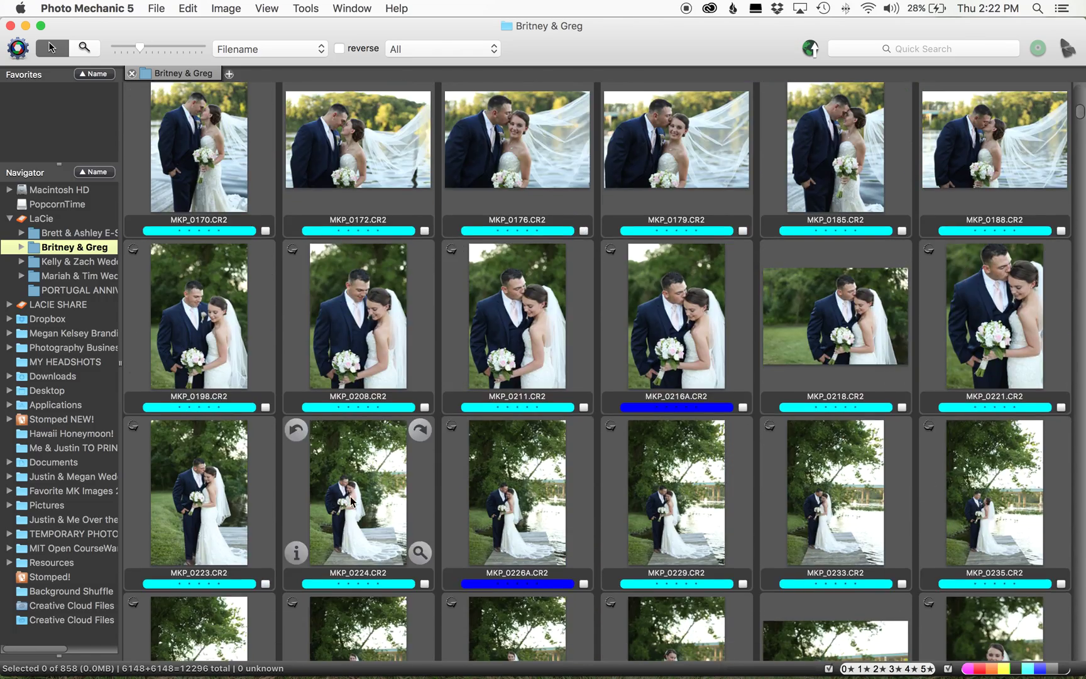
scroll(436, 432, down, 2)
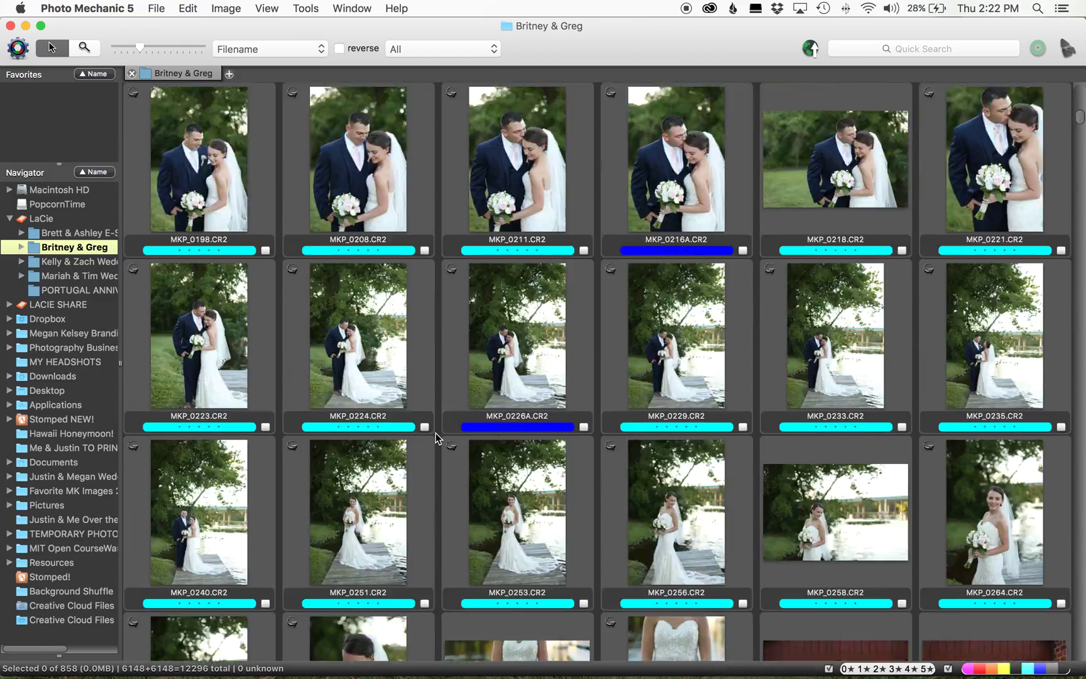
scroll(436, 431, up, 10)
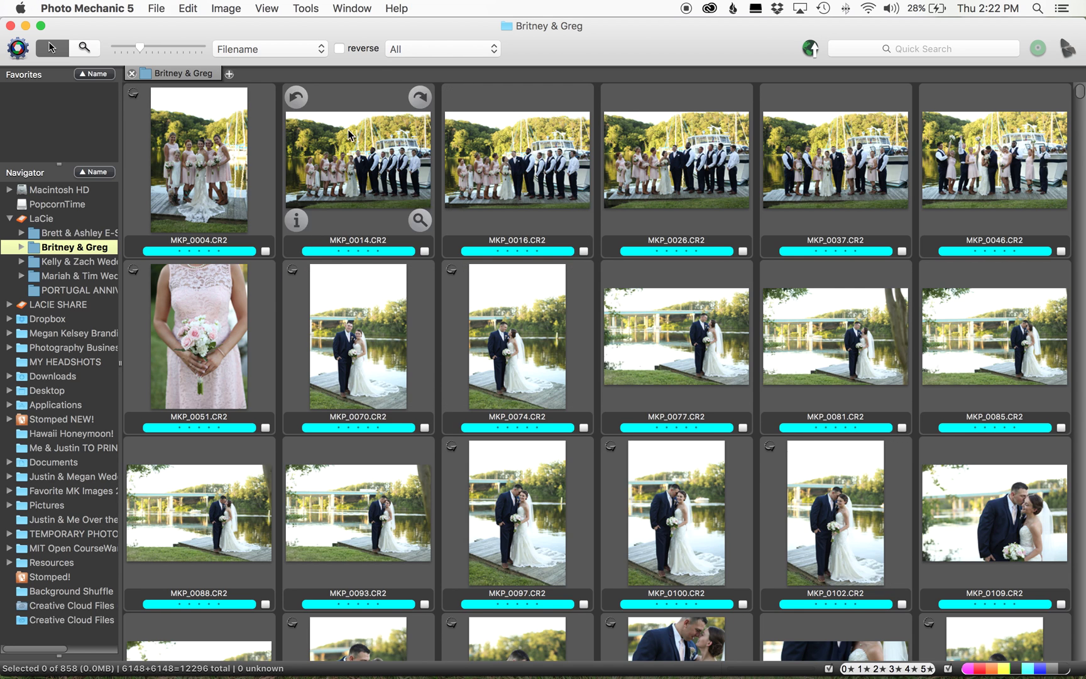
click(259, 49)
click(260, 29)
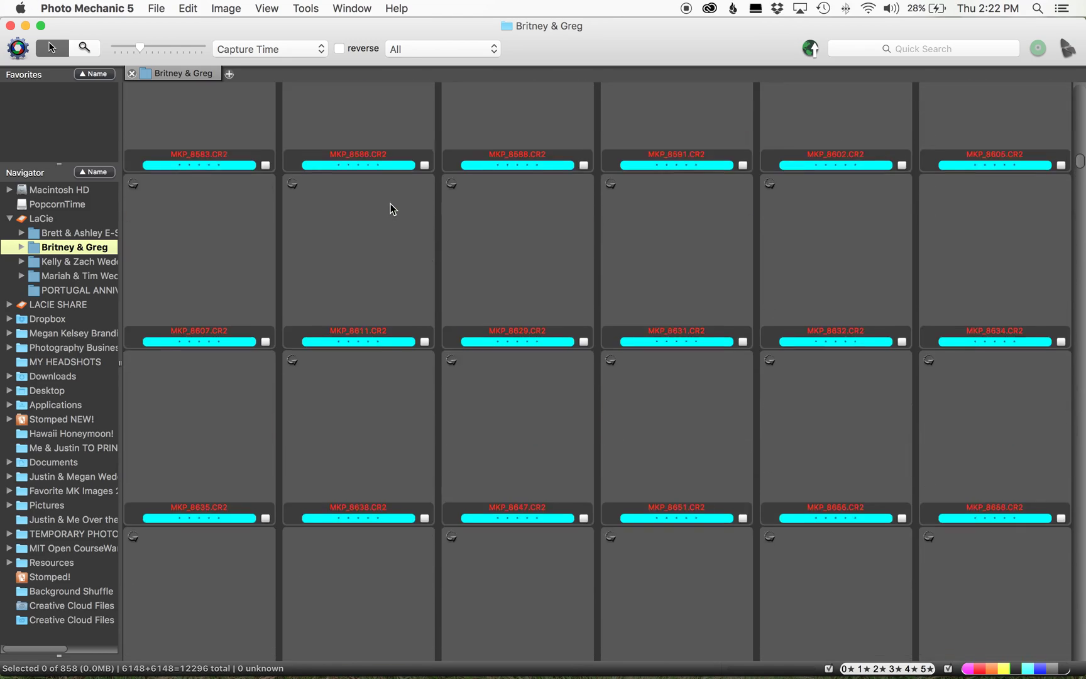
Switch to Lightroom and show the Library grid view
key(ctrl+Up)
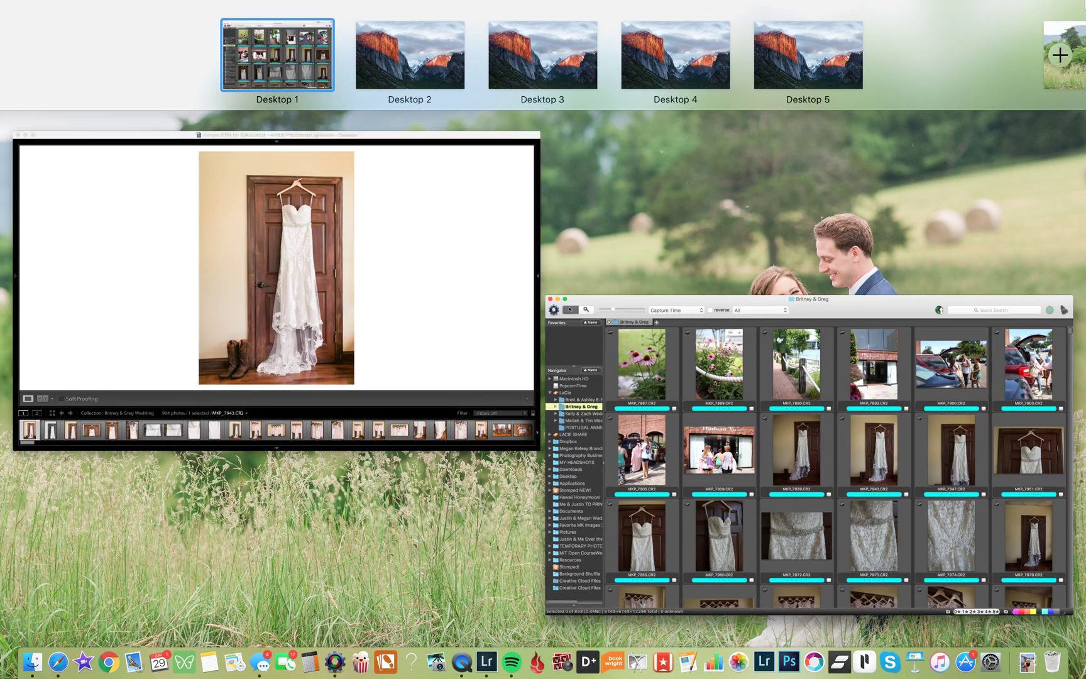
click(289, 334)
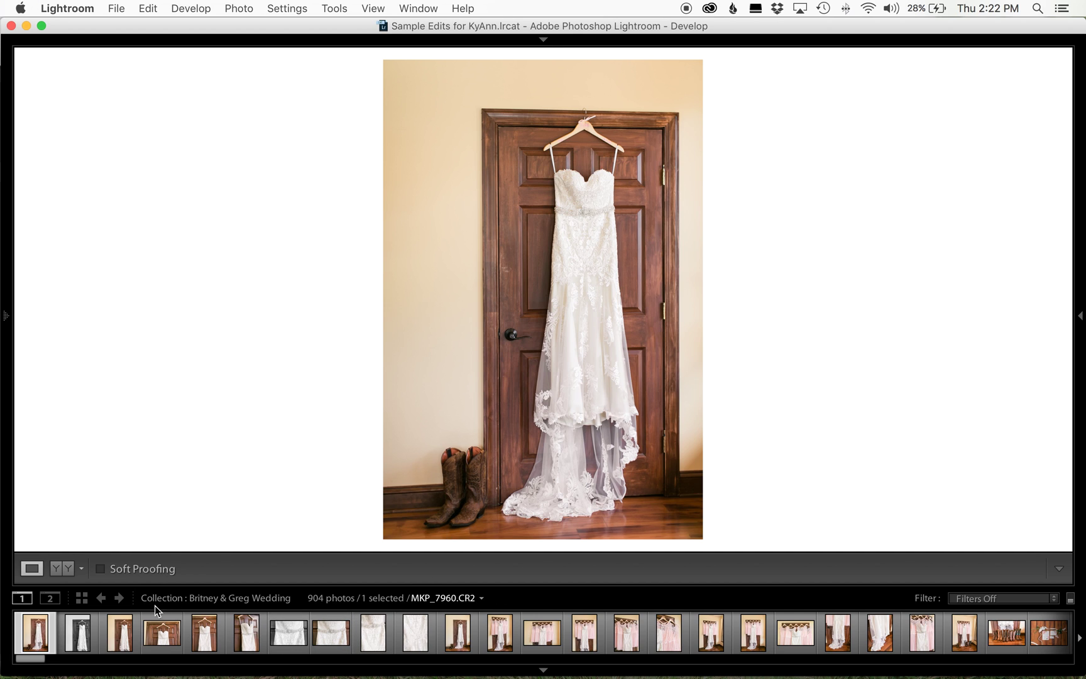
mouse_move(545, 41)
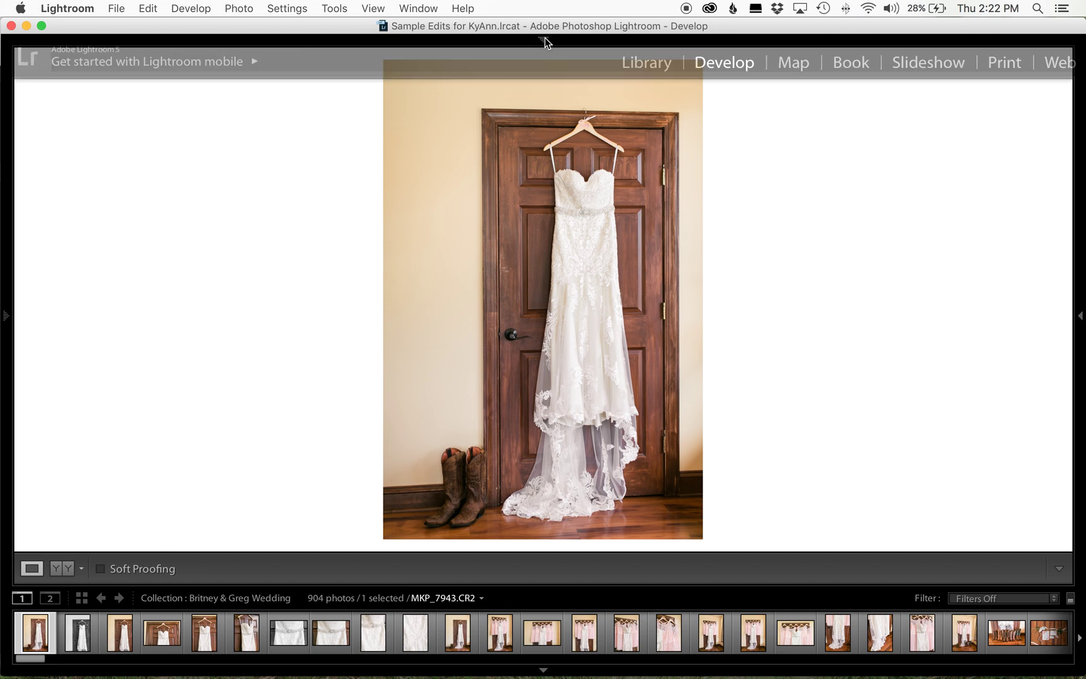
click(643, 72)
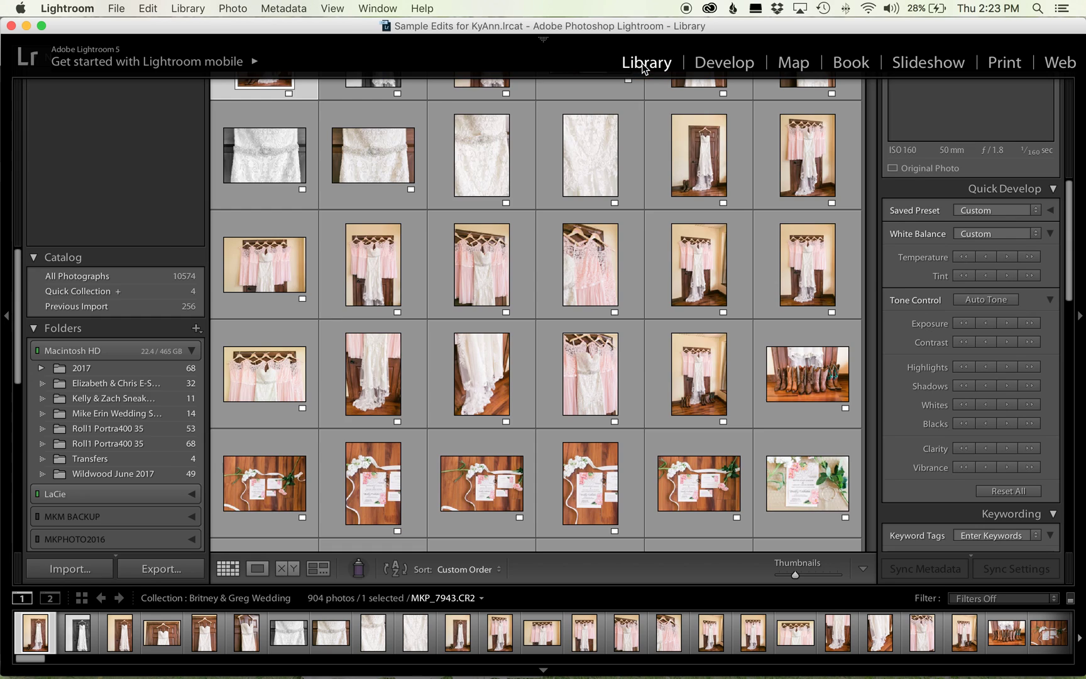
Hide the left panel, select photo 22 (MKP_8049.CR2), then restore the panel
click(8, 318)
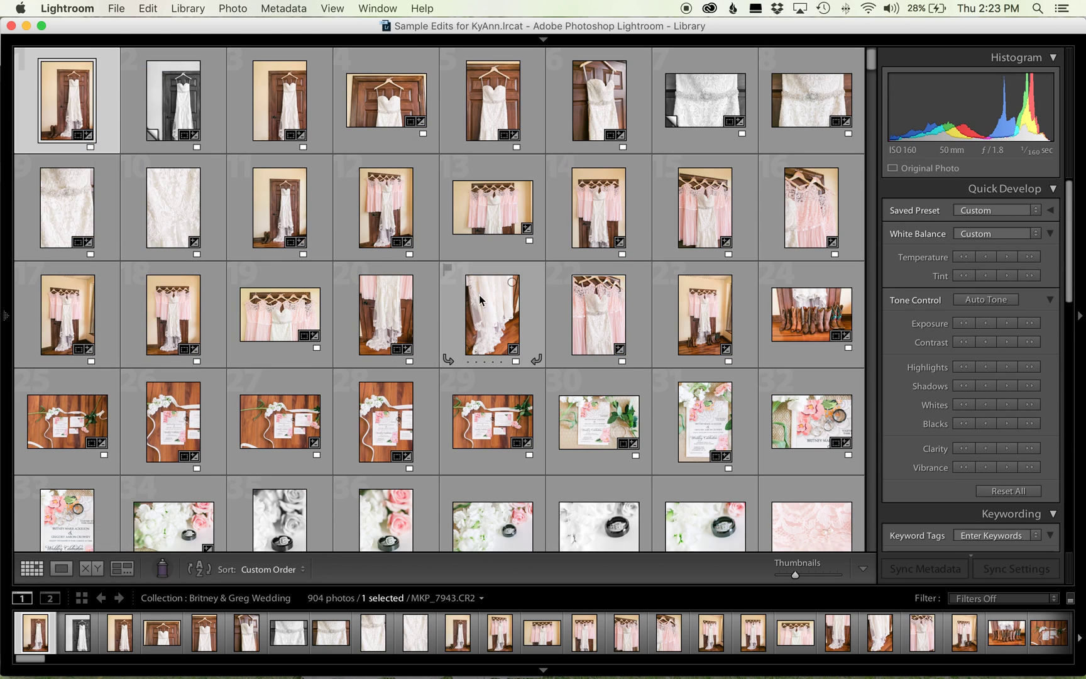
scroll(511, 286, down, 3)
scroll(509, 284, up, 2)
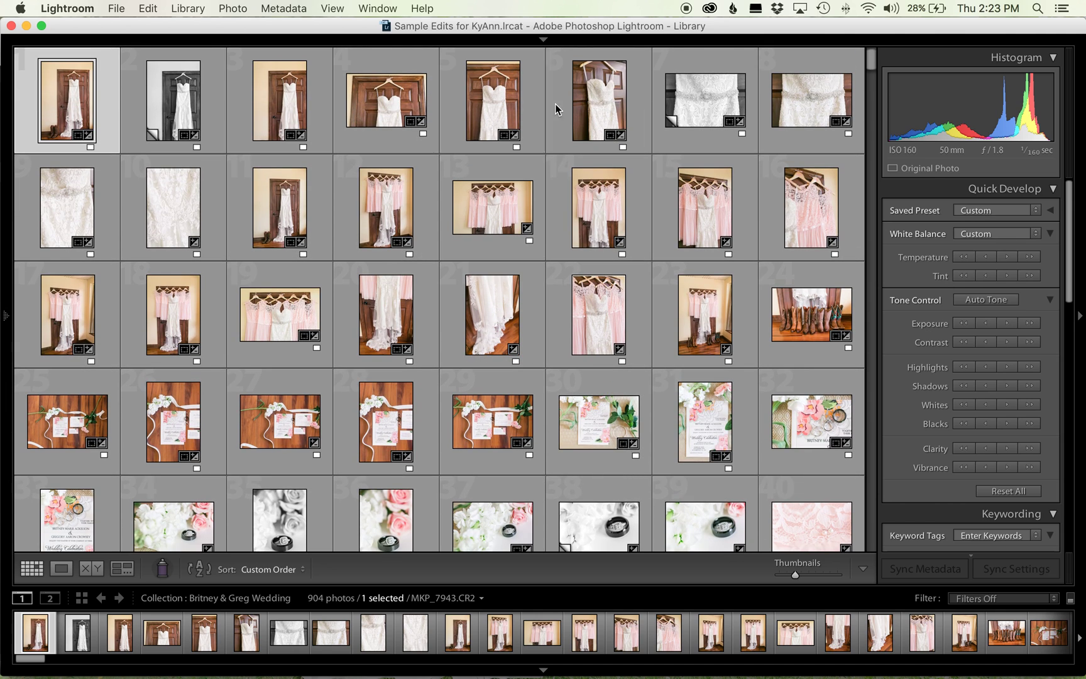
click(615, 326)
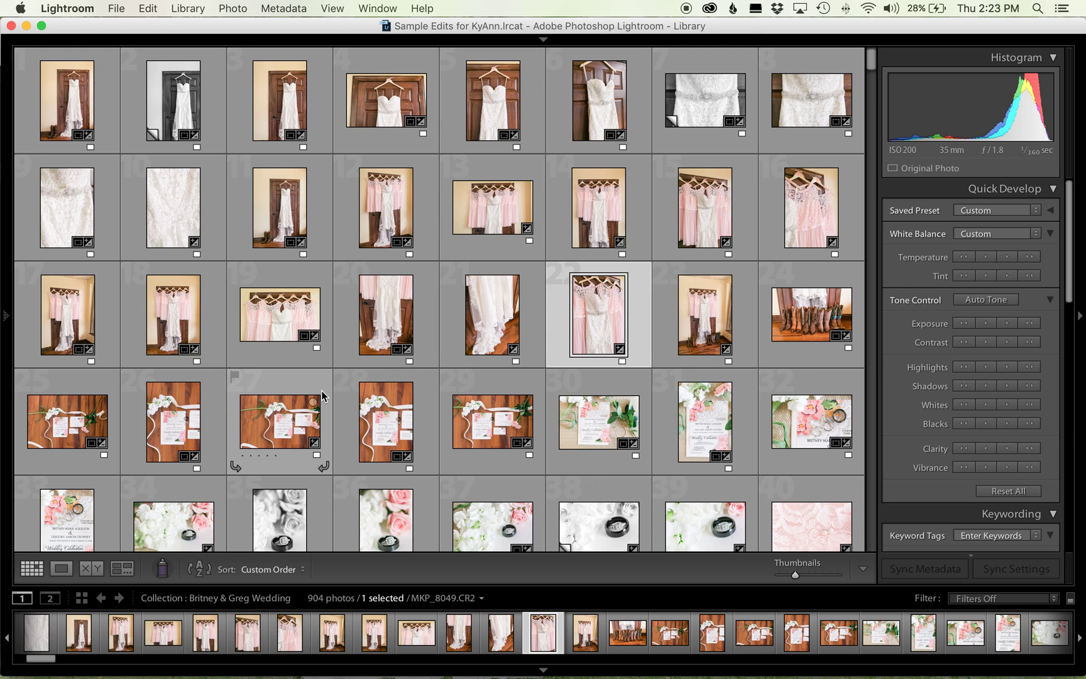
click(7, 318)
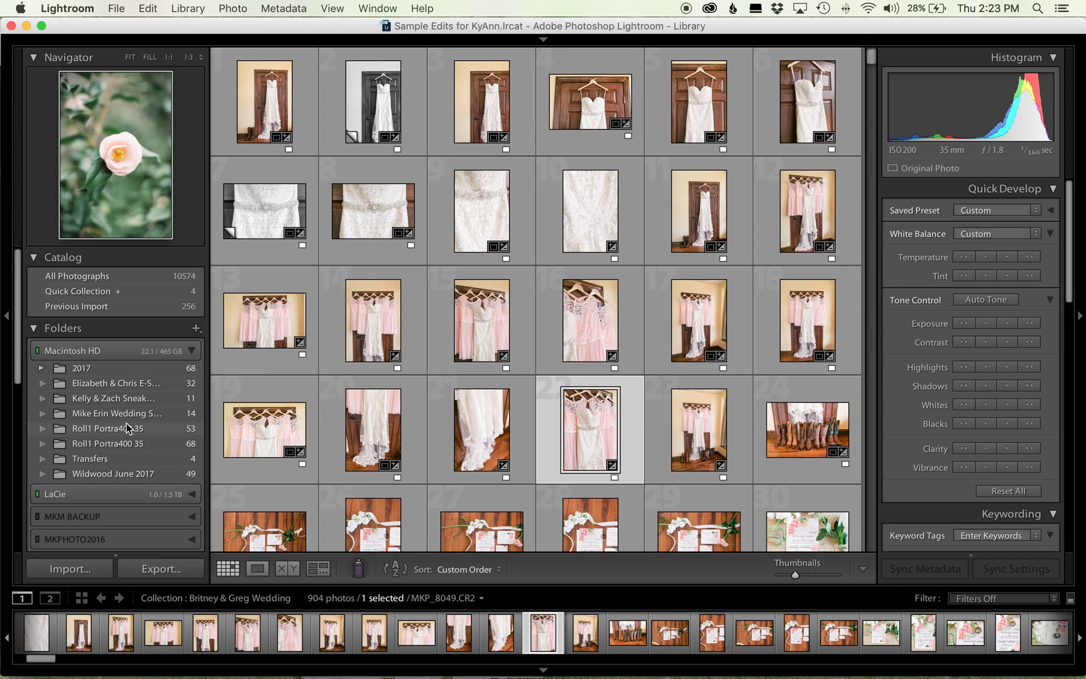
Check the filmstrip's Recent Sources list, dismiss it, and collapse the left panel again
click(446, 597)
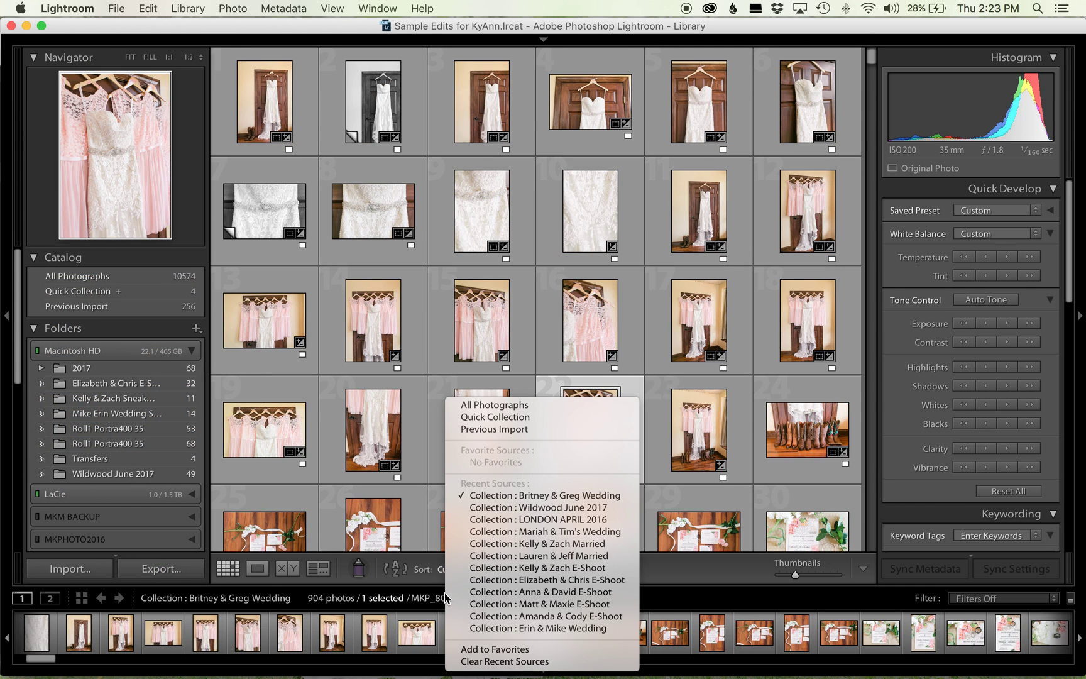
click(673, 575)
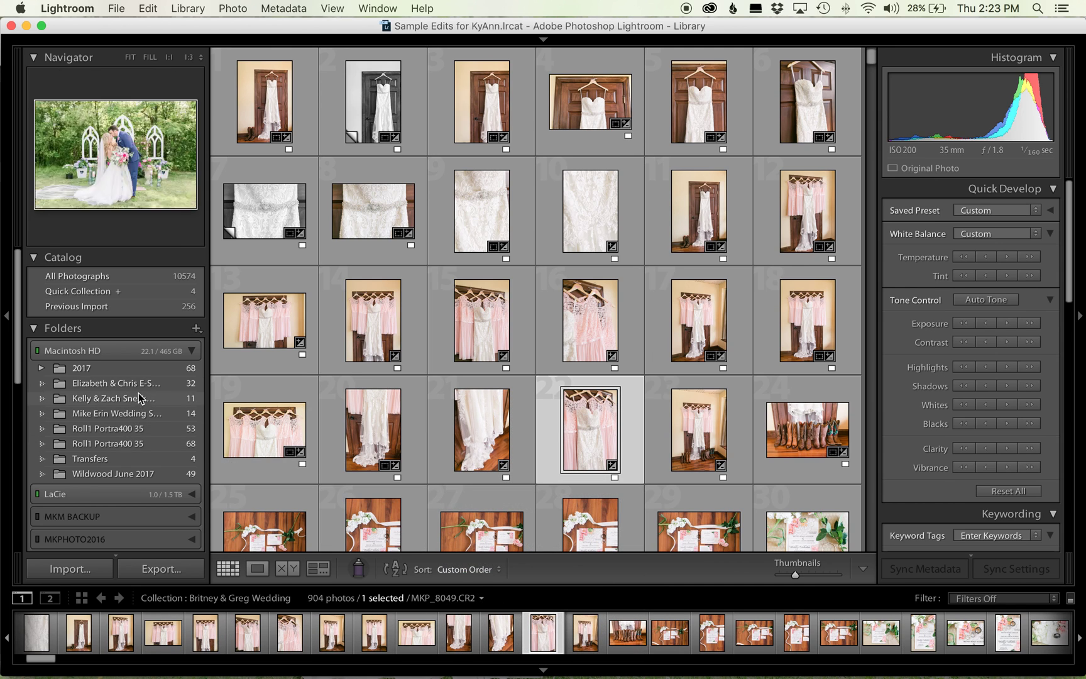
scroll(125, 434, down, 10)
scroll(139, 398, up, 2)
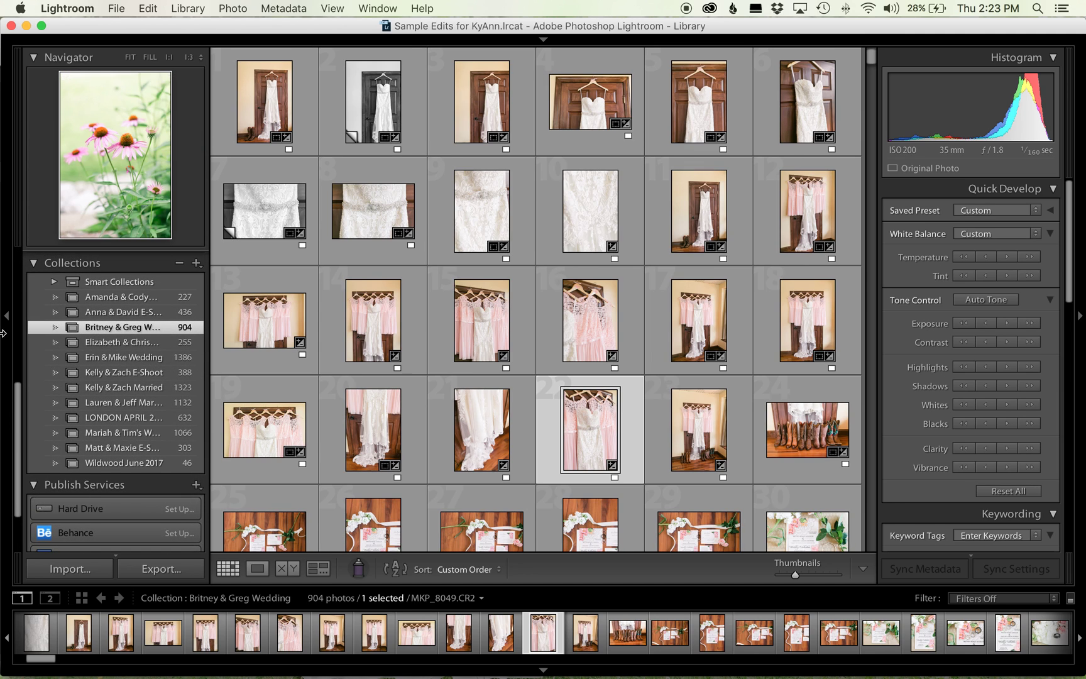
click(7, 317)
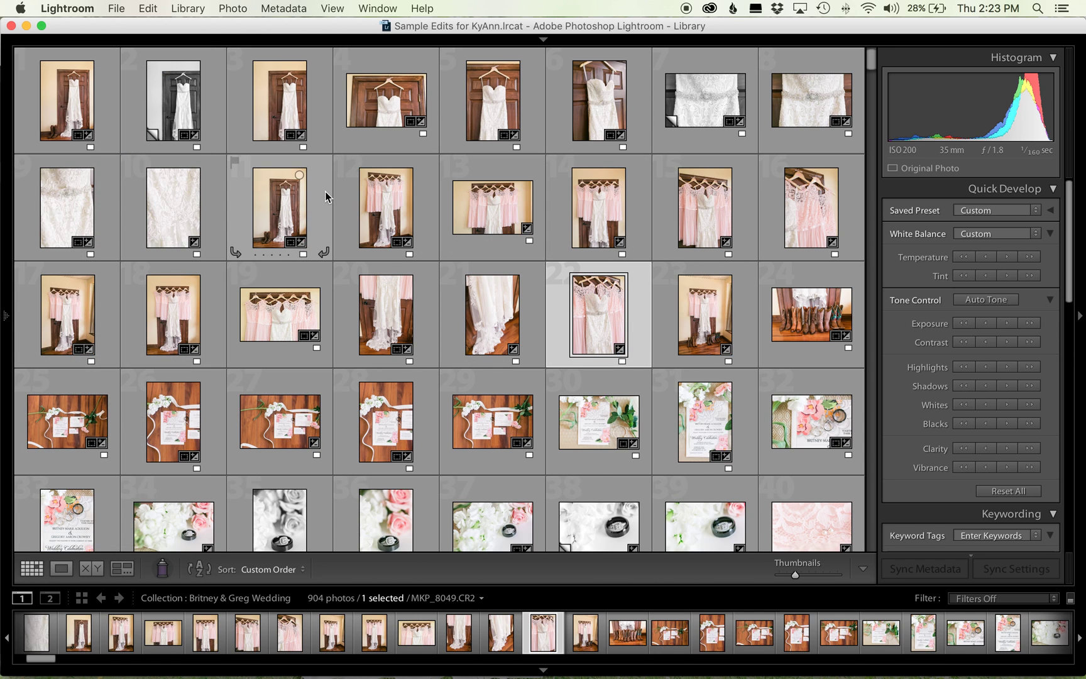
scroll(652, 340, down, 2)
scroll(653, 340, down, 3)
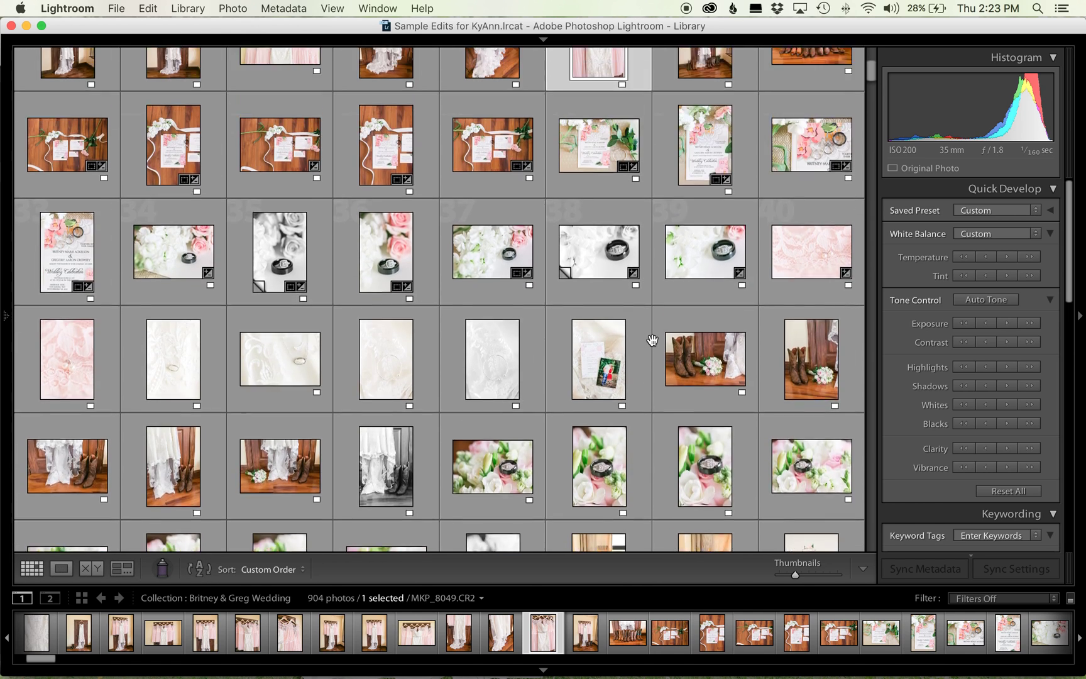
scroll(651, 340, up, 5)
Bring the Lightroom library back full screen and scroll through the wedding collection
key(ctrl+Up)
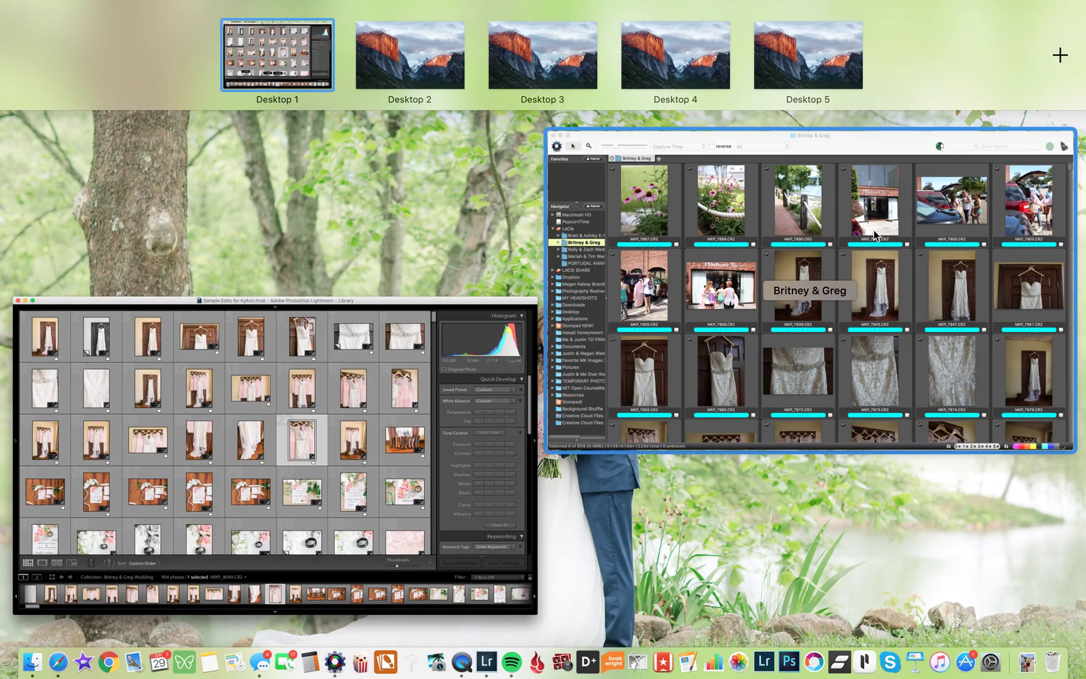
click(403, 385)
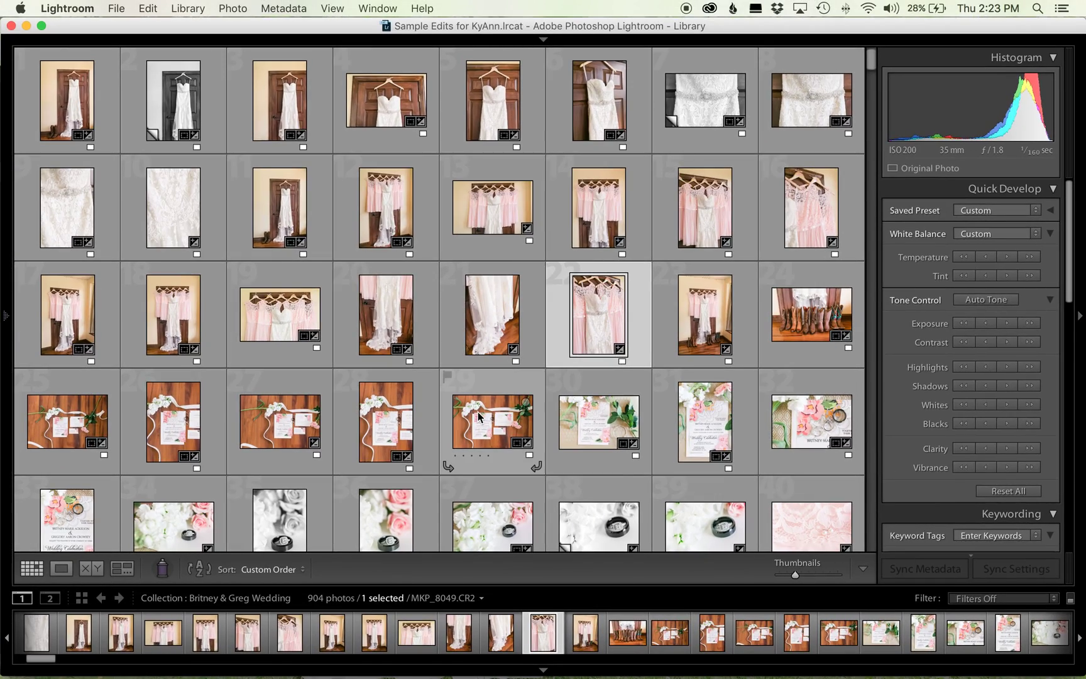
scroll(587, 390, down, 3)
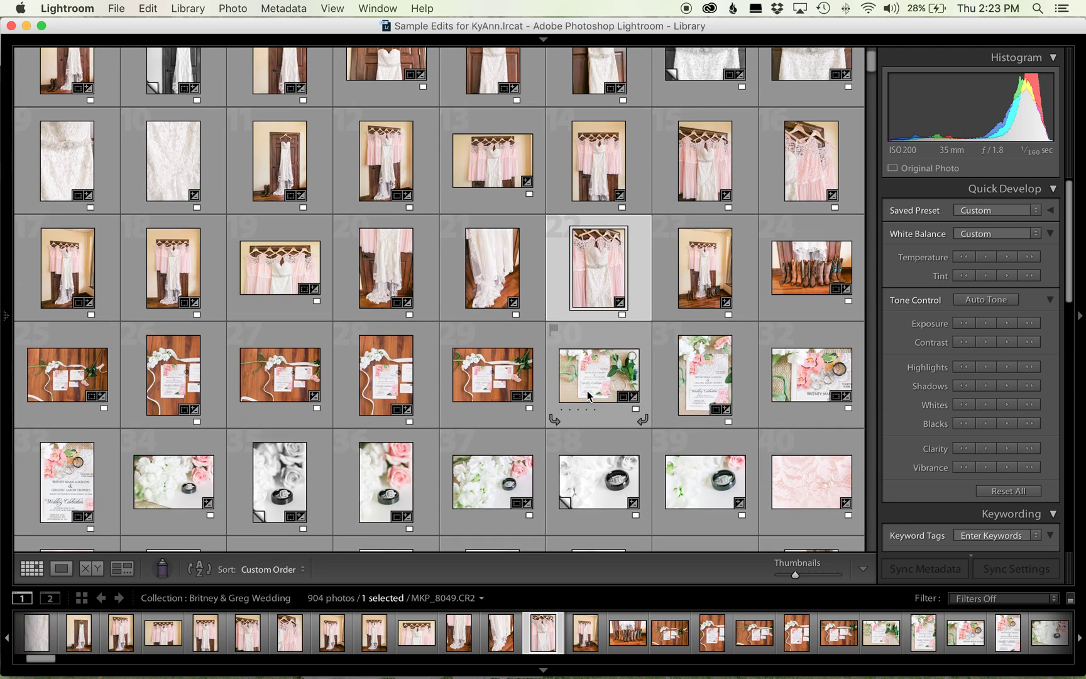
scroll(588, 386, down, 5)
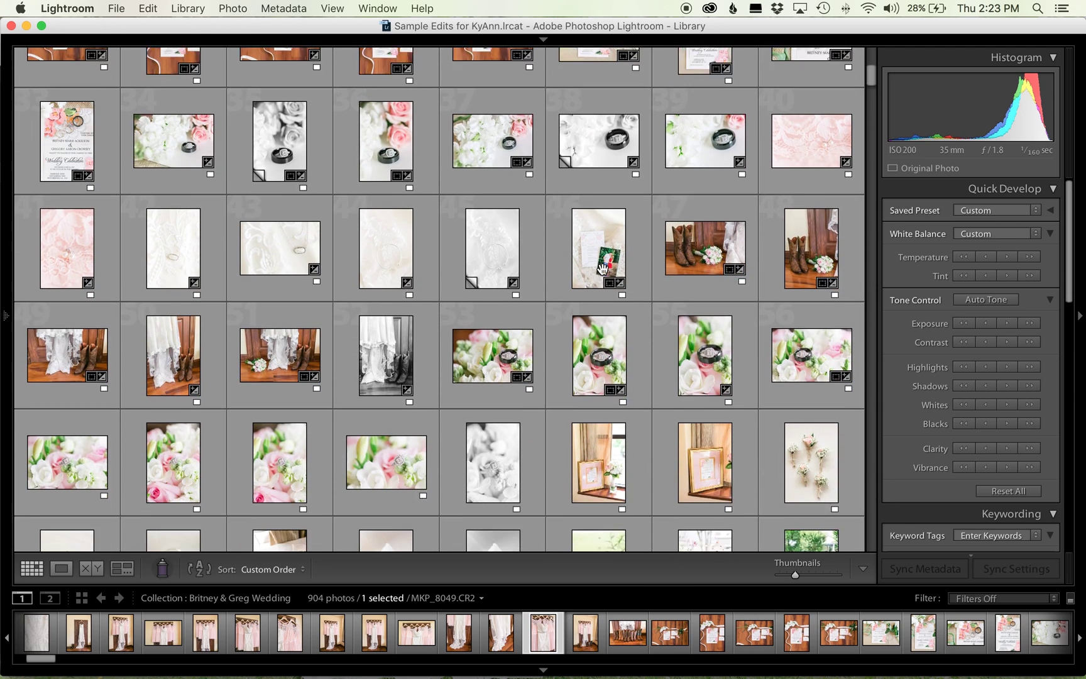
scroll(603, 270, down, 3)
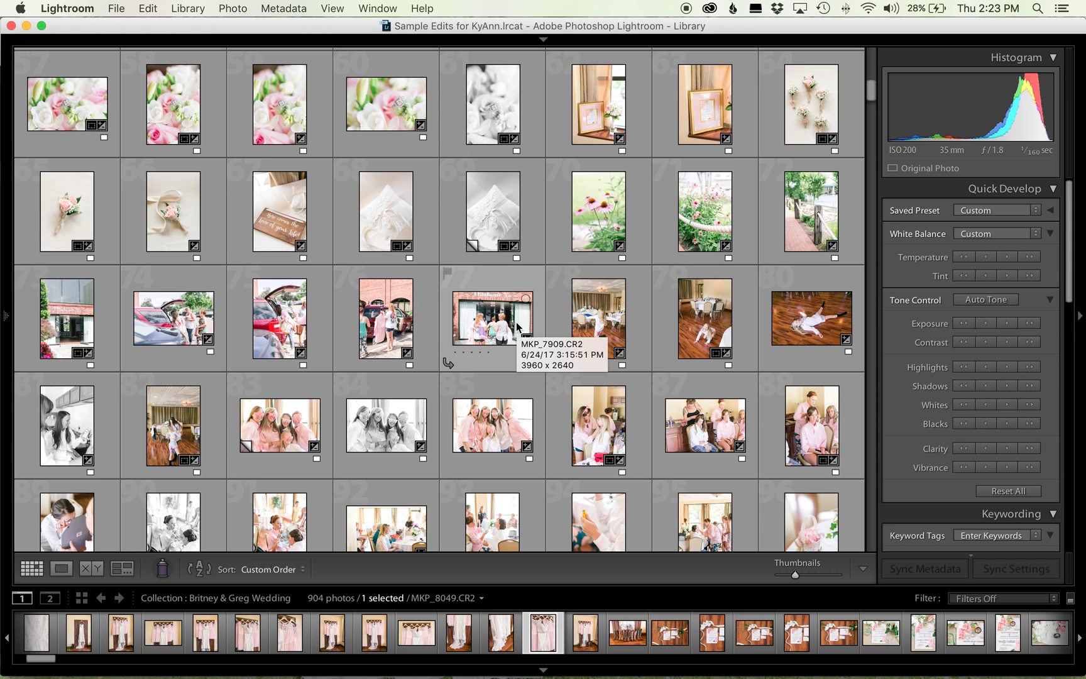
scroll(516, 322, up, 15)
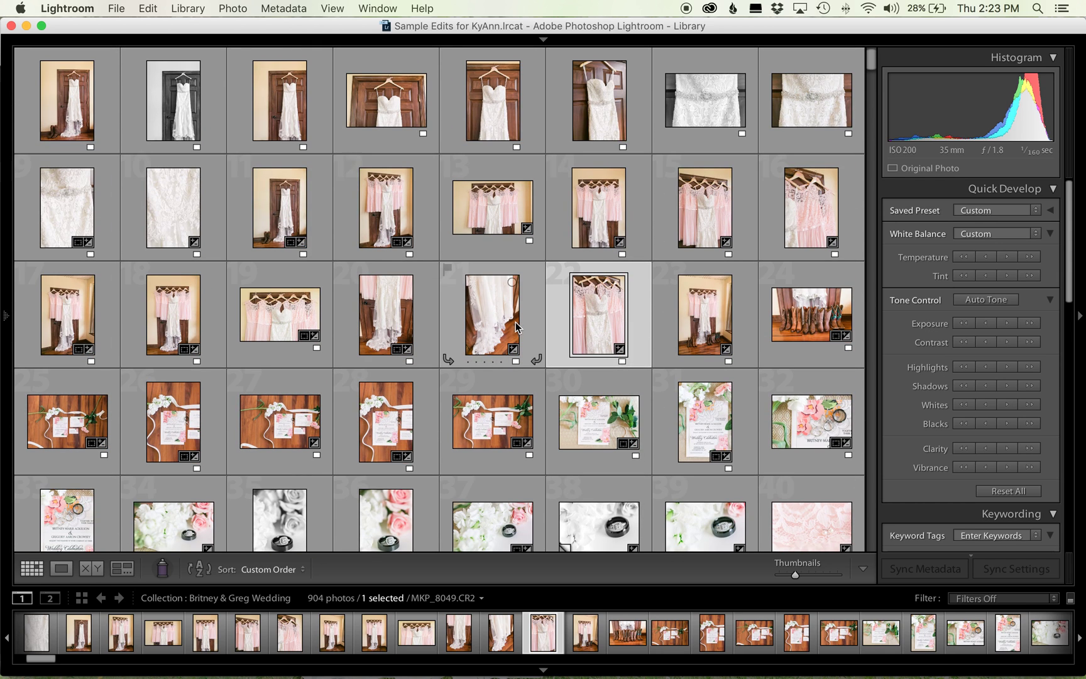
scroll(603, 291, down, 10)
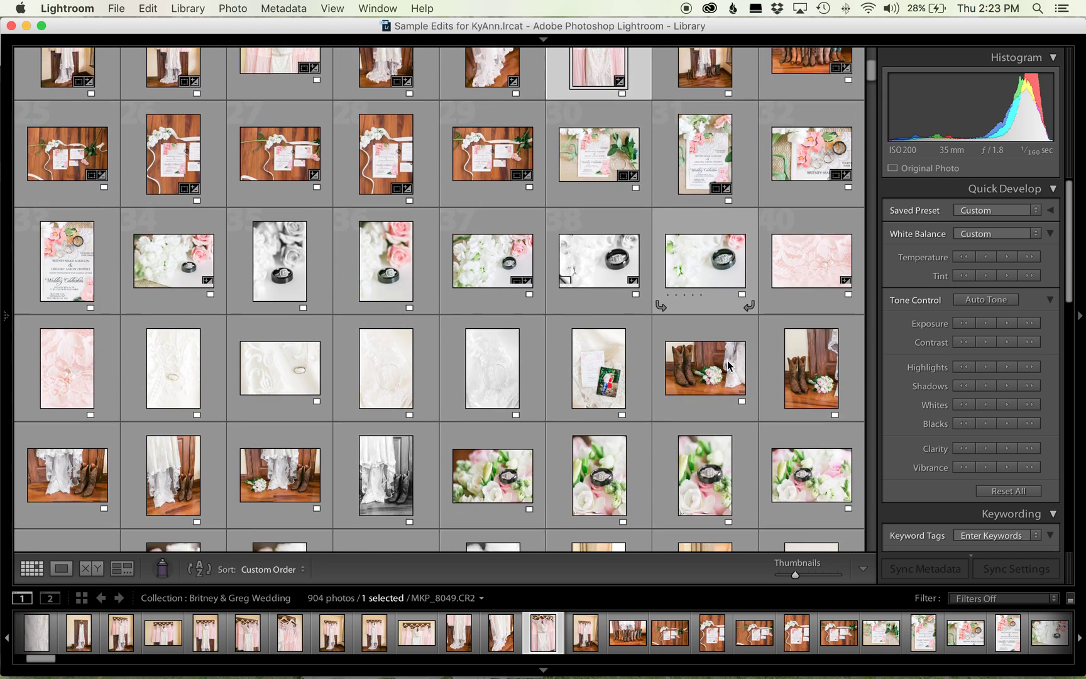
scroll(730, 364, down, 5)
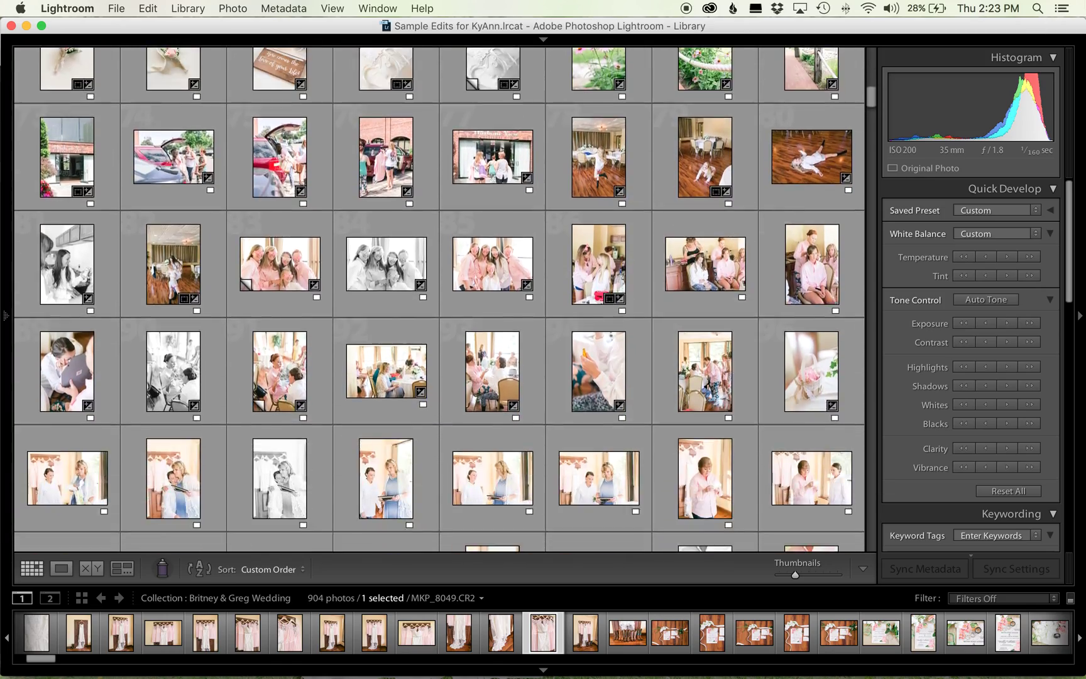
key(ctrl+Up)
Bring Photo Mechanic forward and scroll the Britney & Greg contact sheet down to the bride getting-ready shots
click(928, 220)
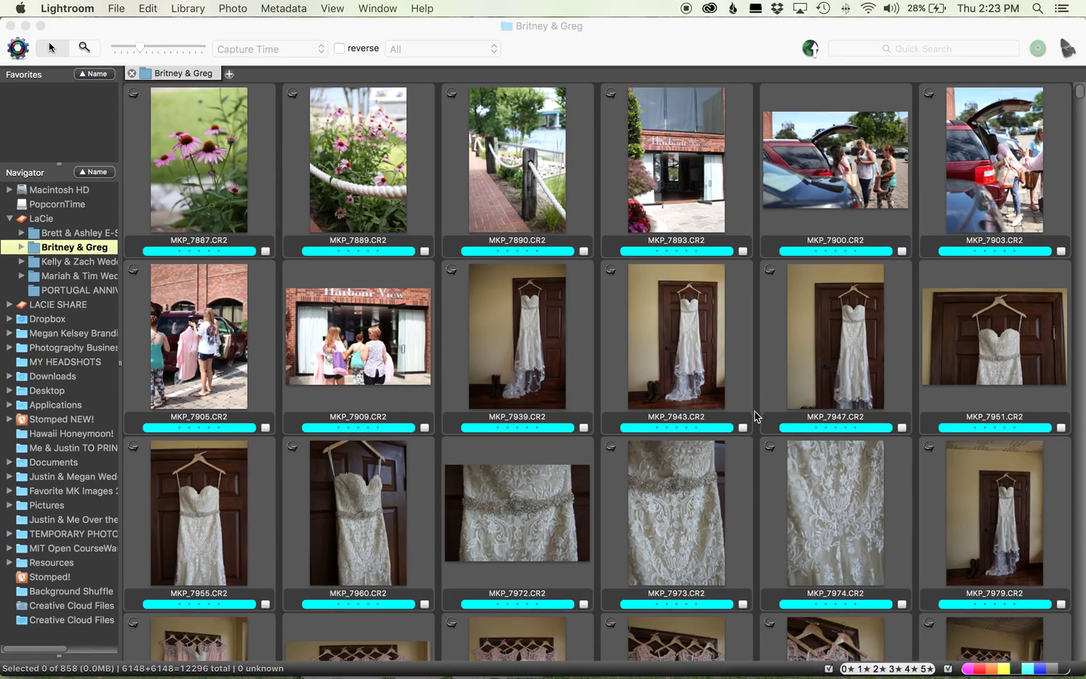
scroll(752, 405, up, 3)
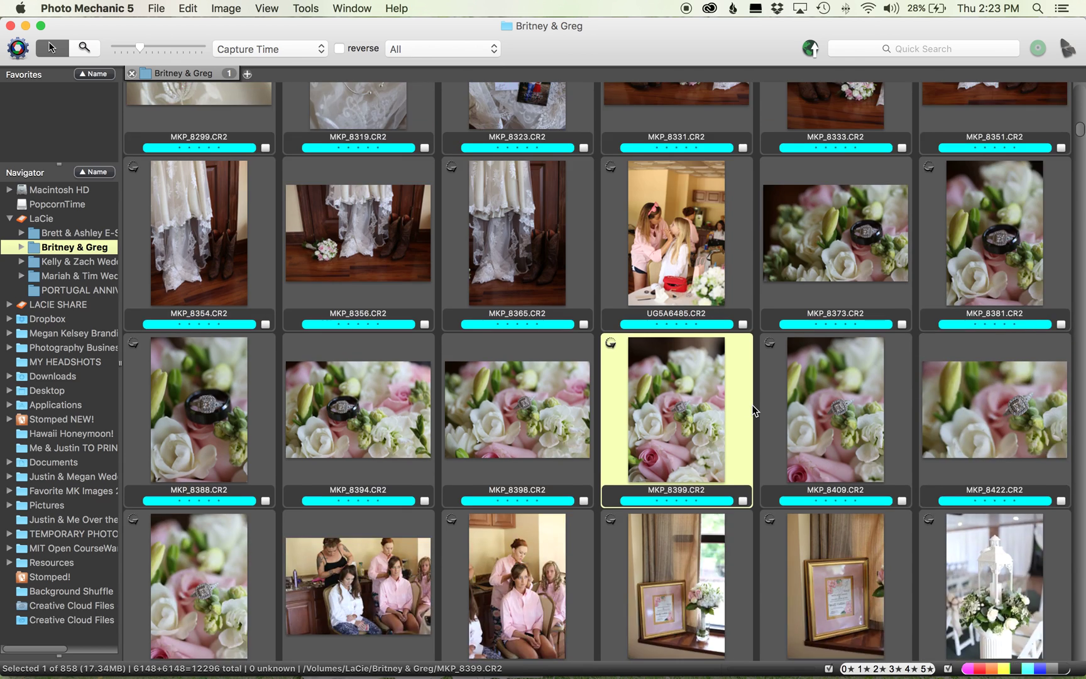
scroll(705, 359, down, 10)
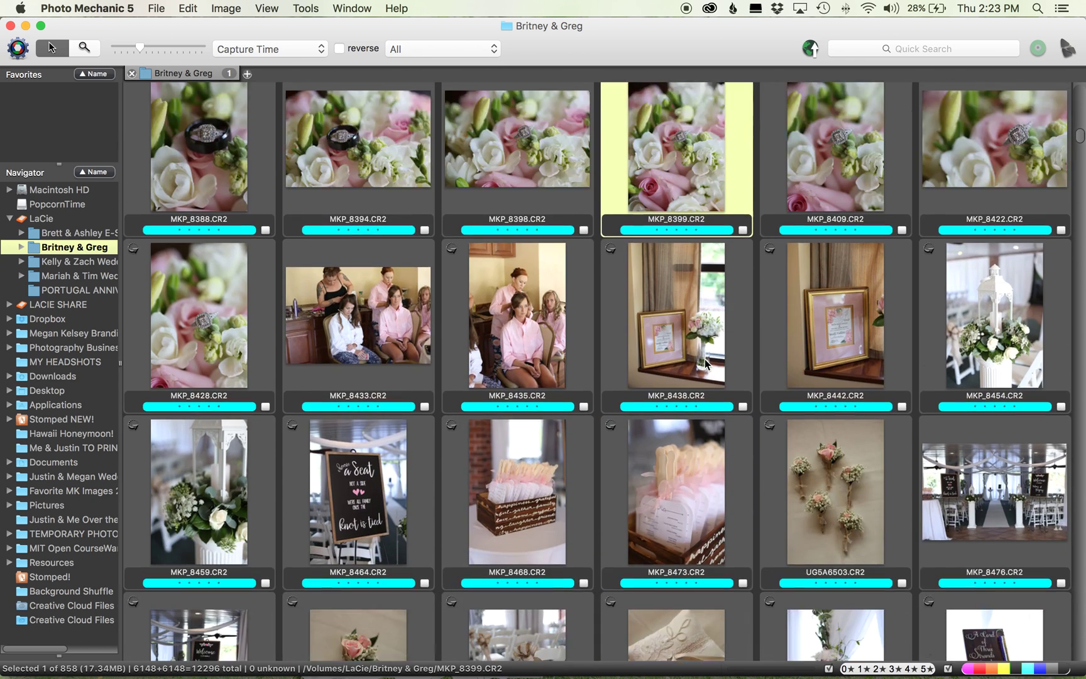
scroll(704, 362, down, 2)
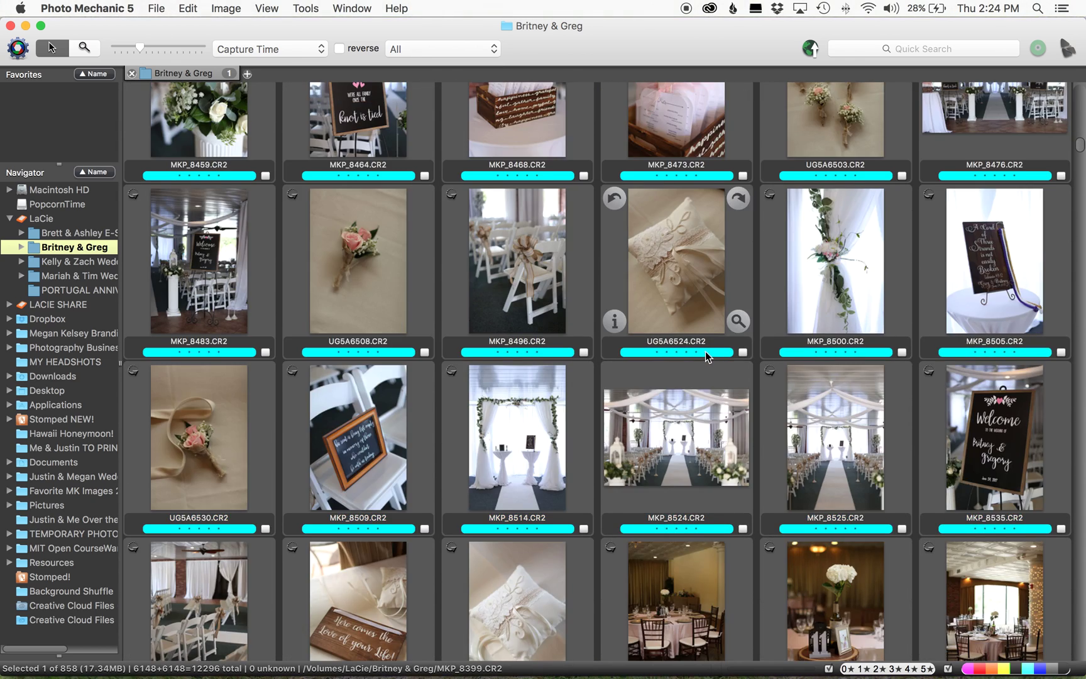
scroll(705, 356, down, 1)
scroll(706, 356, up, 2)
scroll(705, 355, down, 8)
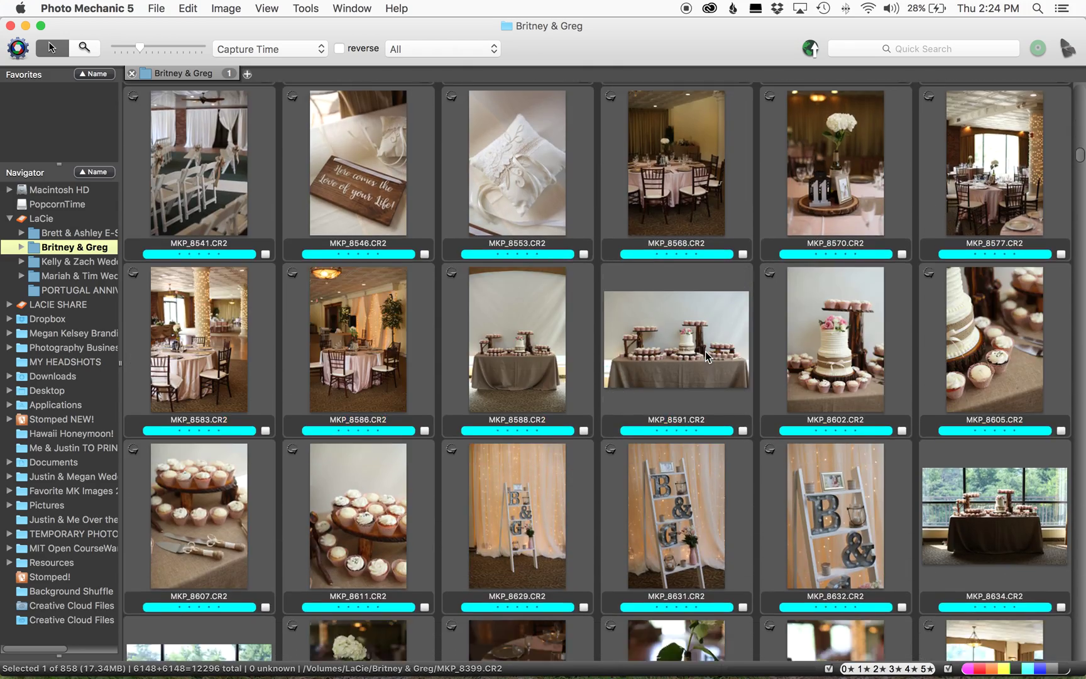
scroll(706, 356, down, 10)
scroll(705, 356, up, 3)
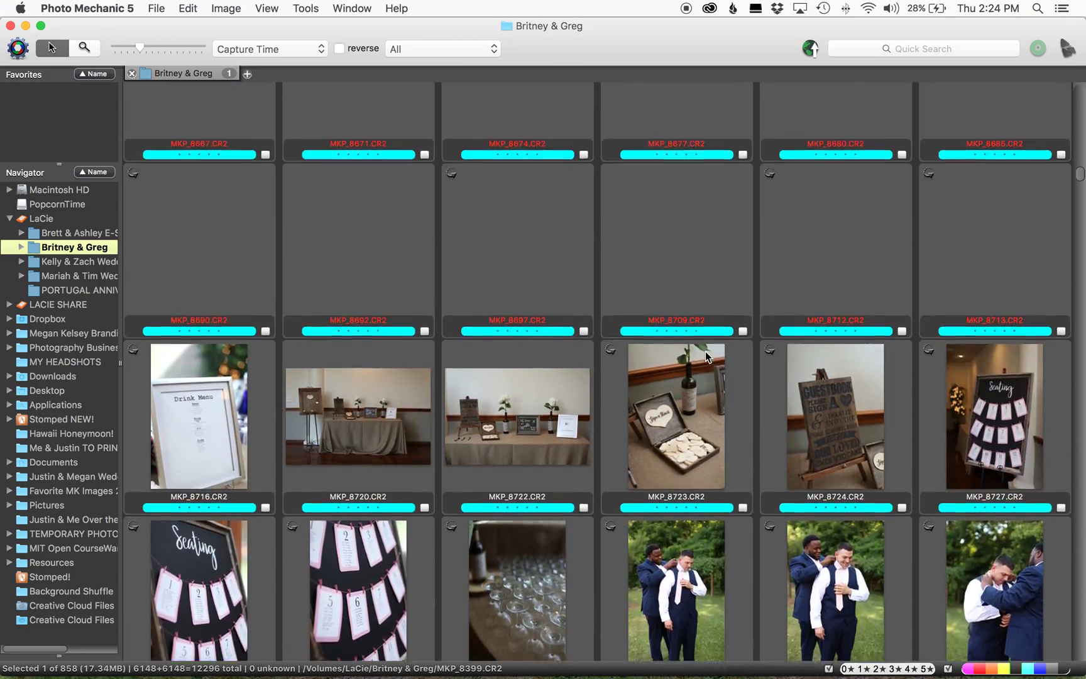
scroll(705, 351, down, 10)
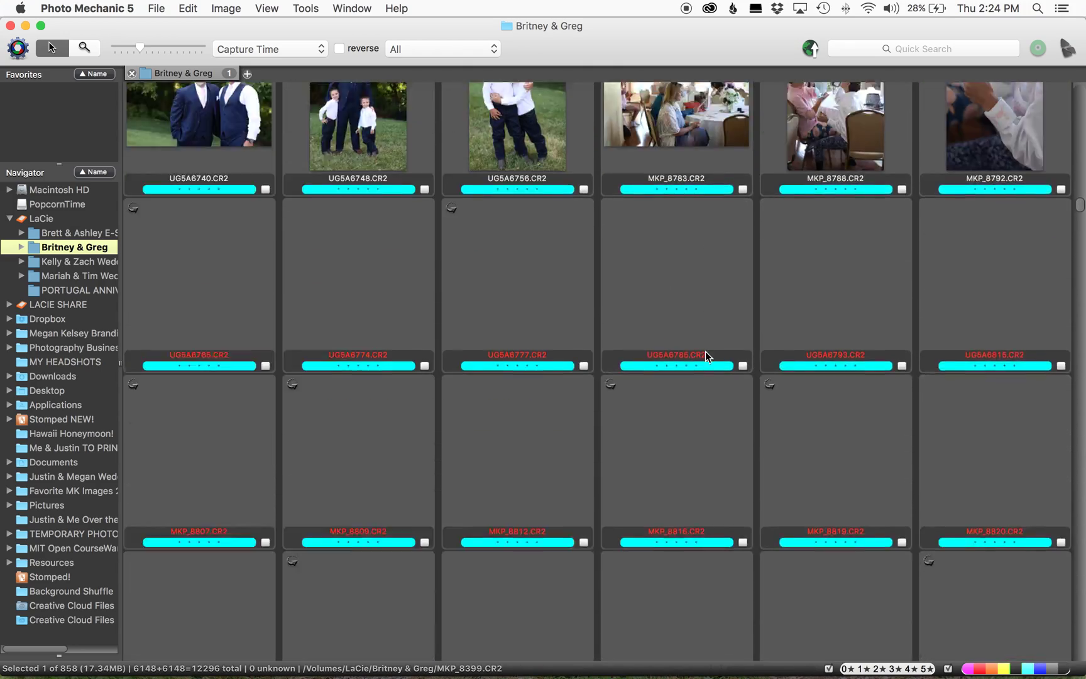
scroll(700, 346, up, 2)
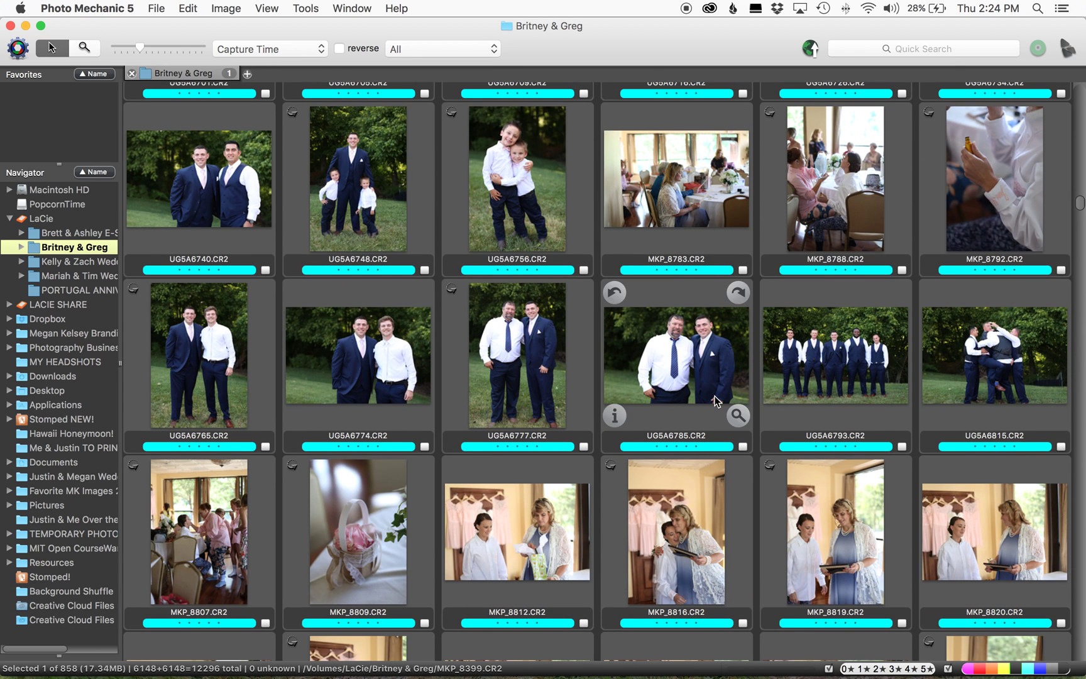
scroll(717, 400, down, 10)
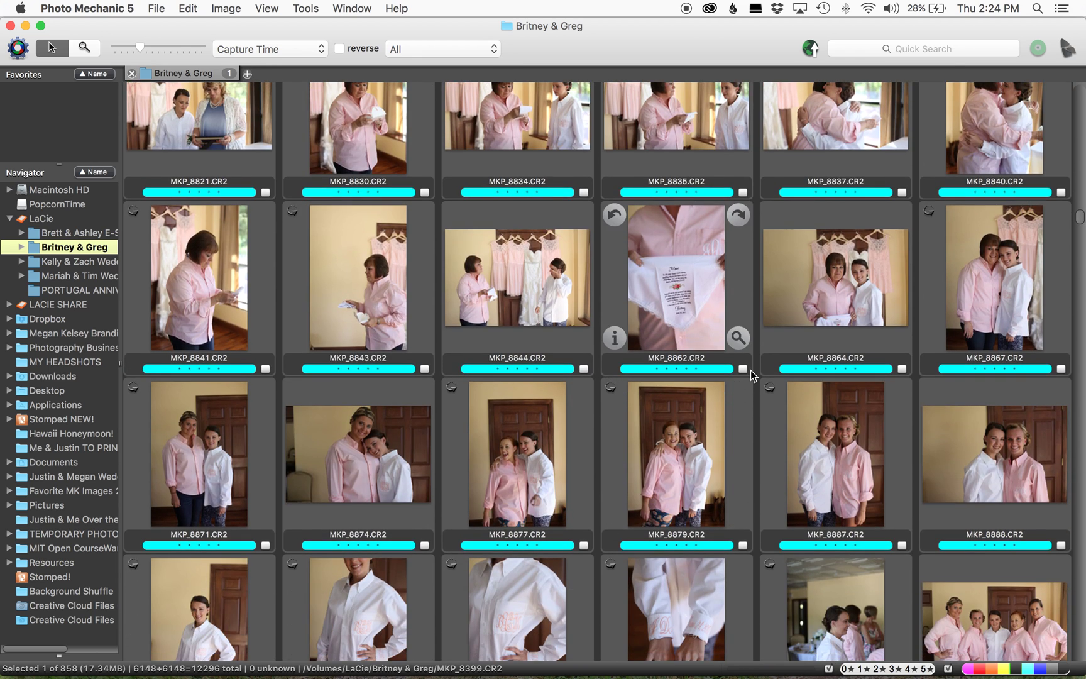
scroll(755, 352, down, 6)
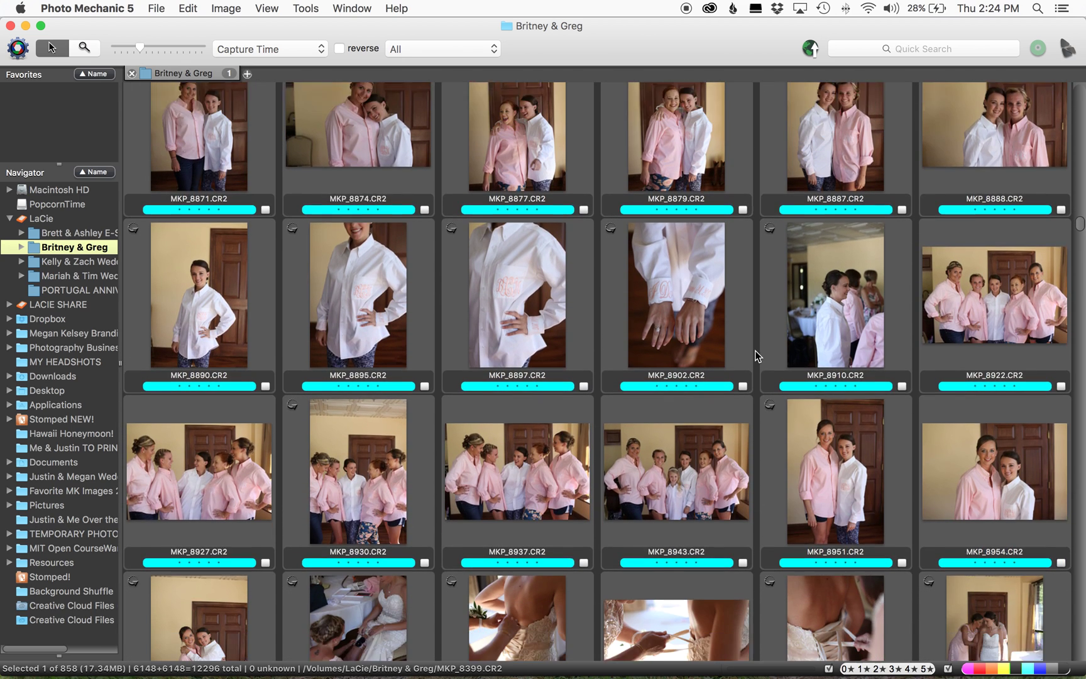
scroll(757, 339, down, 1)
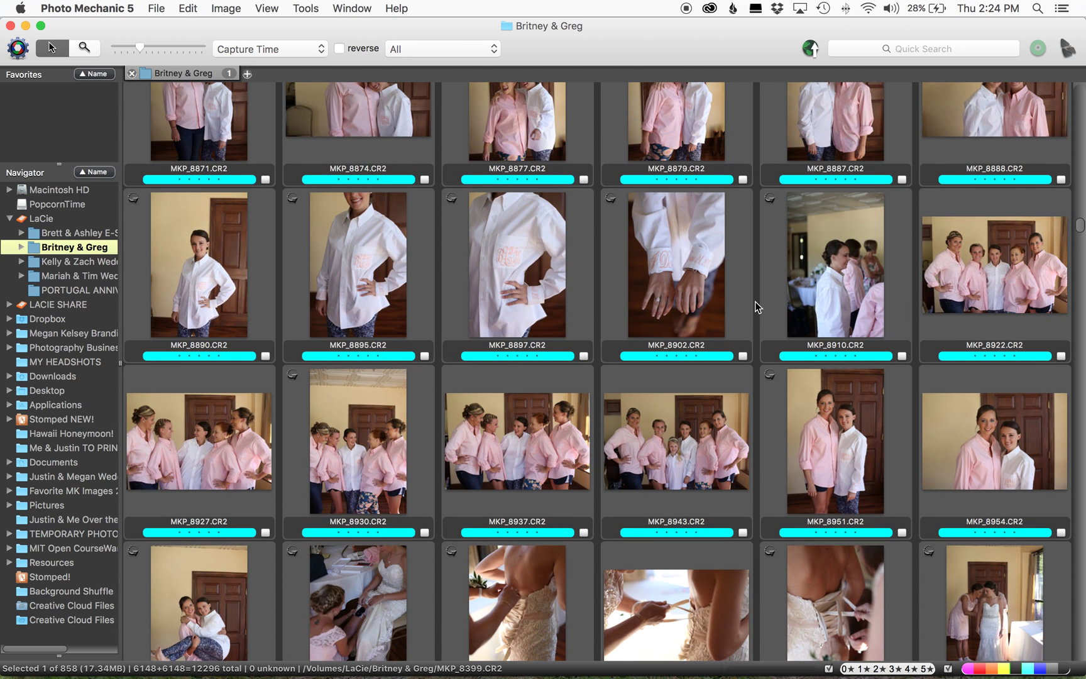
scroll(755, 299, down, 7)
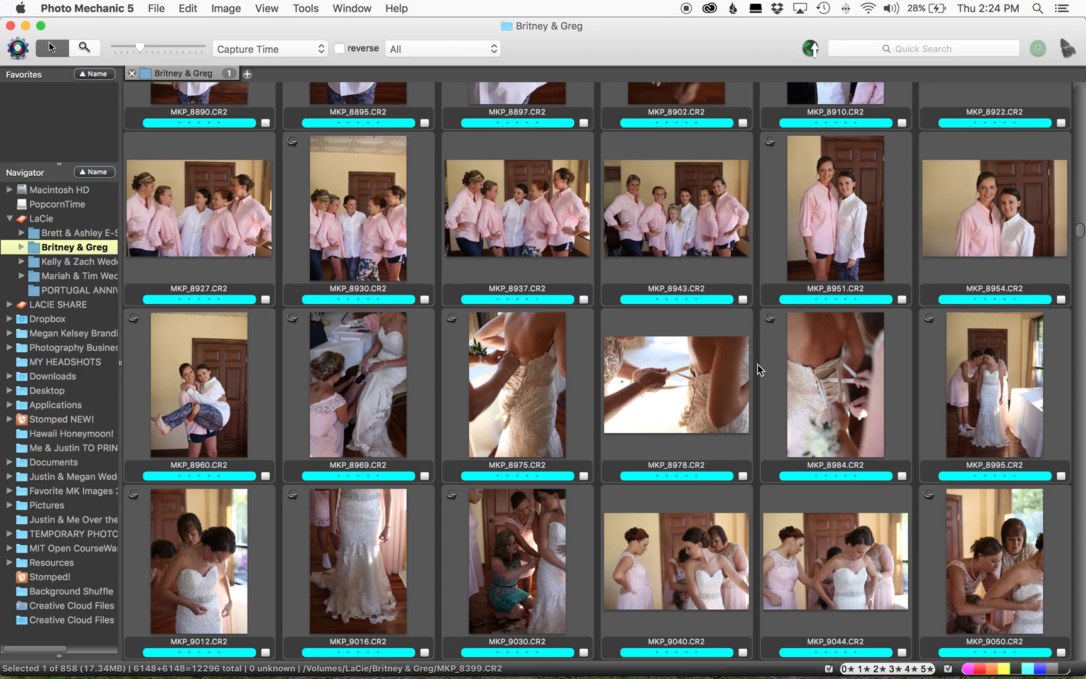
scroll(760, 370, down, 2)
key(ctrl+Up)
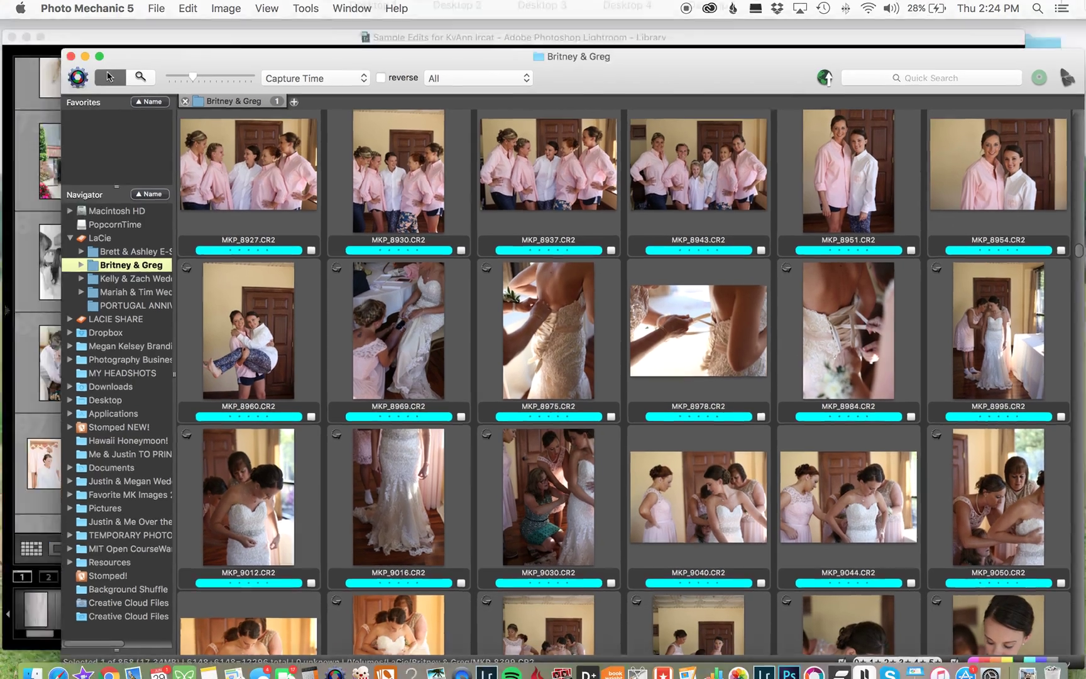
Select photos 149–157 and drag them to a new position in the Custom Order
click(516, 343)
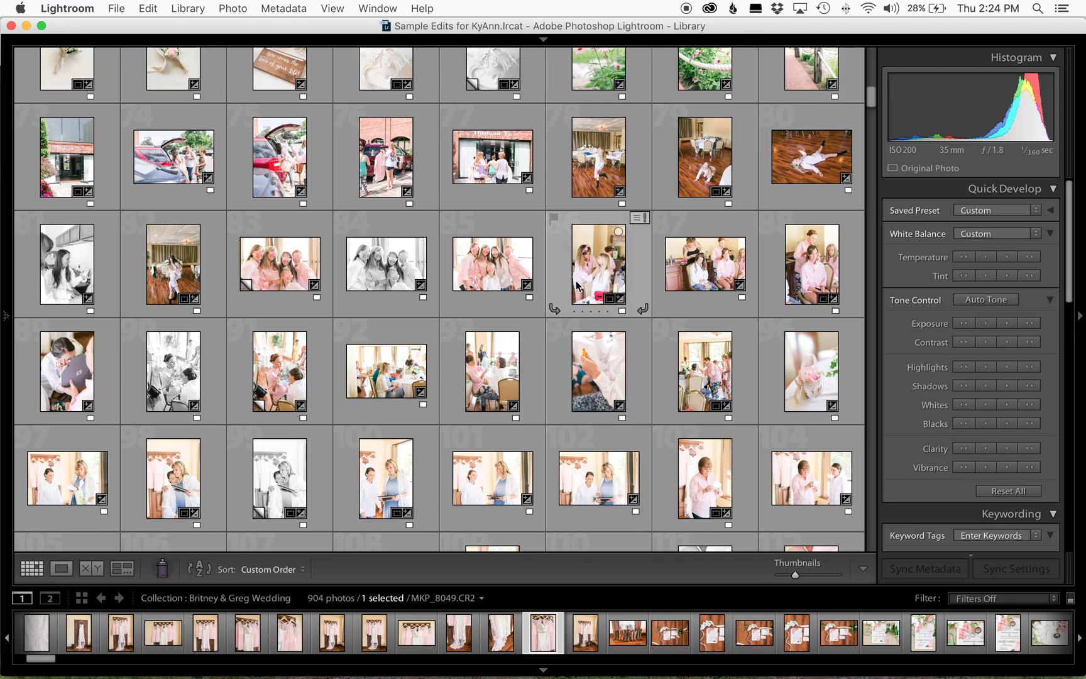
scroll(577, 280, up, 15)
scroll(576, 281, down, 15)
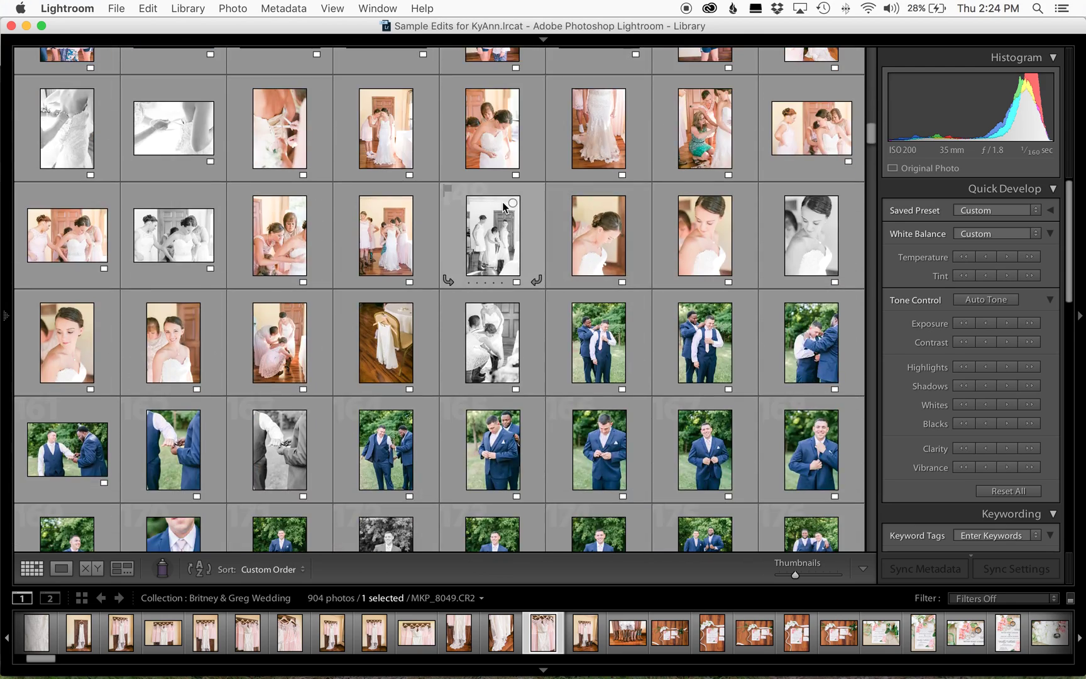
click(503, 206)
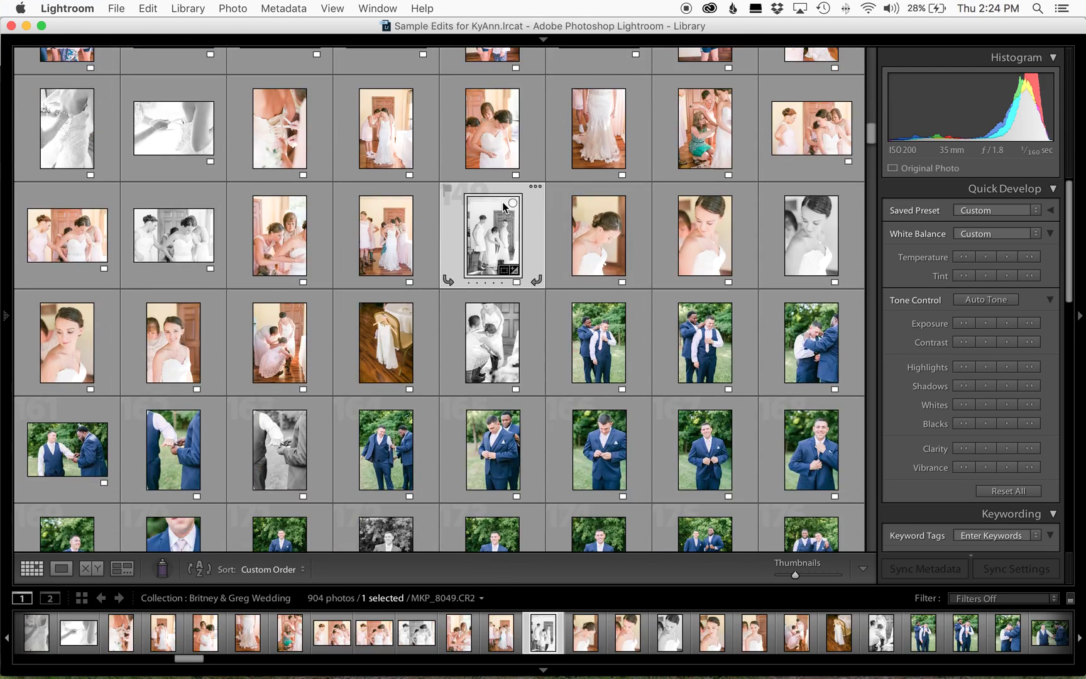
shift+click(465, 324)
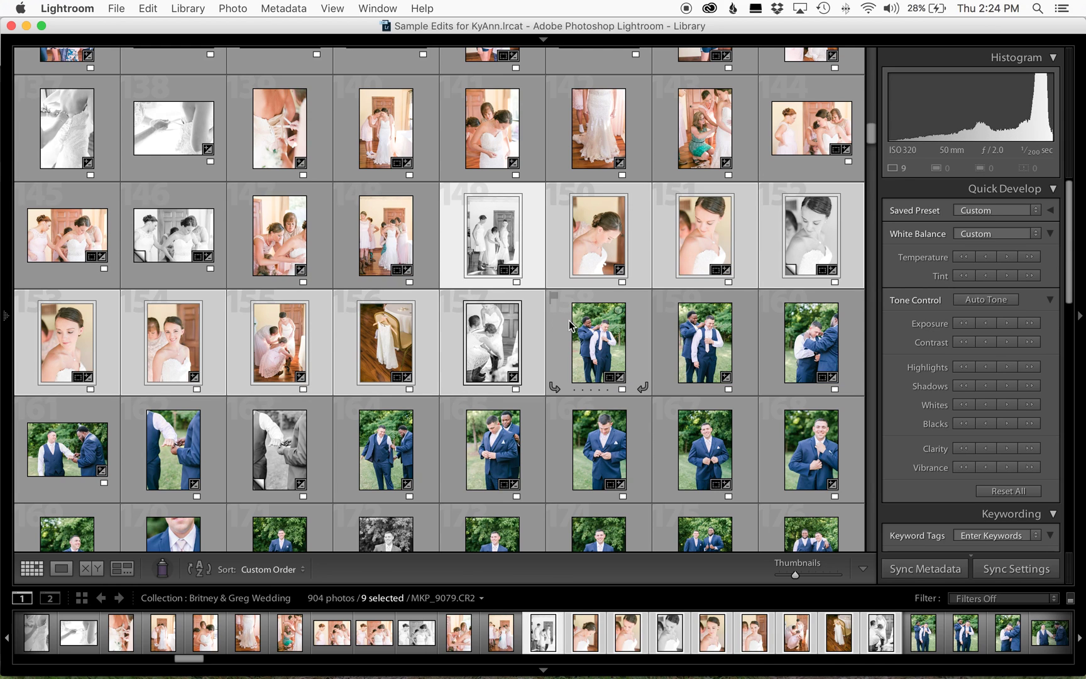
drag(502, 336, 432, 255)
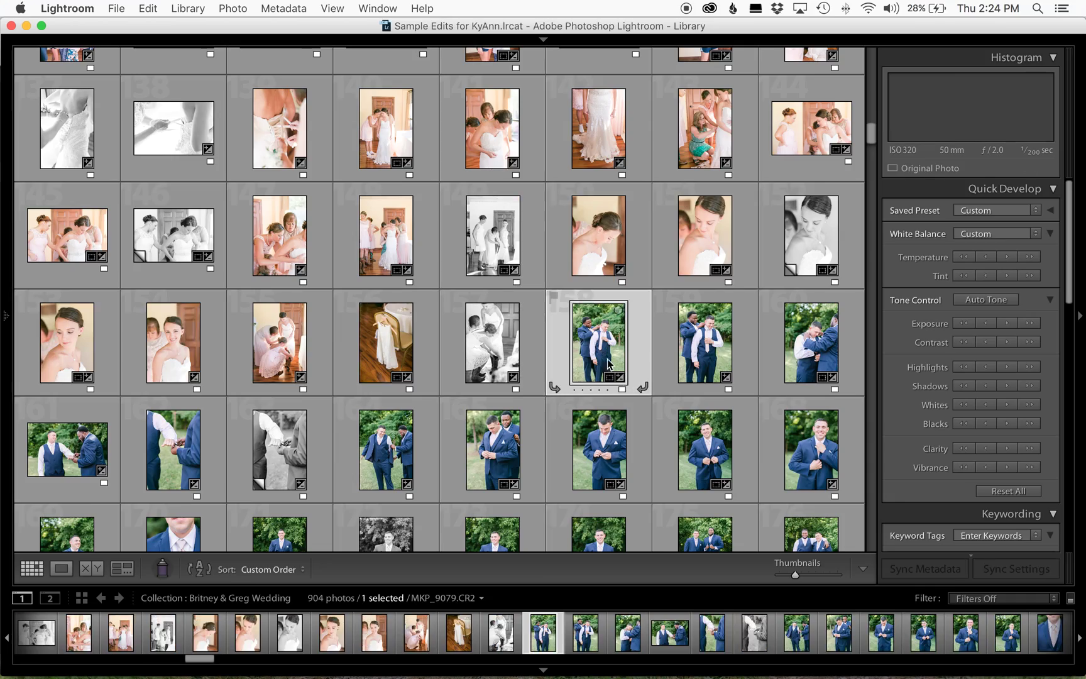
scroll(601, 349, down, 15)
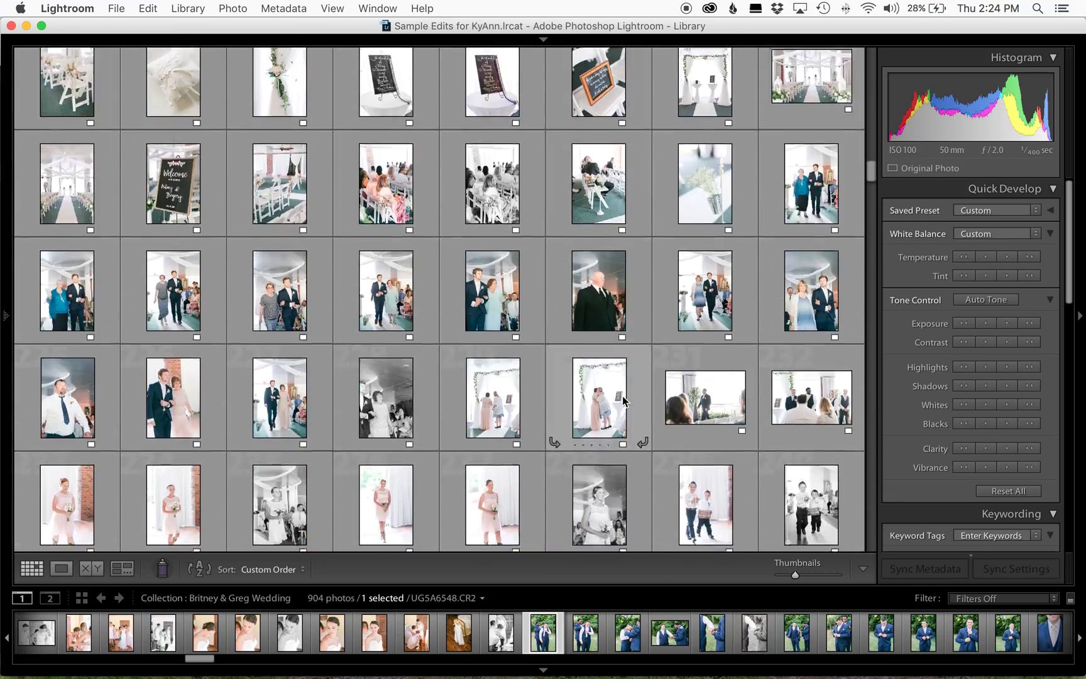
scroll(624, 400, up, 15)
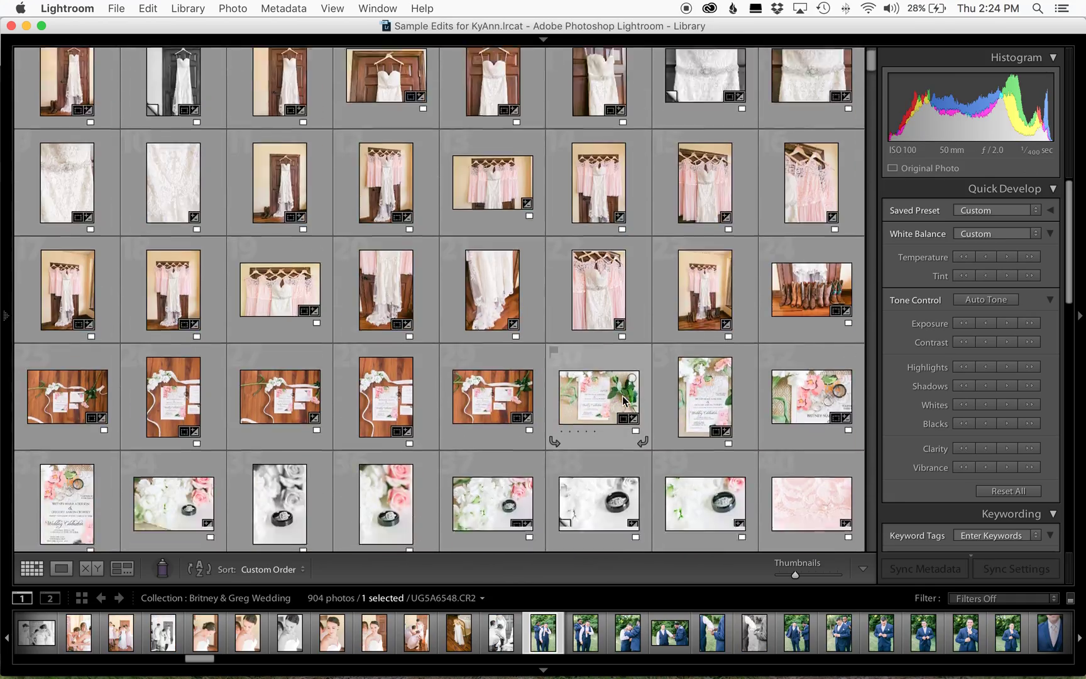
scroll(623, 397, down, 10)
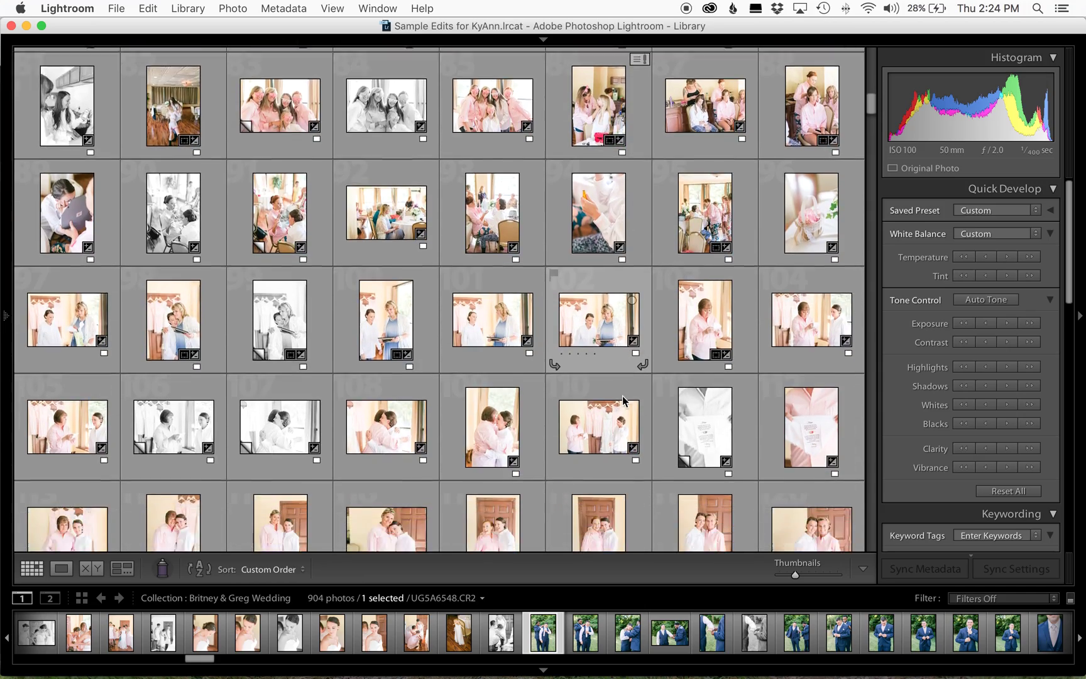
scroll(623, 400, down, 15)
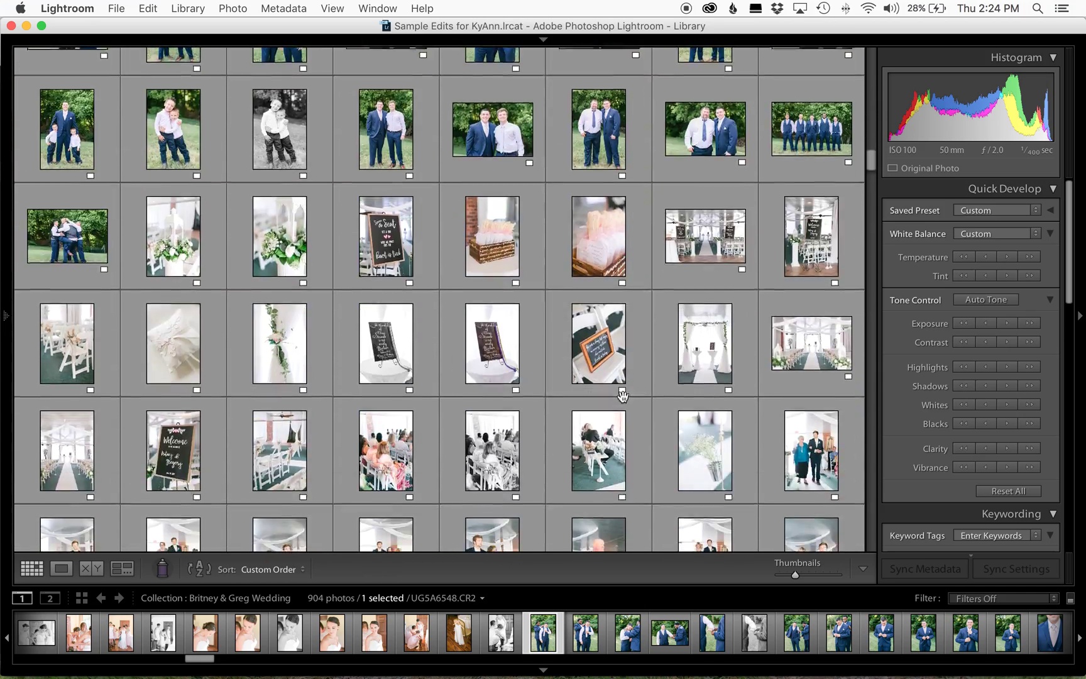
scroll(623, 396, down, 5)
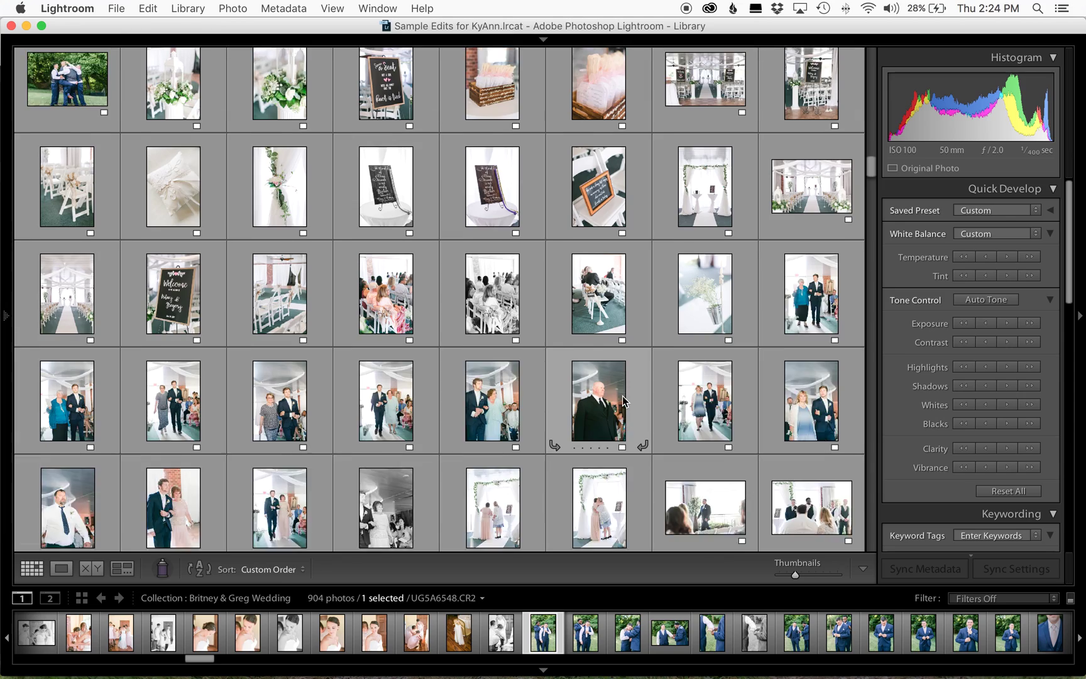
scroll(623, 401, up, 2)
scroll(639, 377, down, 10)
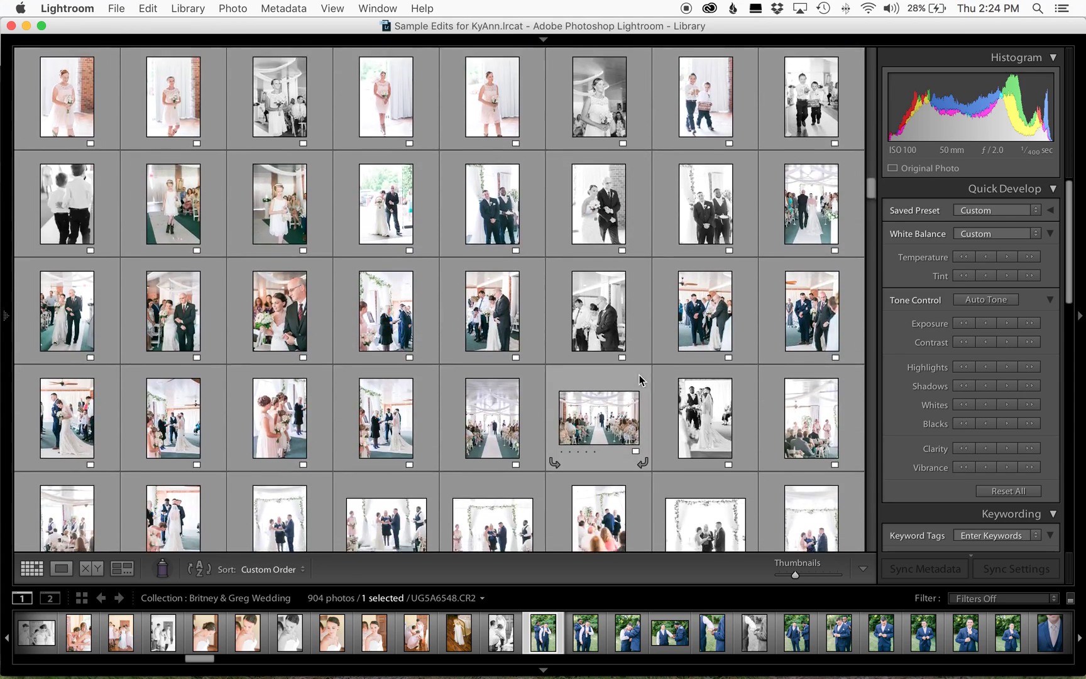
scroll(639, 377, down, 20)
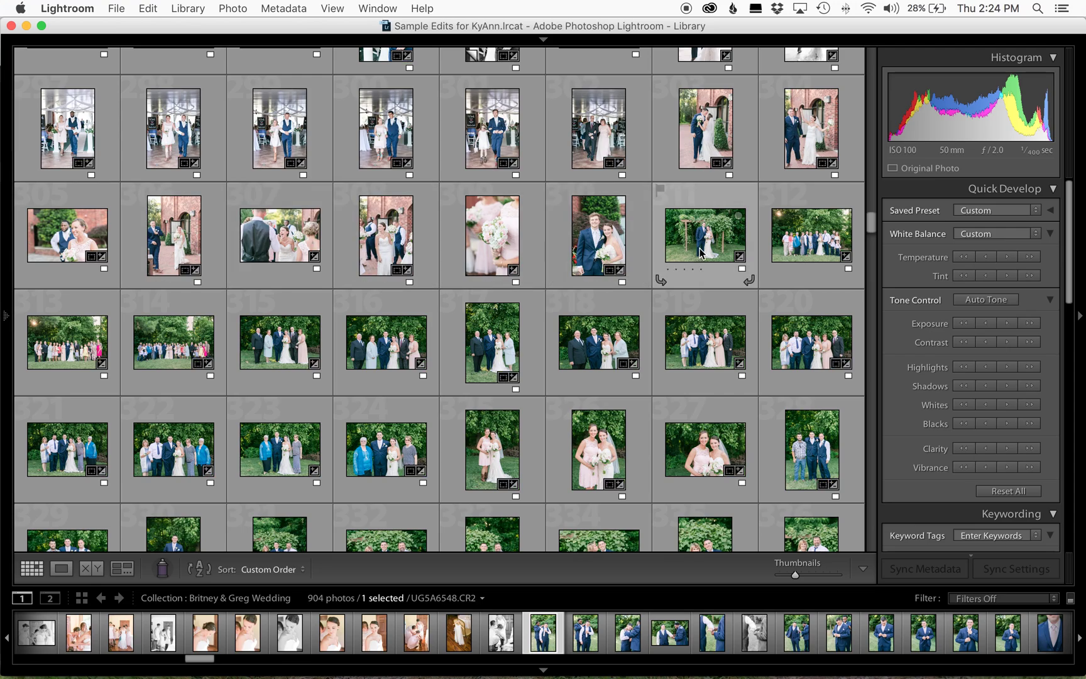
scroll(692, 239, down, 4)
scroll(702, 254, down, 7)
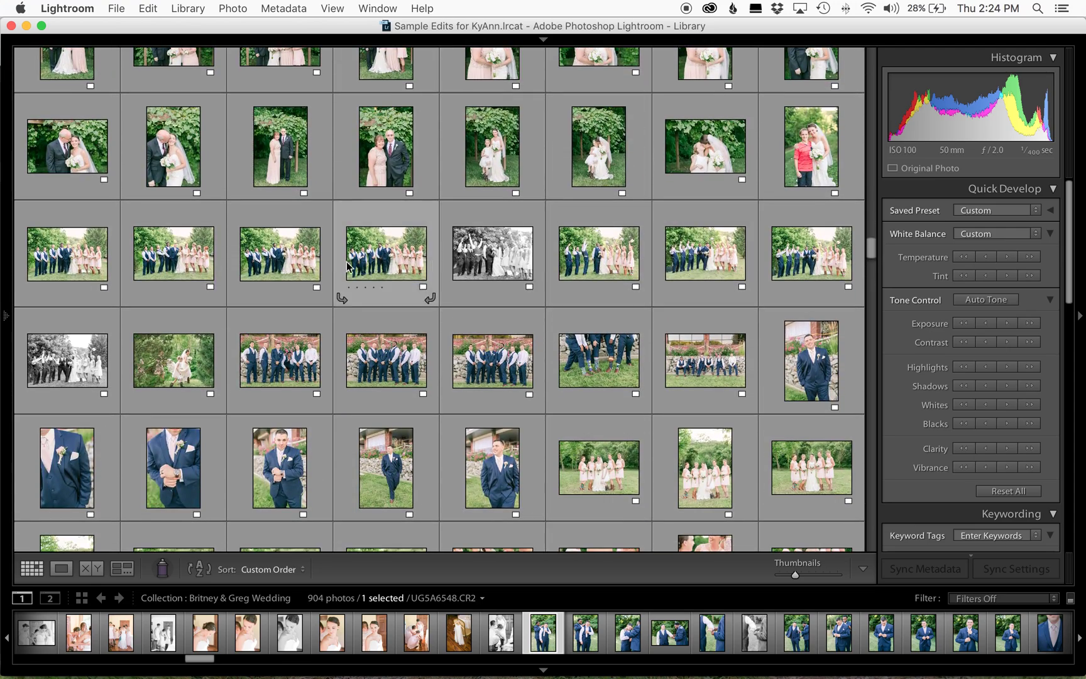
scroll(716, 292, down, 8)
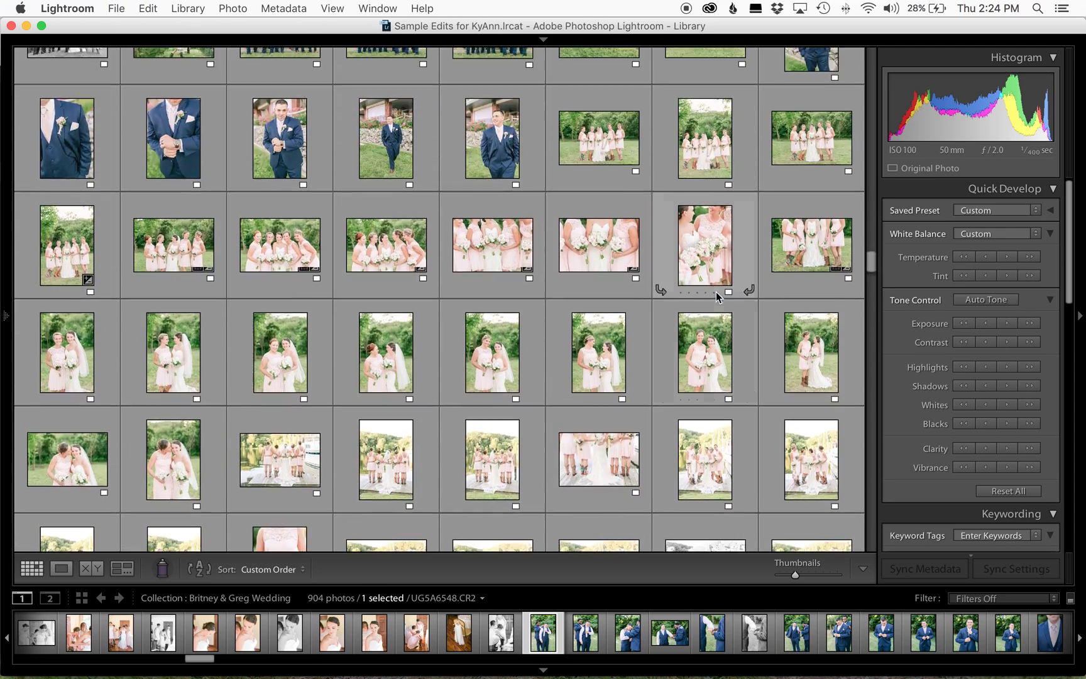
scroll(717, 297, down, 6)
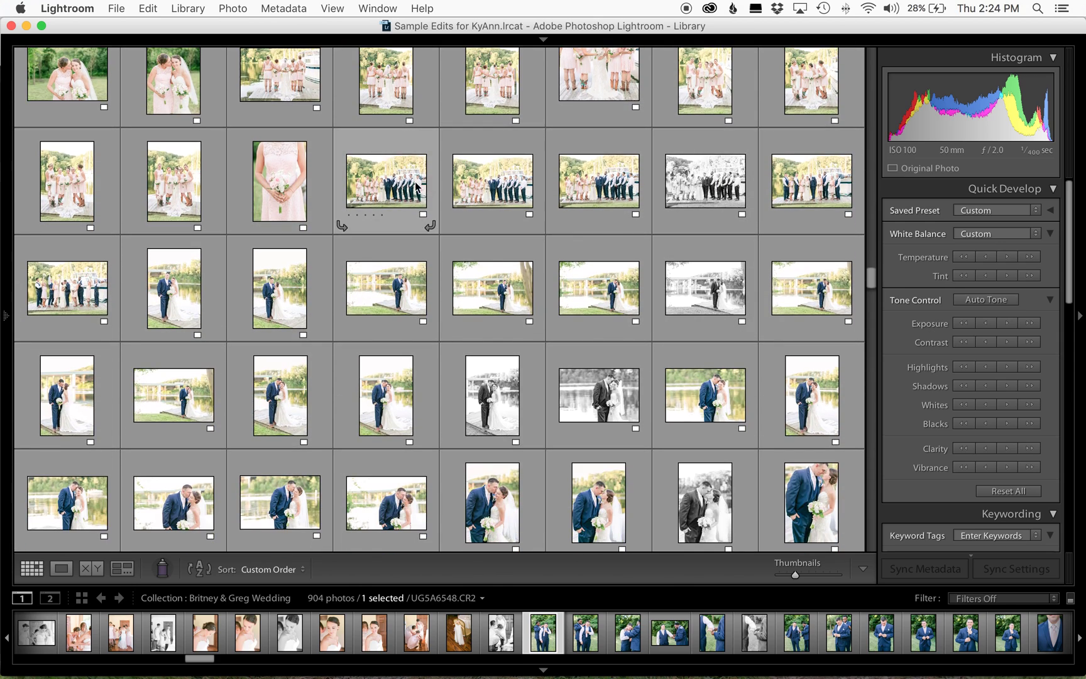
scroll(614, 372, down, 2)
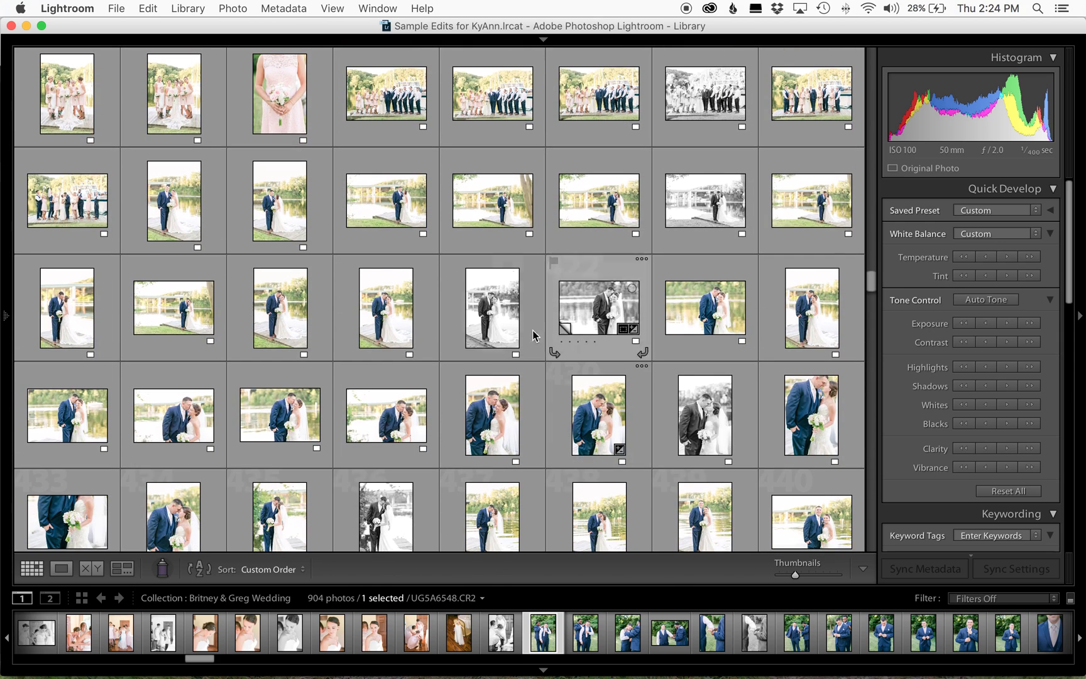
scroll(522, 415, down, 18)
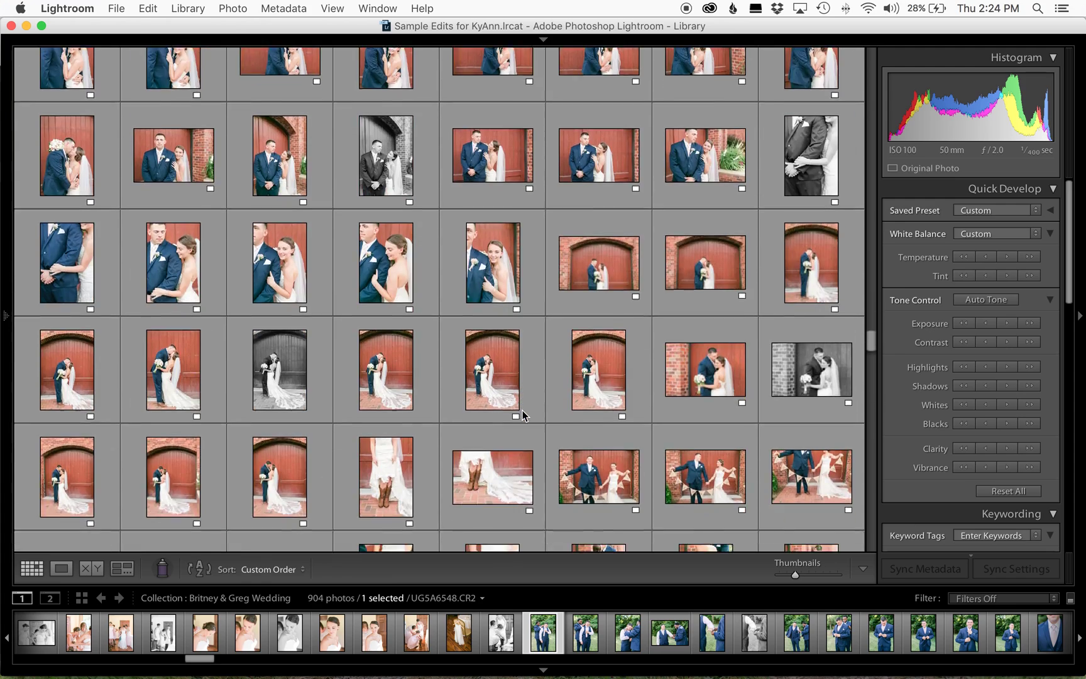
scroll(522, 415, down, 4)
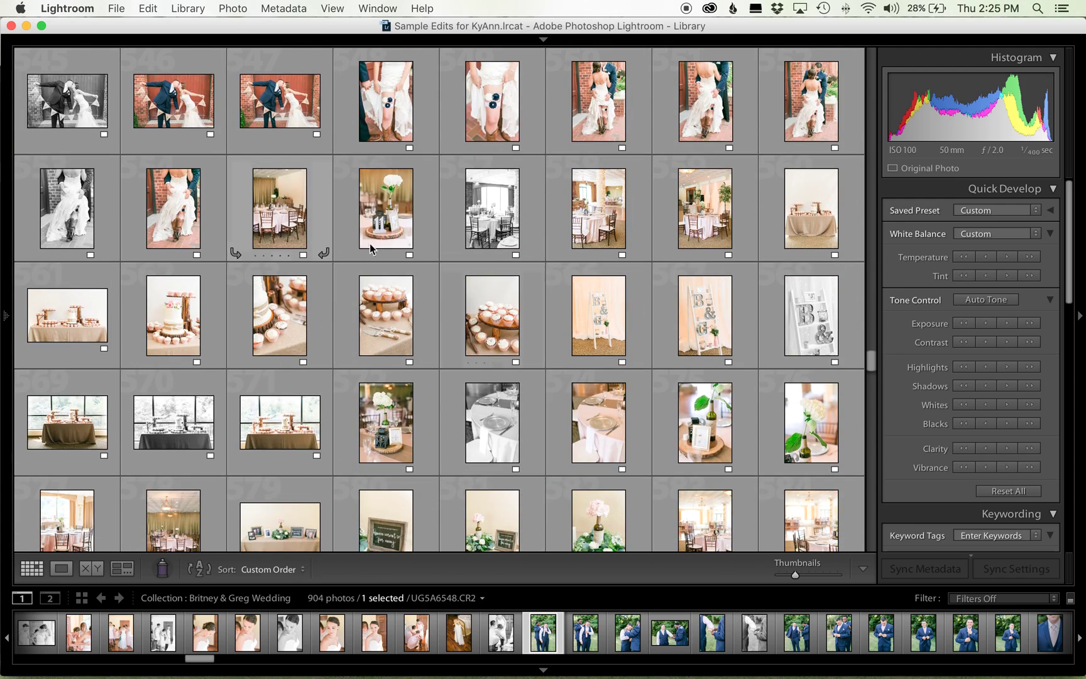
scroll(746, 364, down, 7)
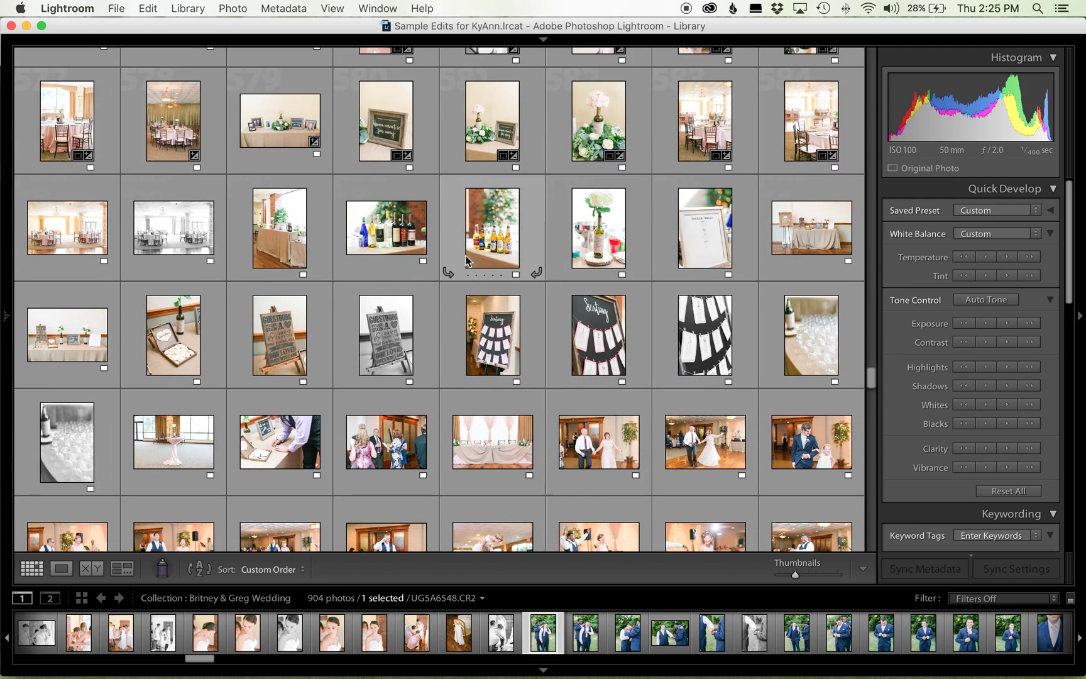
scroll(357, 331, down, 15)
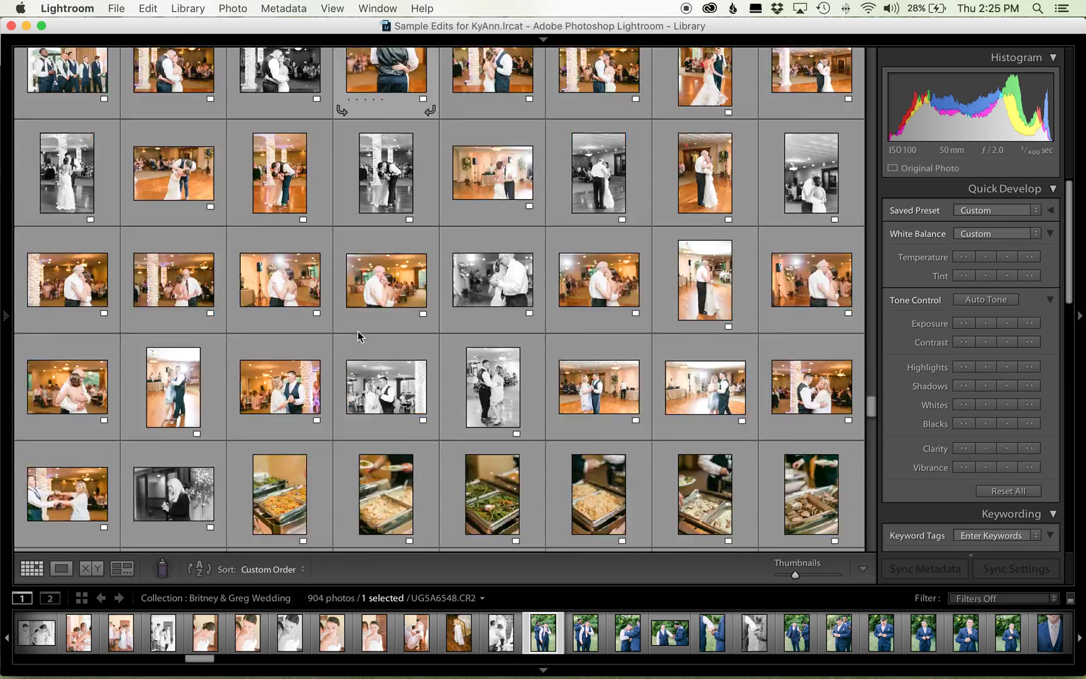
scroll(357, 331, down, 20)
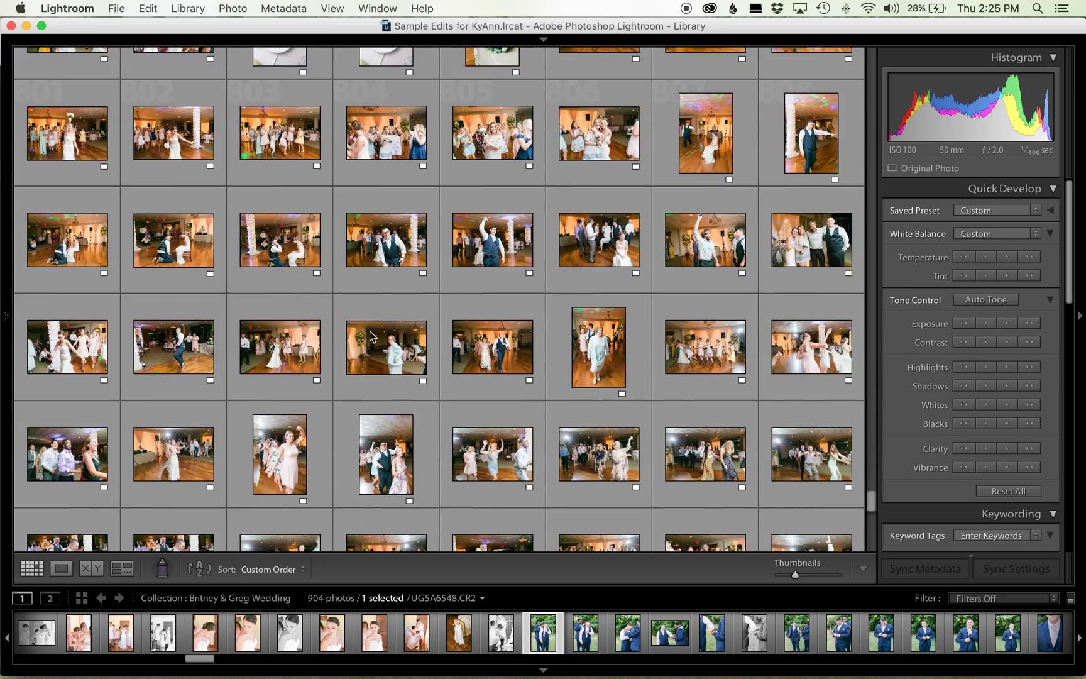
scroll(615, 368, down, 8)
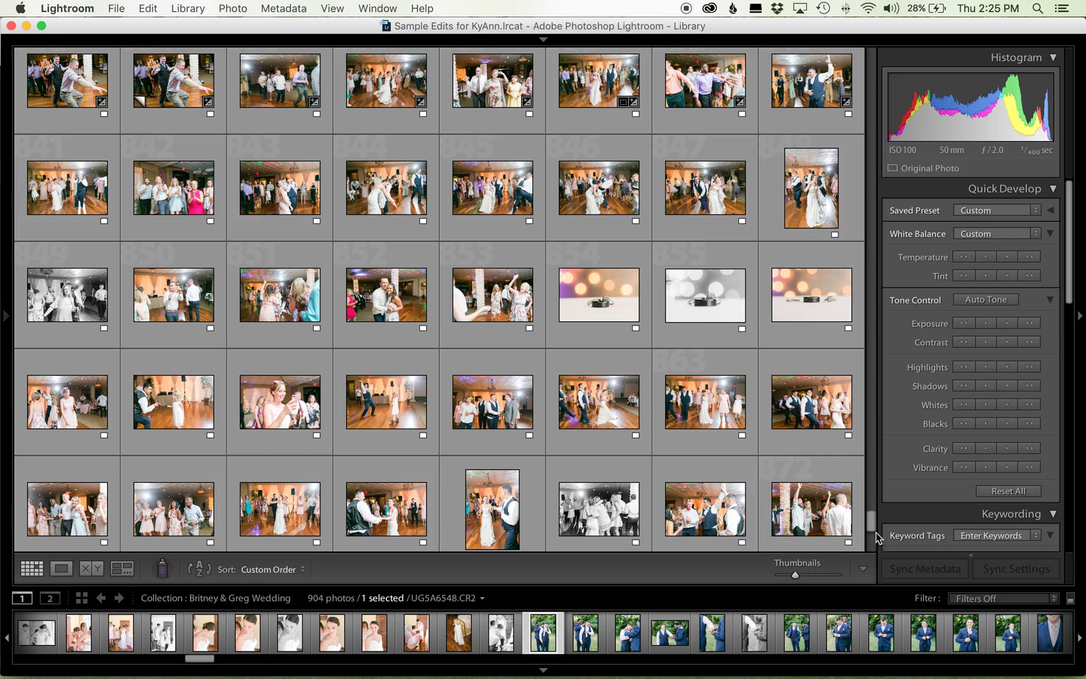
drag(871, 524, 802, 53)
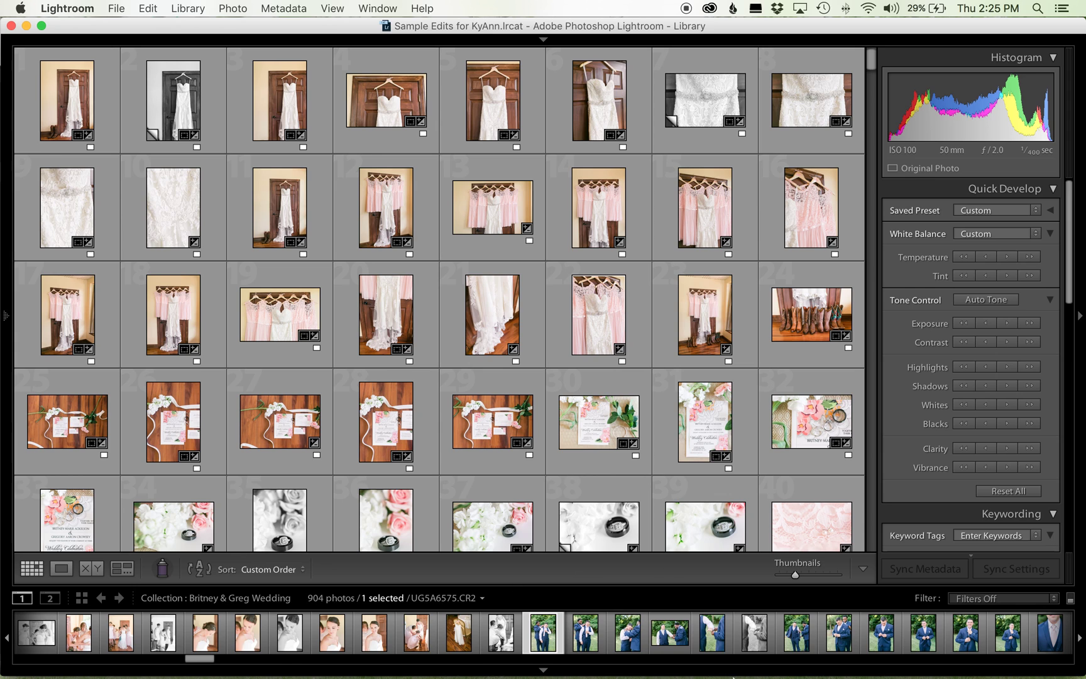
mouse_move(736, 677)
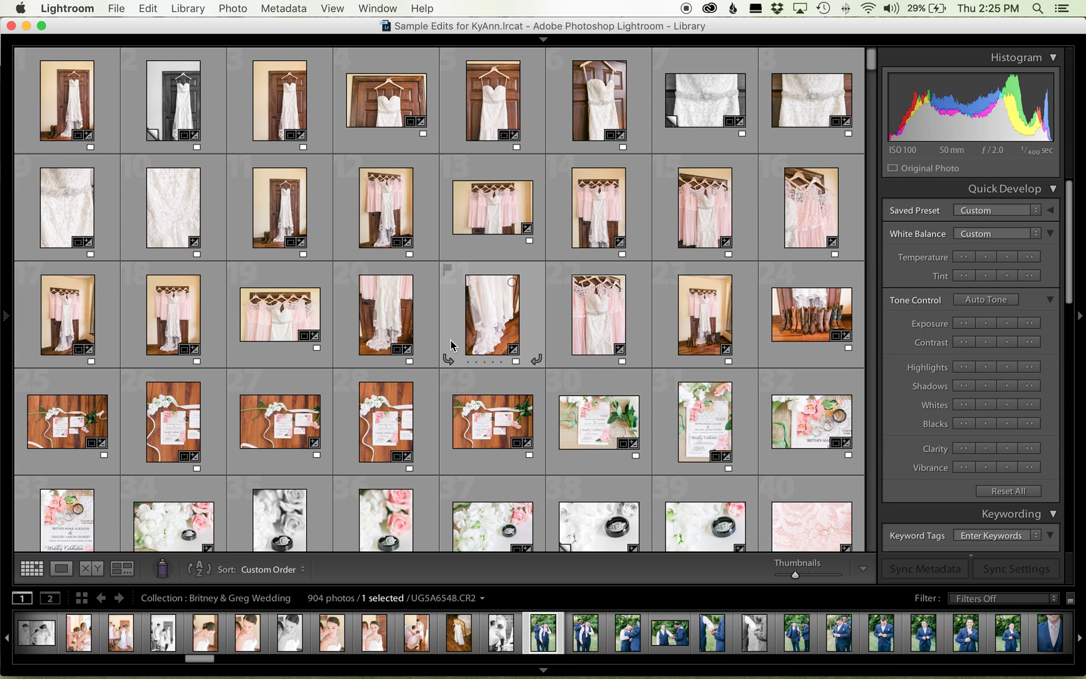
scroll(464, 354, down, 2)
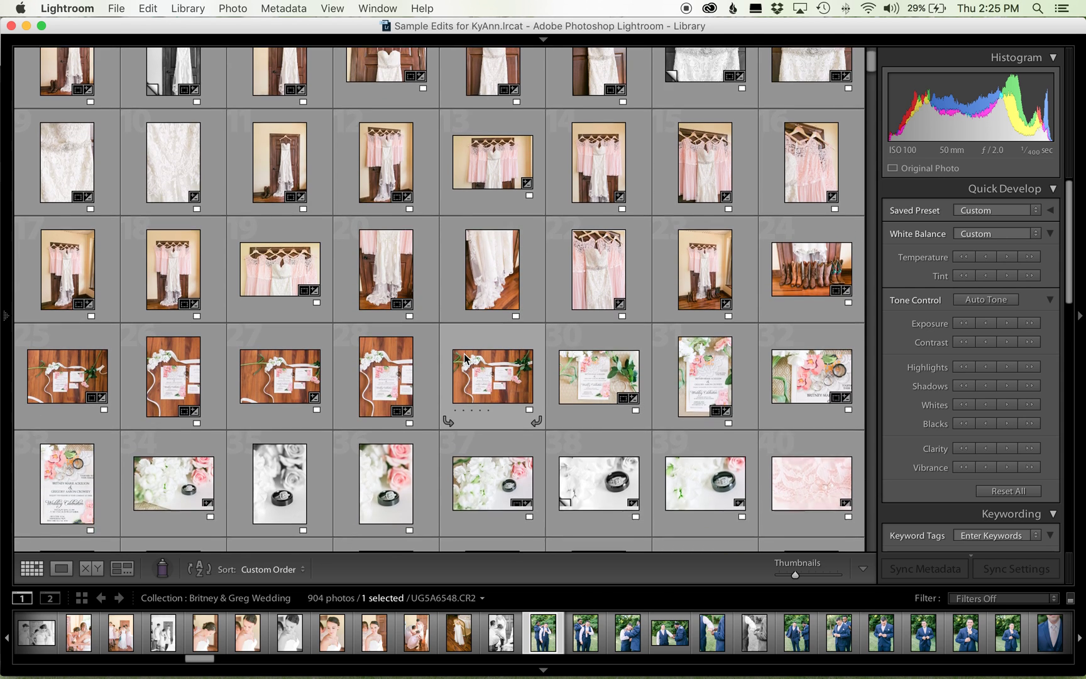
scroll(464, 353, up, 2)
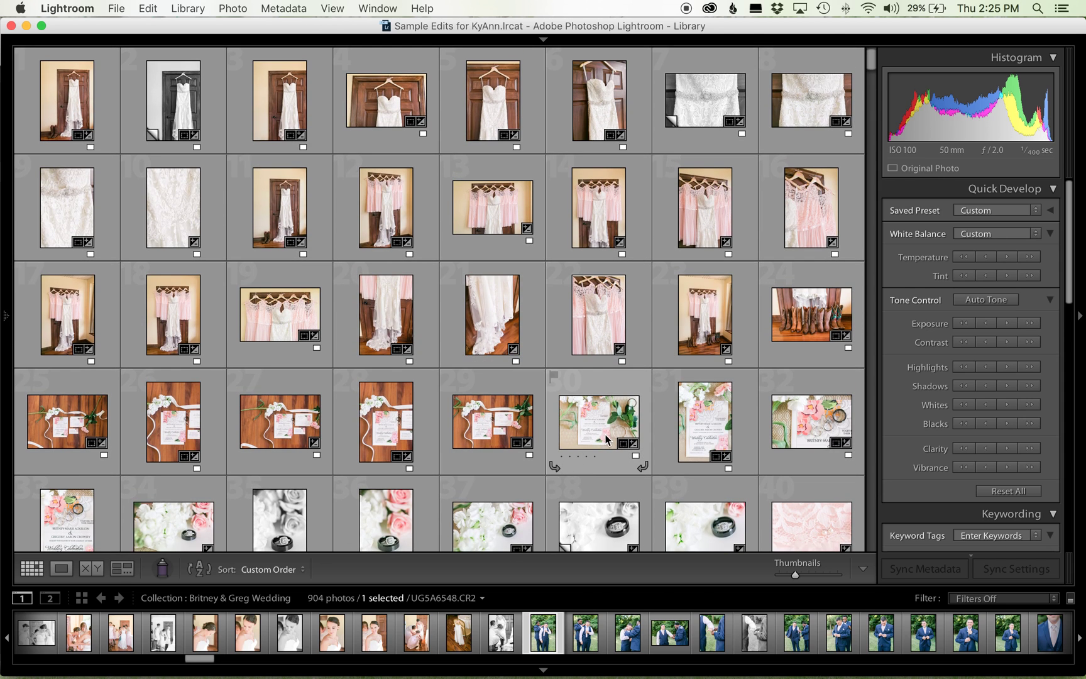
scroll(578, 359, down, 20)
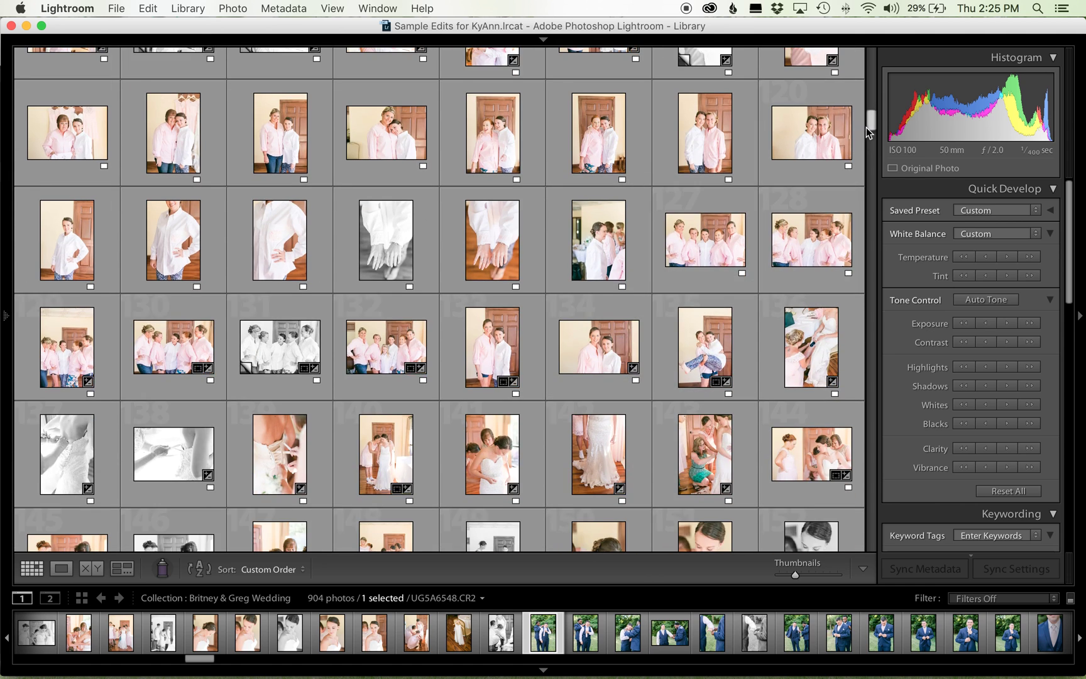
drag(870, 126, 870, 60)
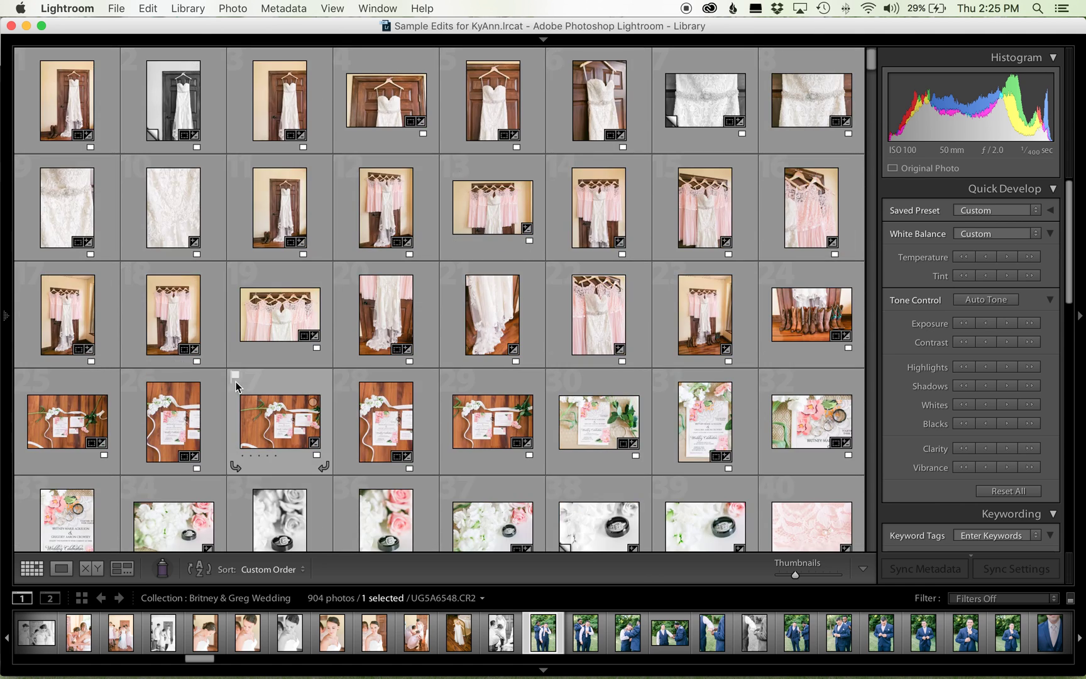
drag(197, 659, 108, 652)
Select photos 1 through 69 and open File > Export for them
click(36, 651)
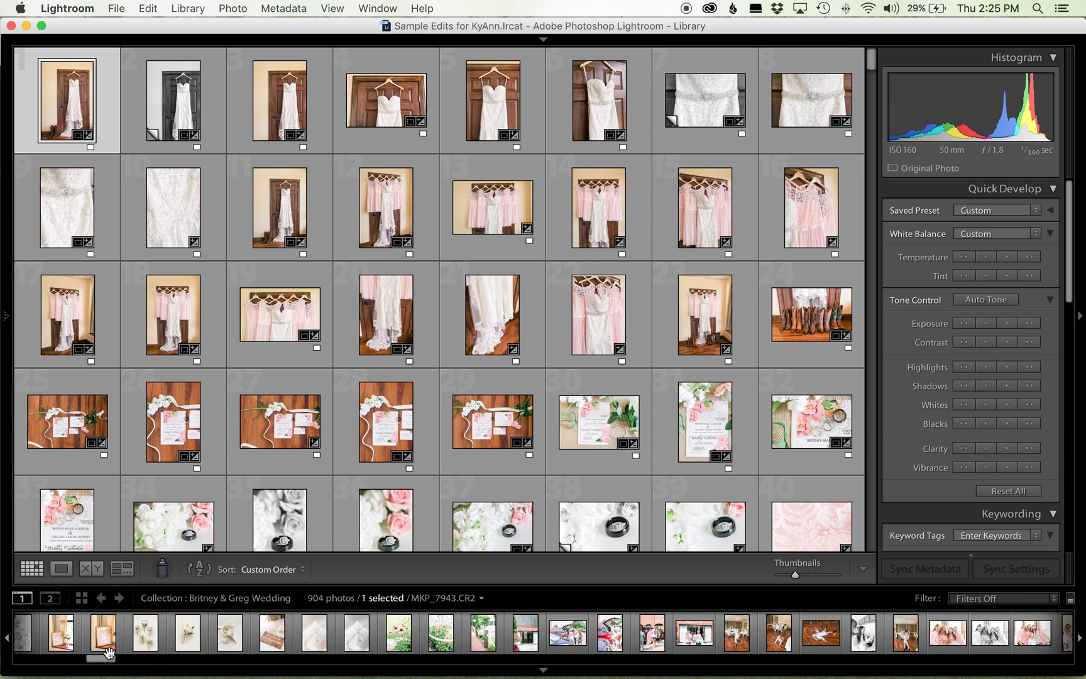
shift+click(374, 647)
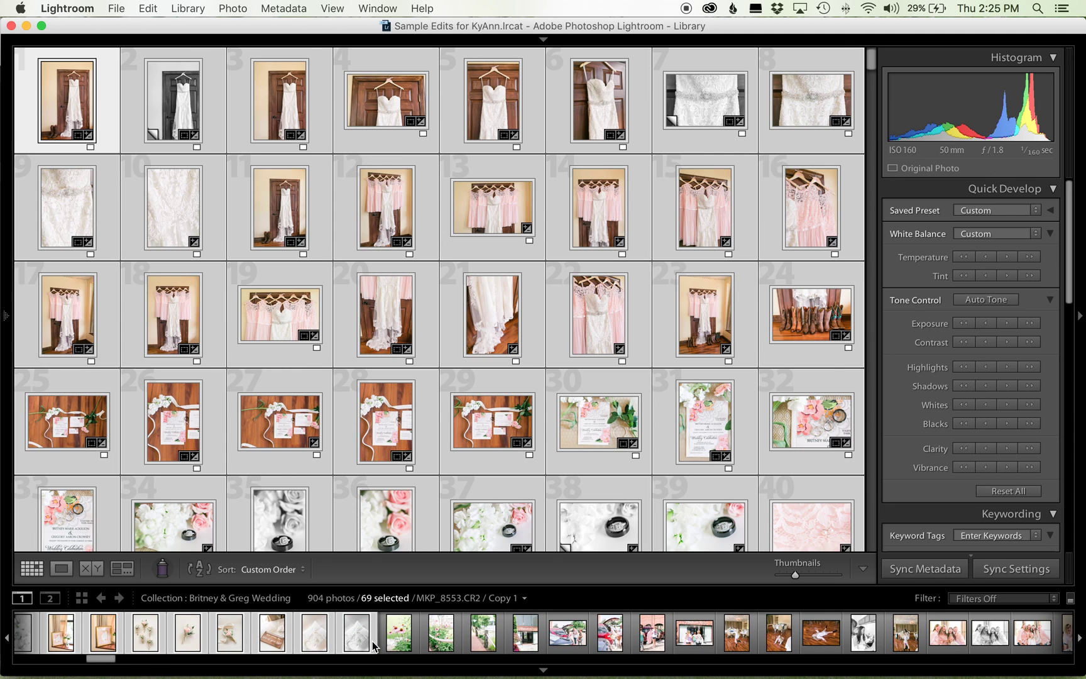
click(119, 8)
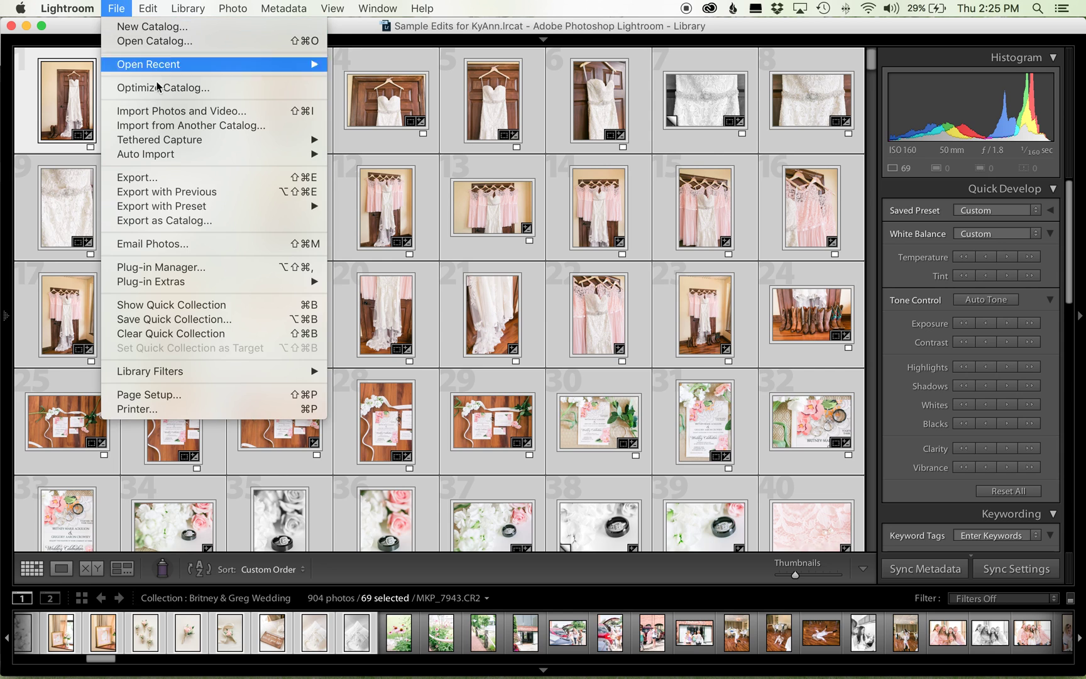
click(166, 178)
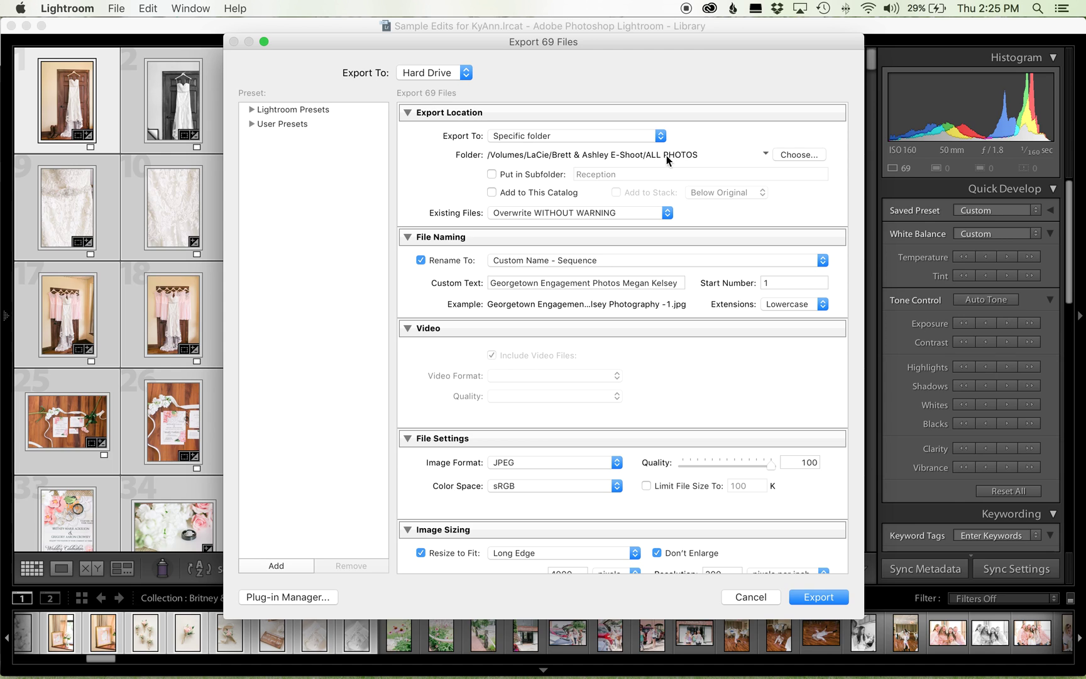
Export into a subfolder renamed from Reception to Bridal Details
click(493, 175)
double_click(612, 174)
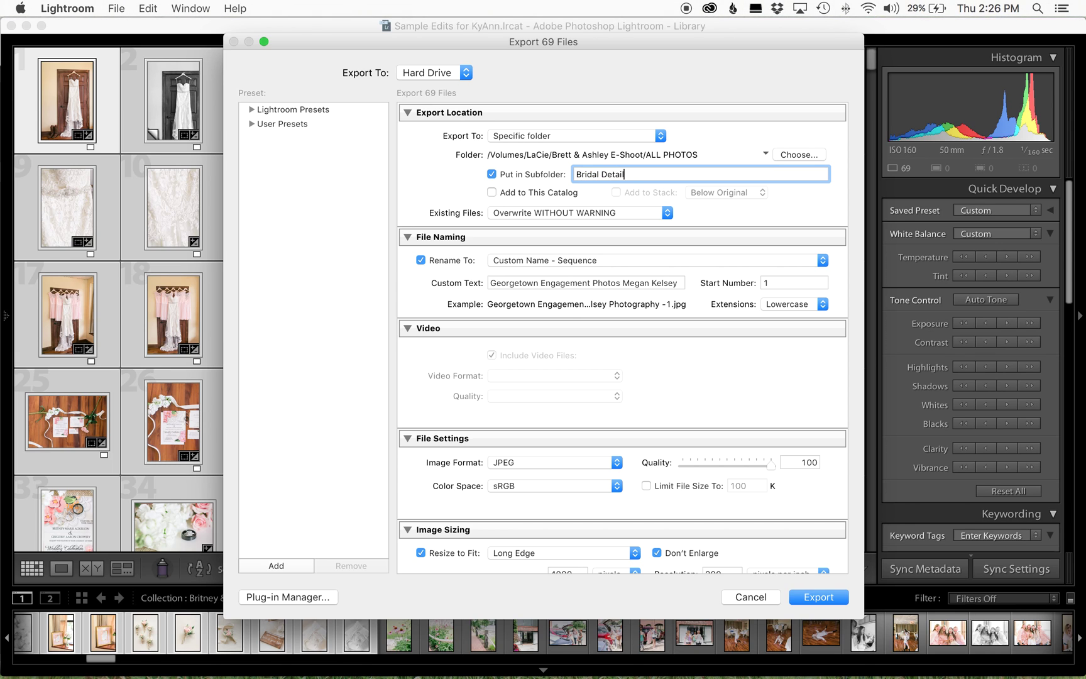
click(713, 215)
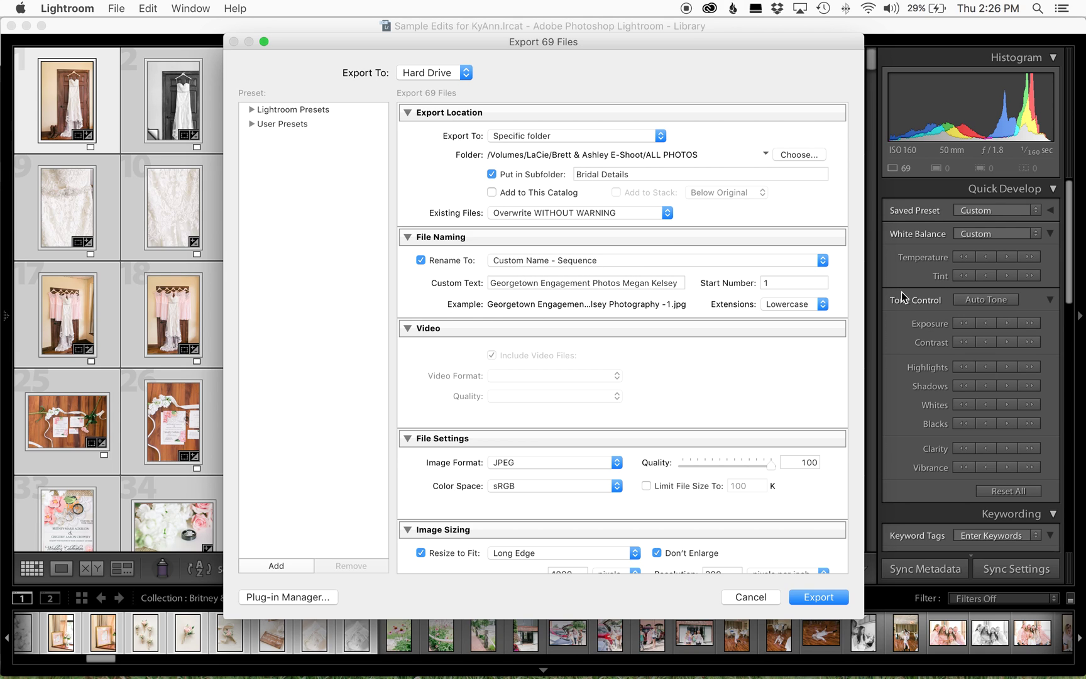
Change the custom file name text to Harbour View Wedding, then cancel the export
triple_click(636, 283)
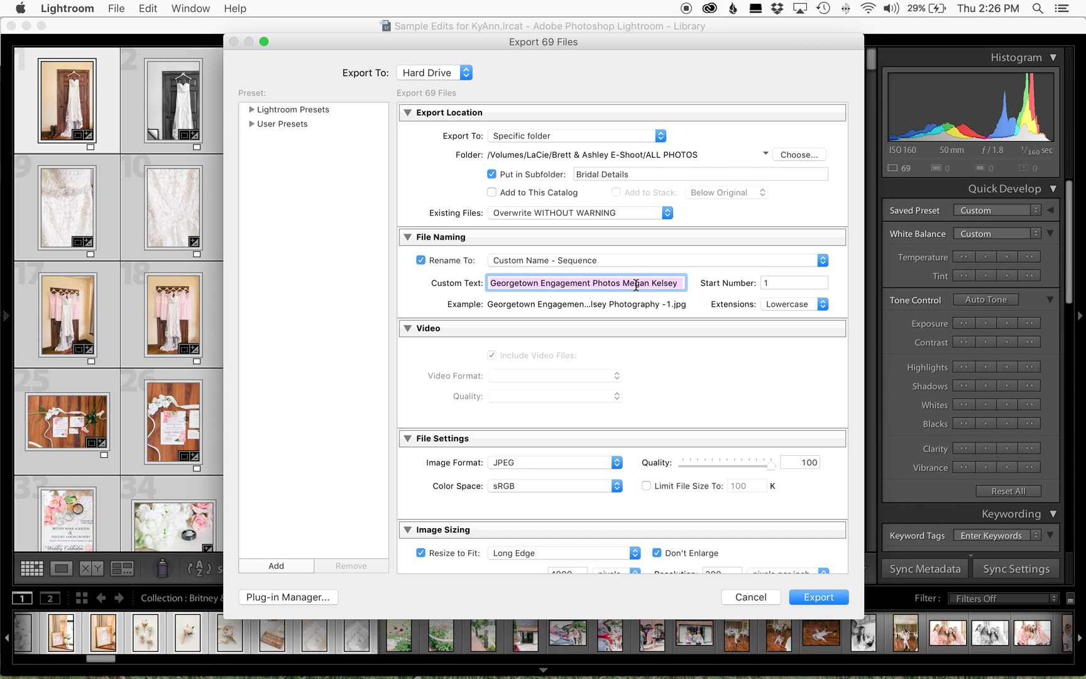
text(Harbour View Wedding)
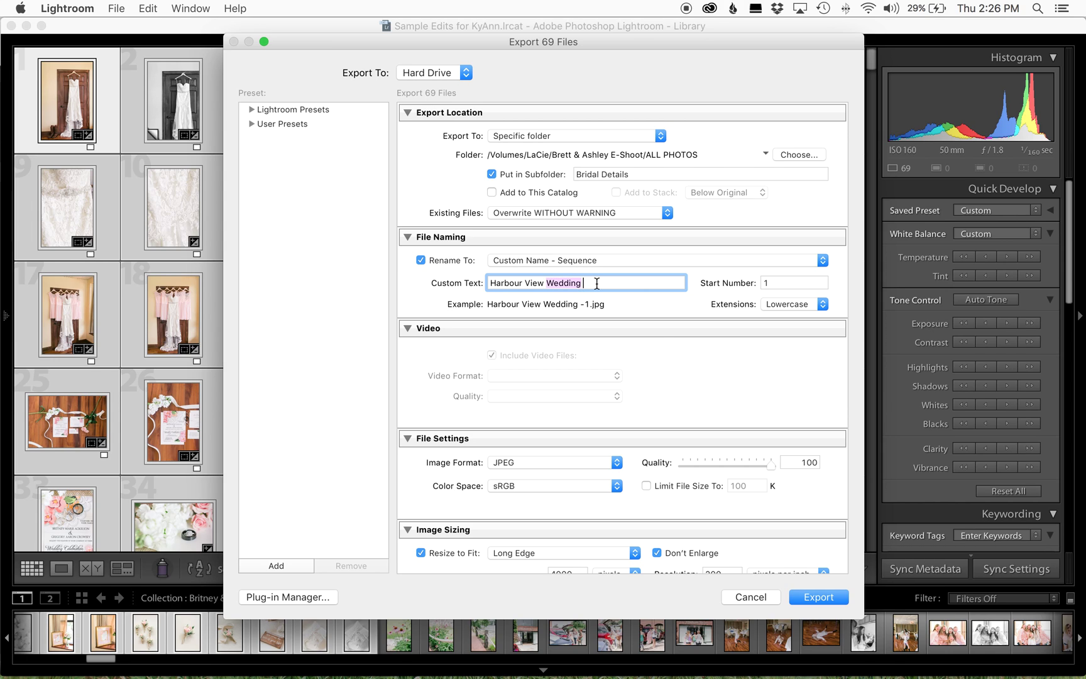
click(771, 281)
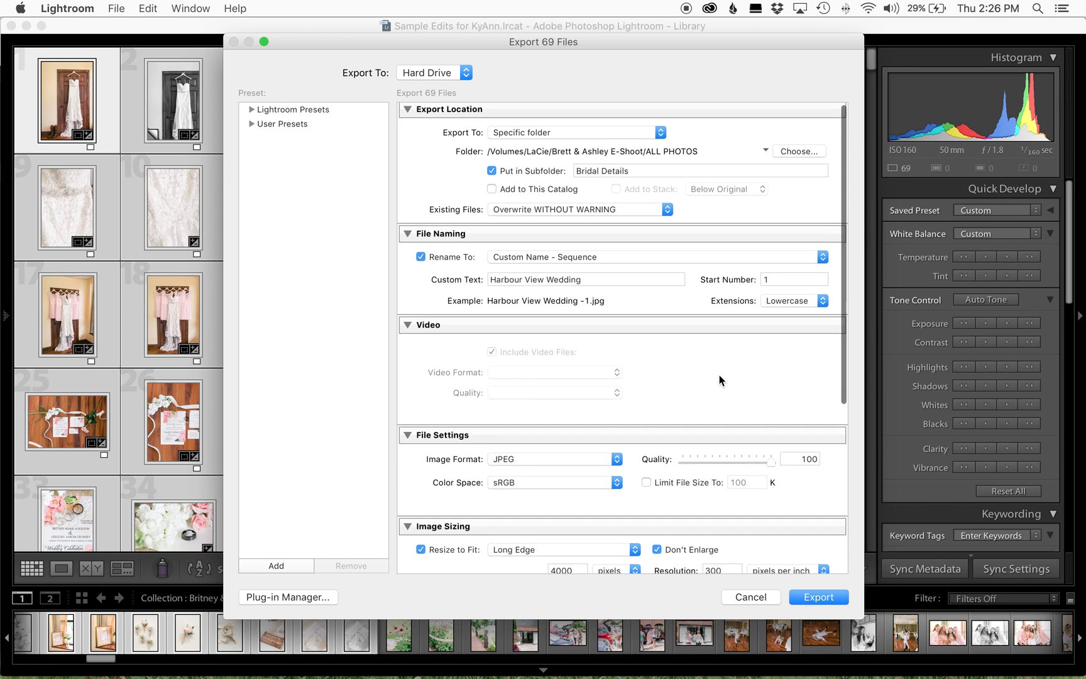
scroll(719, 374, down, 8)
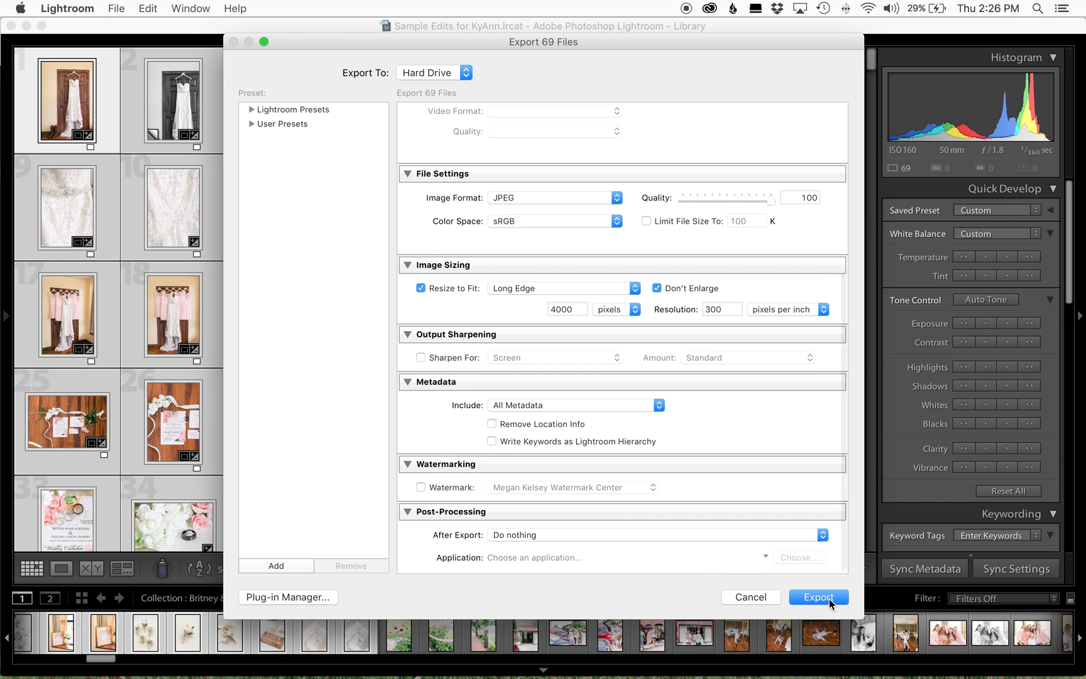
click(751, 596)
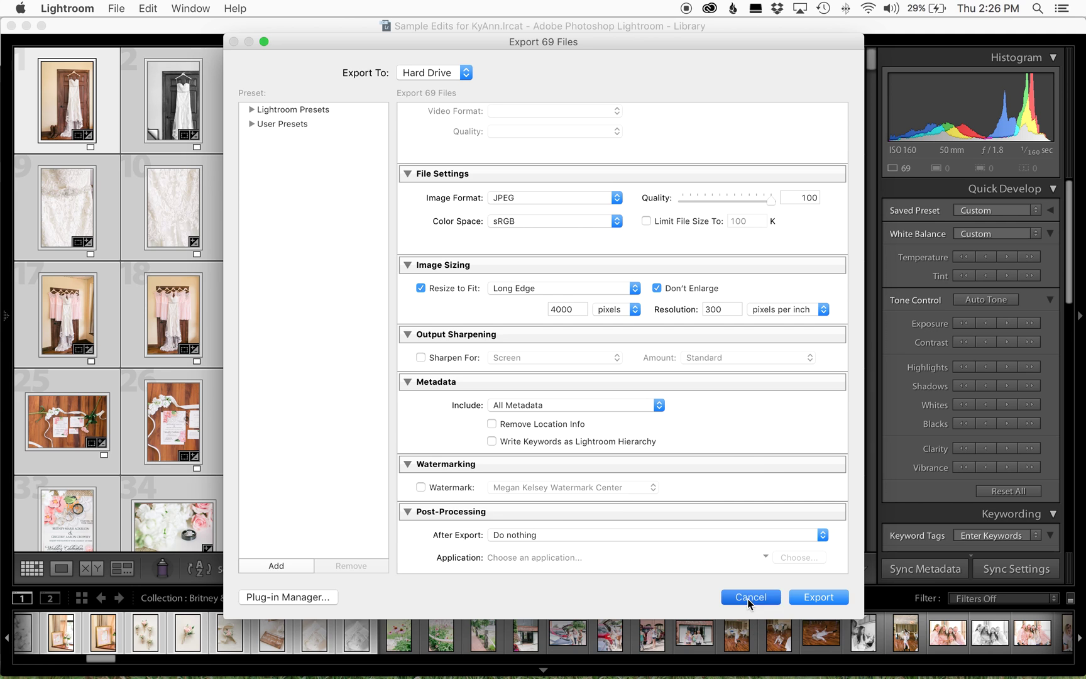
Navigate Finder to LaCie > Britney & Greg > ALL PHOTOS > Bridal Details
mouse_move(92, 670)
click(25, 651)
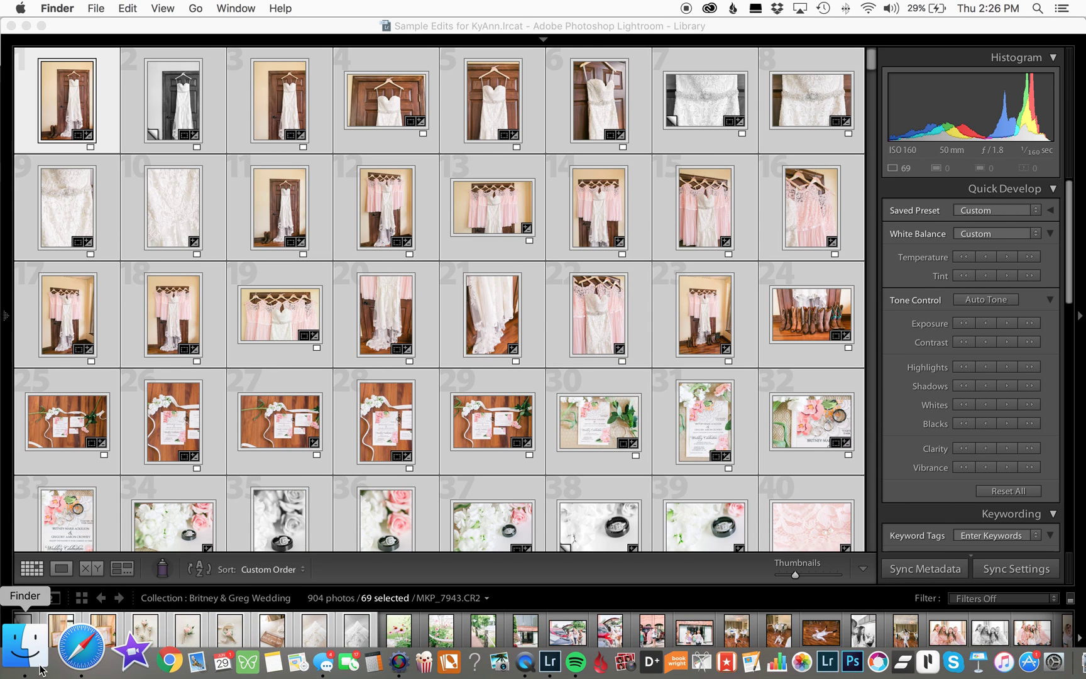
scroll(331, 473, down, 10)
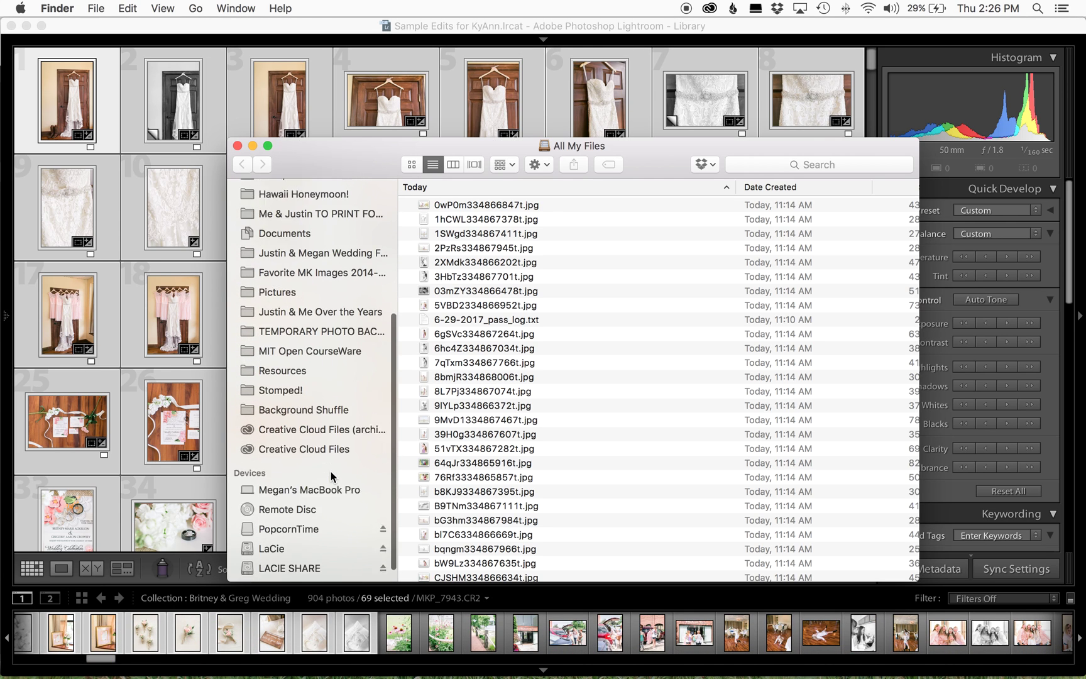
click(299, 527)
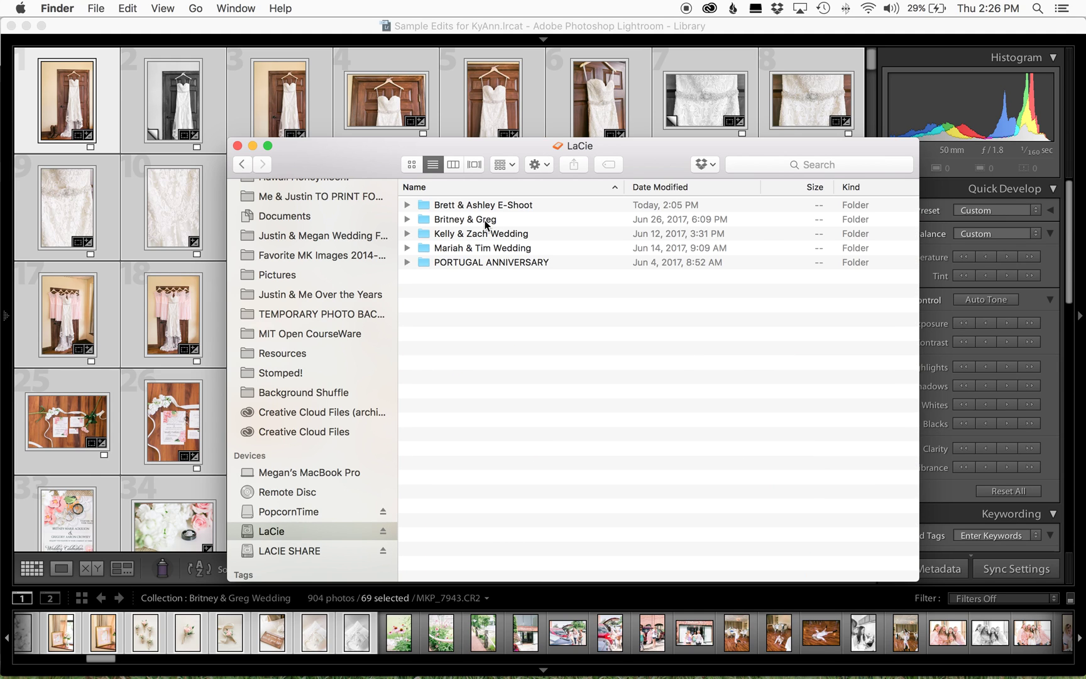
double_click(485, 220)
double_click(445, 202)
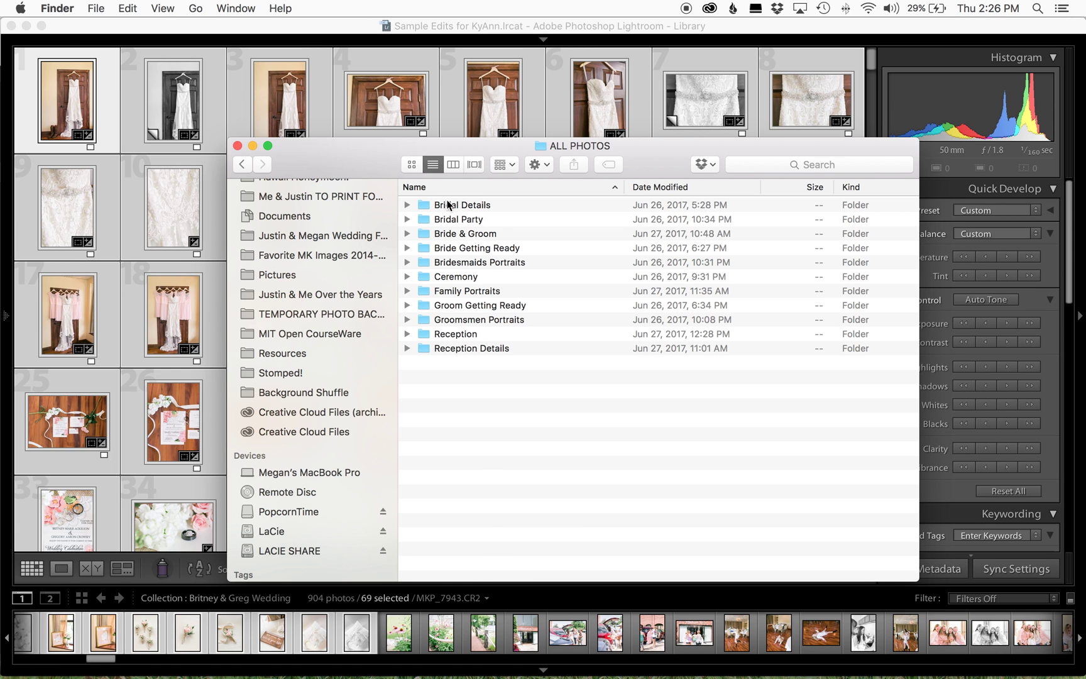
double_click(449, 205)
Check the exported files numbered up to 69, then return to Lightroom
scroll(553, 368, down, 10)
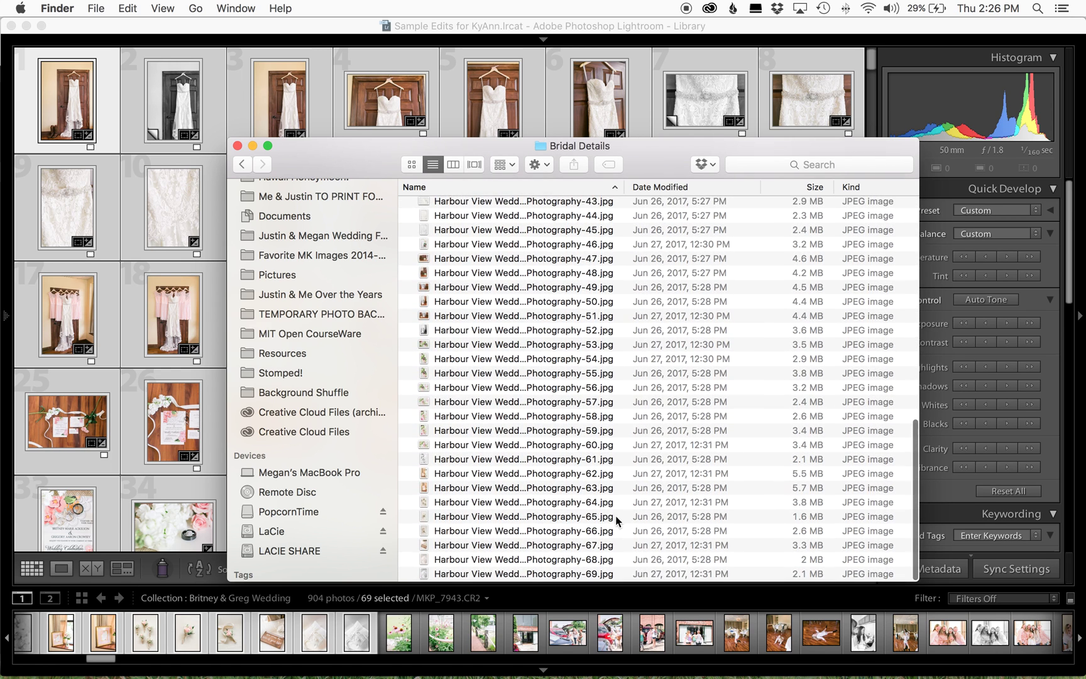
scroll(625, 556, up, 10)
scroll(625, 555, down, 10)
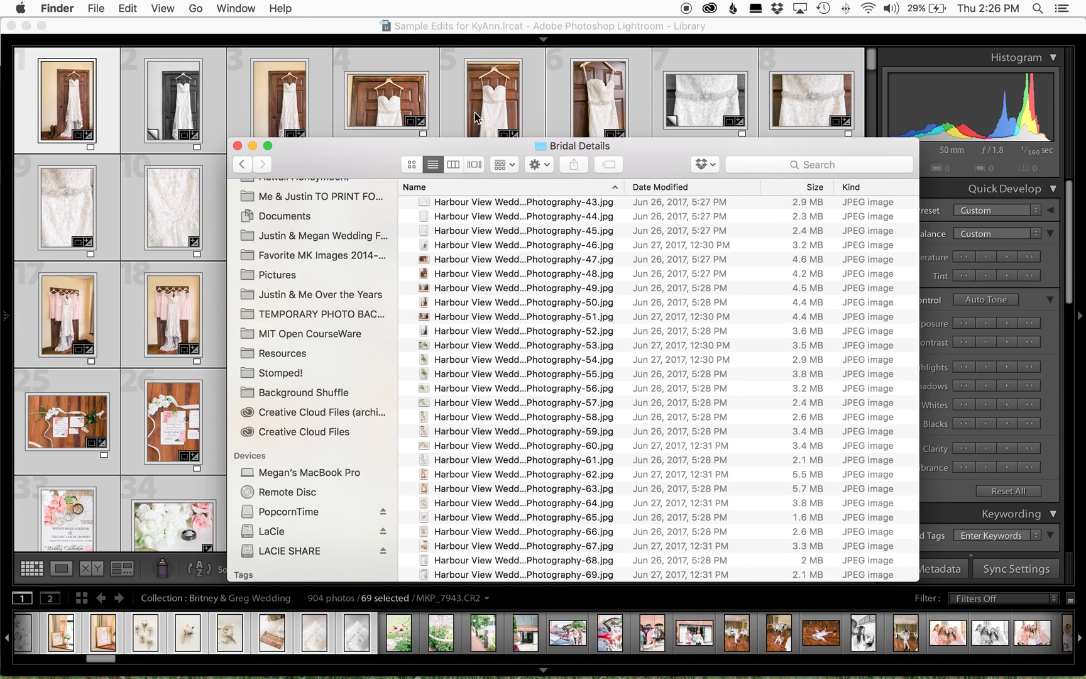
click(460, 30)
Select the 87 photos from photo 70 through the last groom photo
click(420, 628)
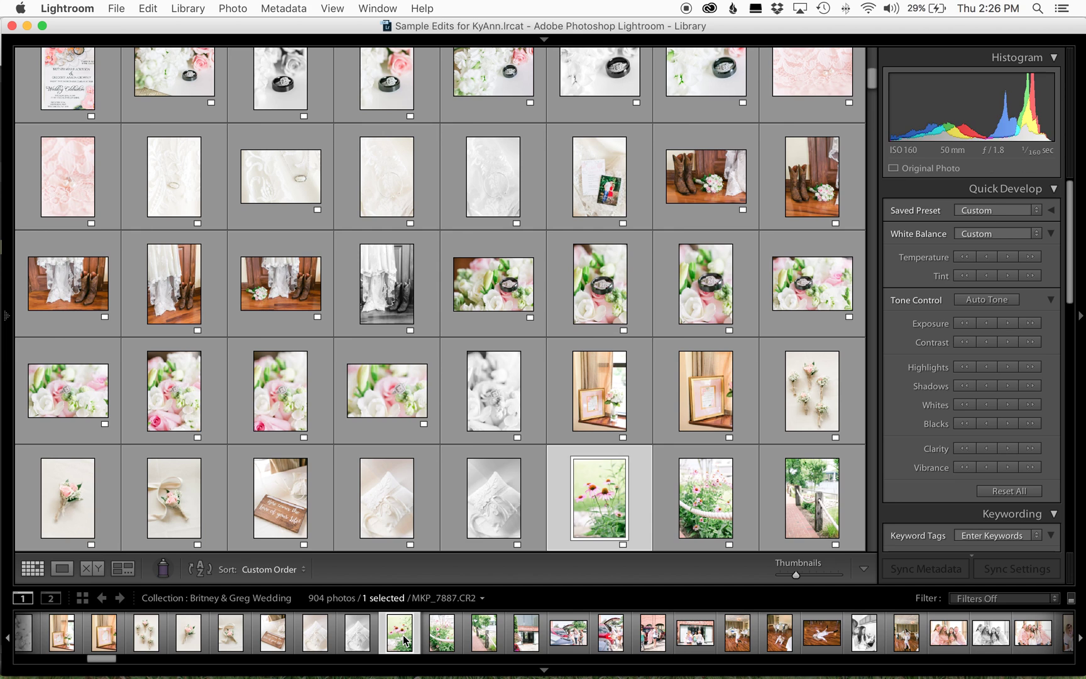
scroll(596, 638, right, 10)
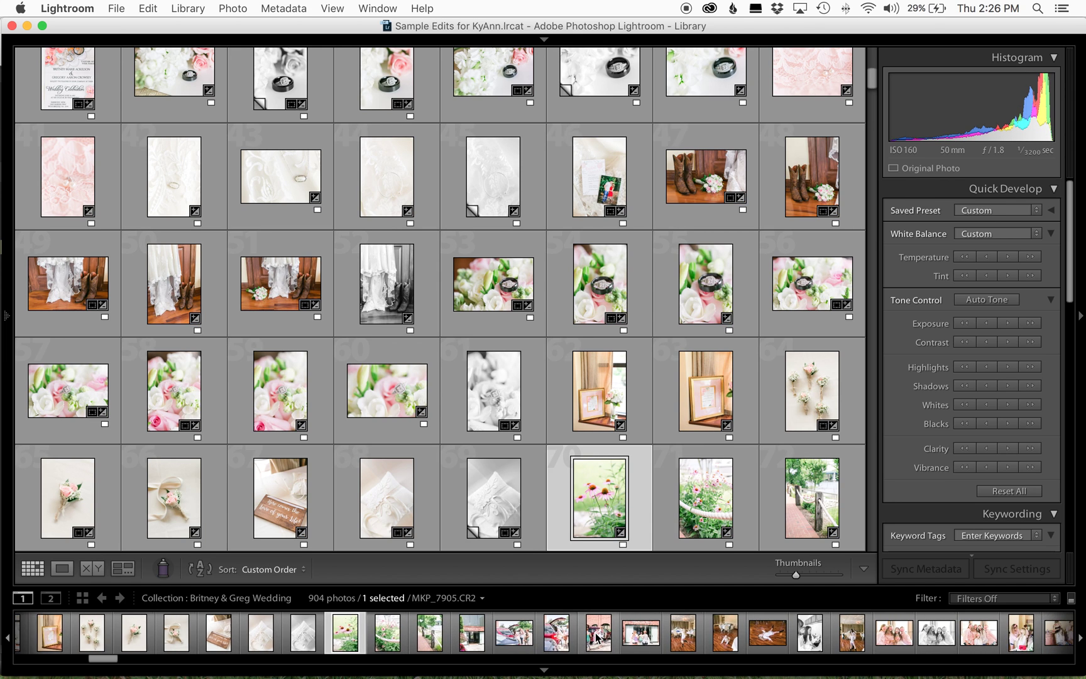
scroll(761, 640, right, 20)
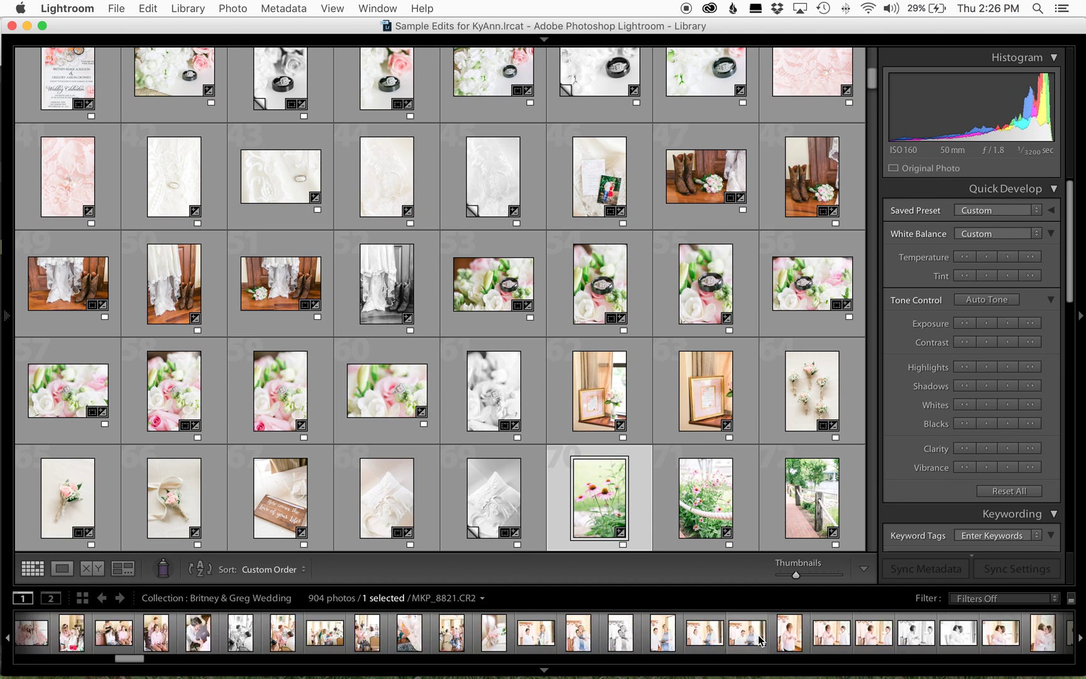
scroll(759, 636, right, 8)
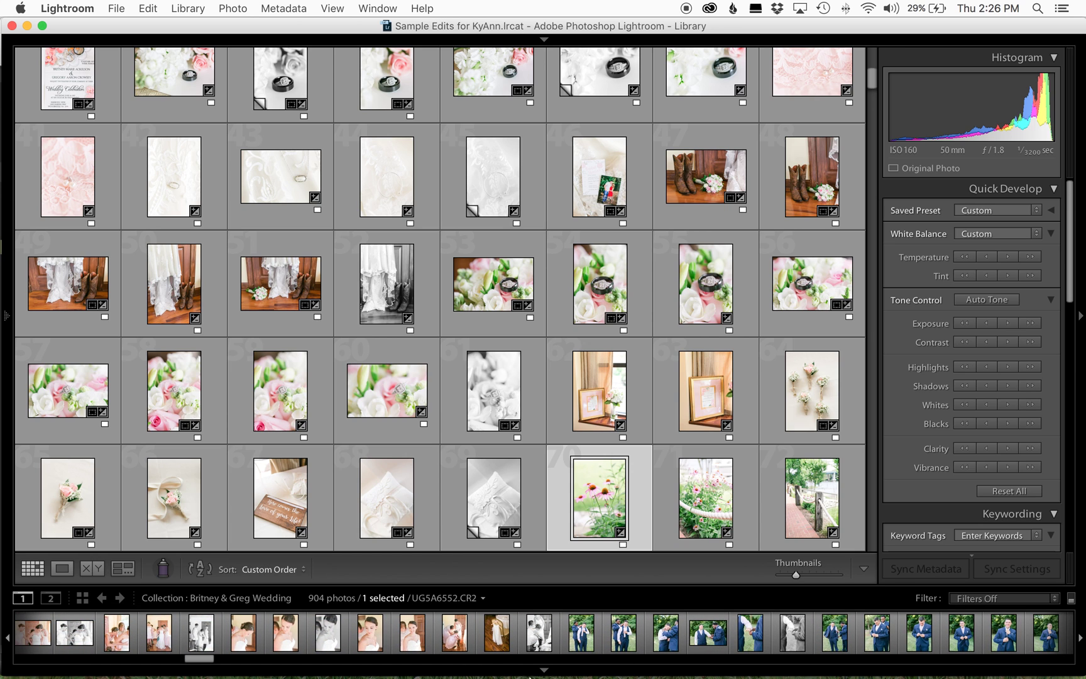
shift+click(489, 643)
Open the export settings, set Start Number to 70, edit the subfolder name, then cancel
click(116, 8)
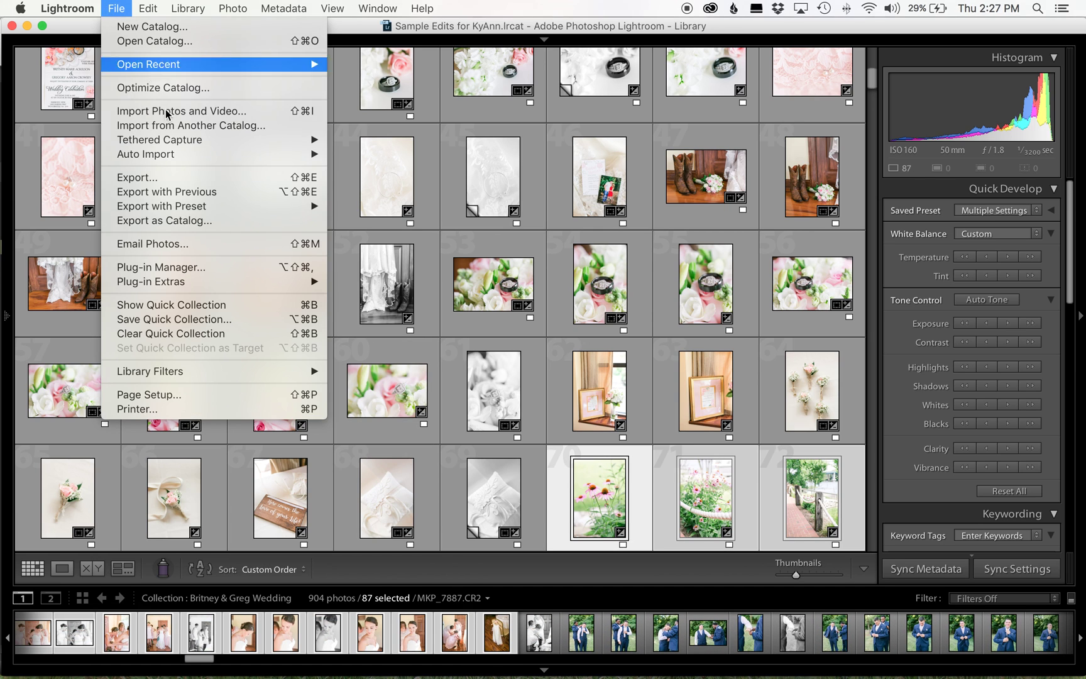
click(137, 177)
click(786, 283)
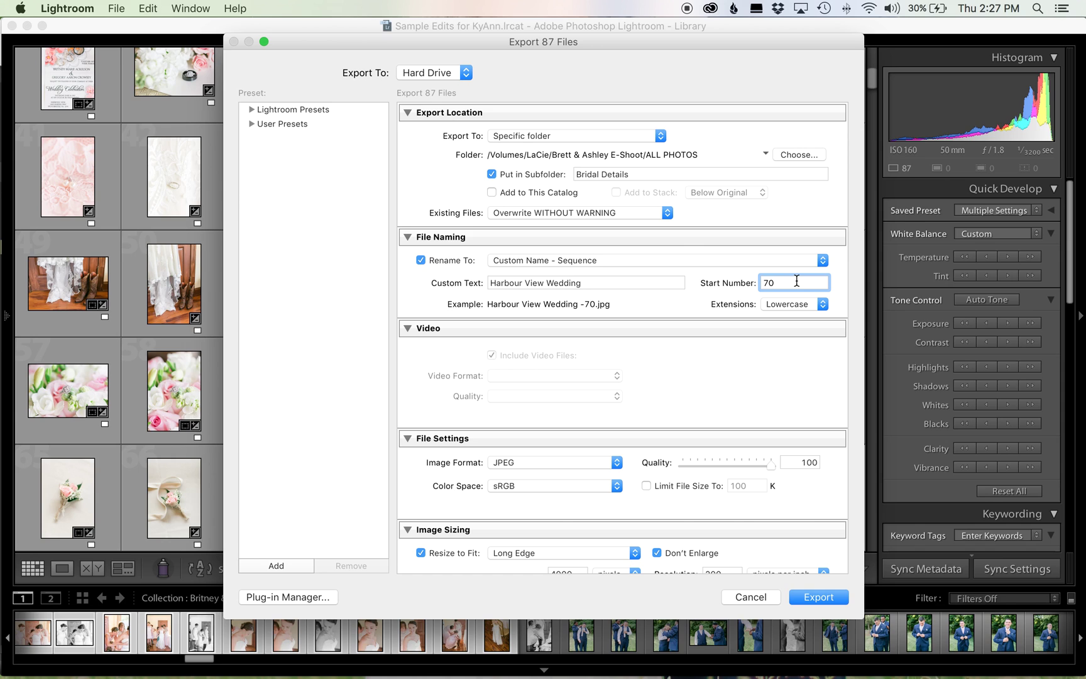
triple_click(624, 175)
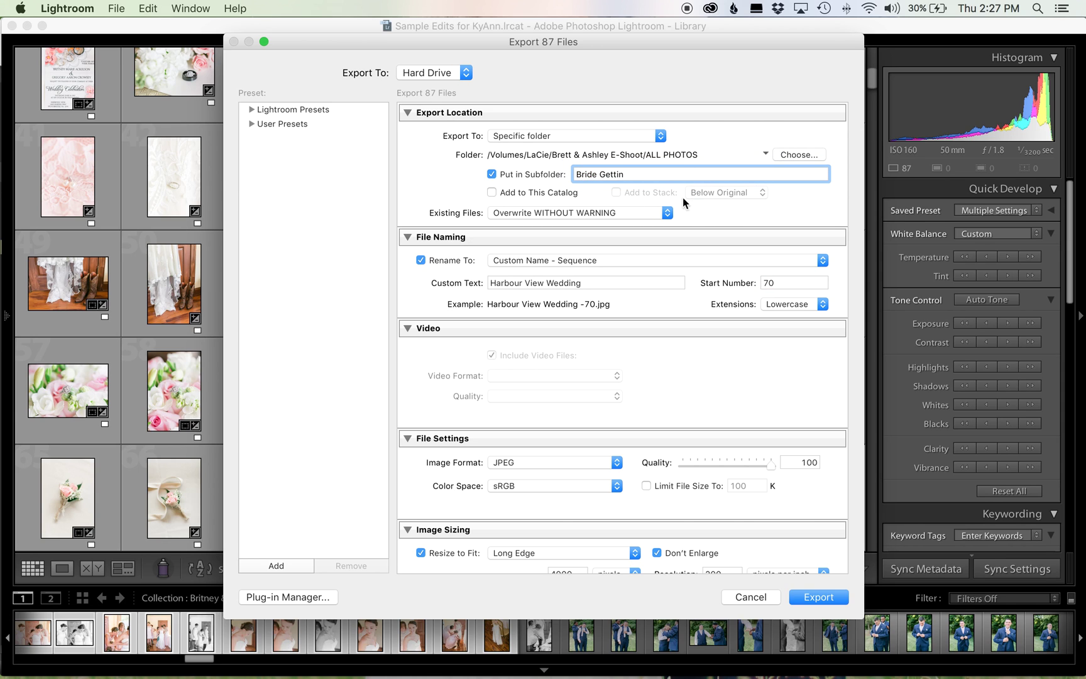
click(779, 601)
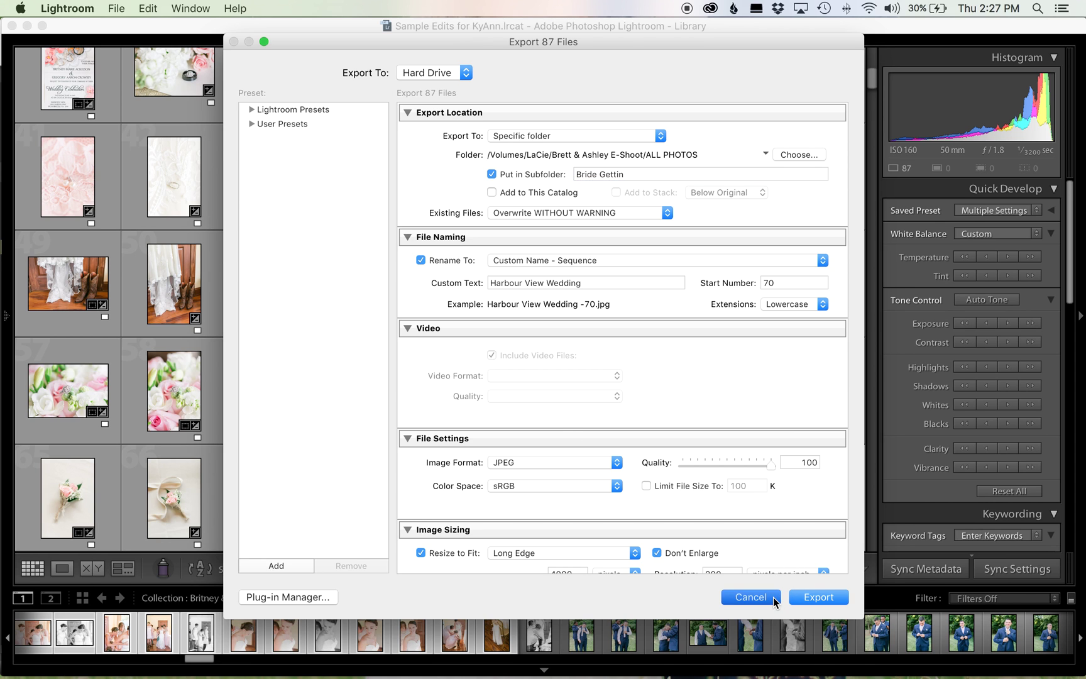
Switch to PASS, dismiss the welcome screen, and open the Britney & Greg event from All Events
click(875, 668)
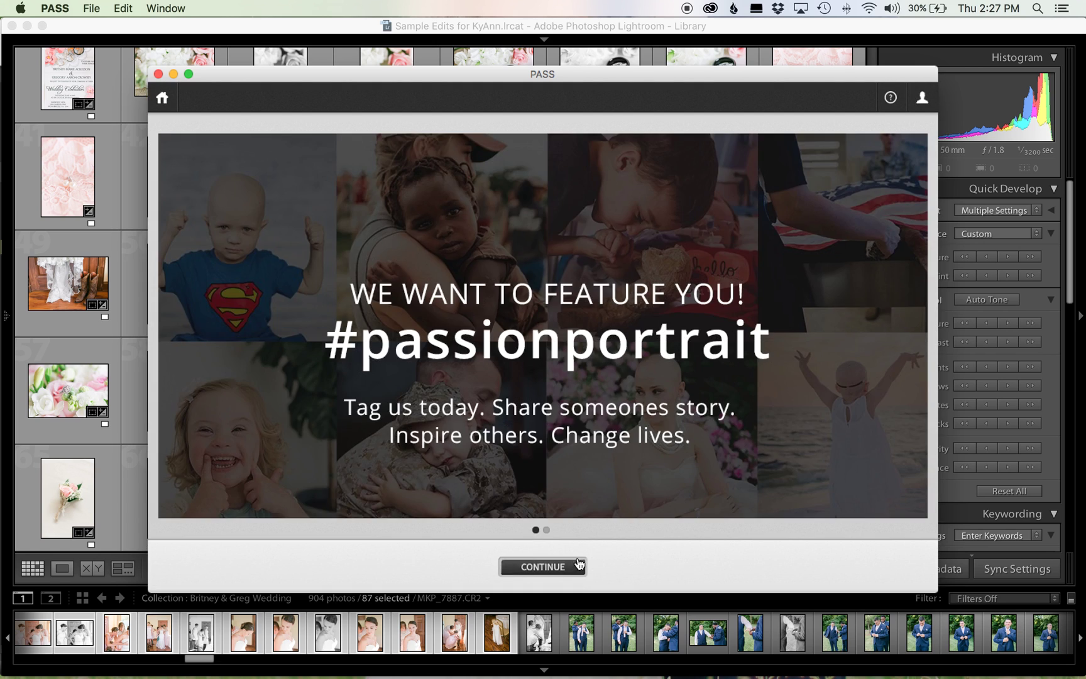
click(561, 566)
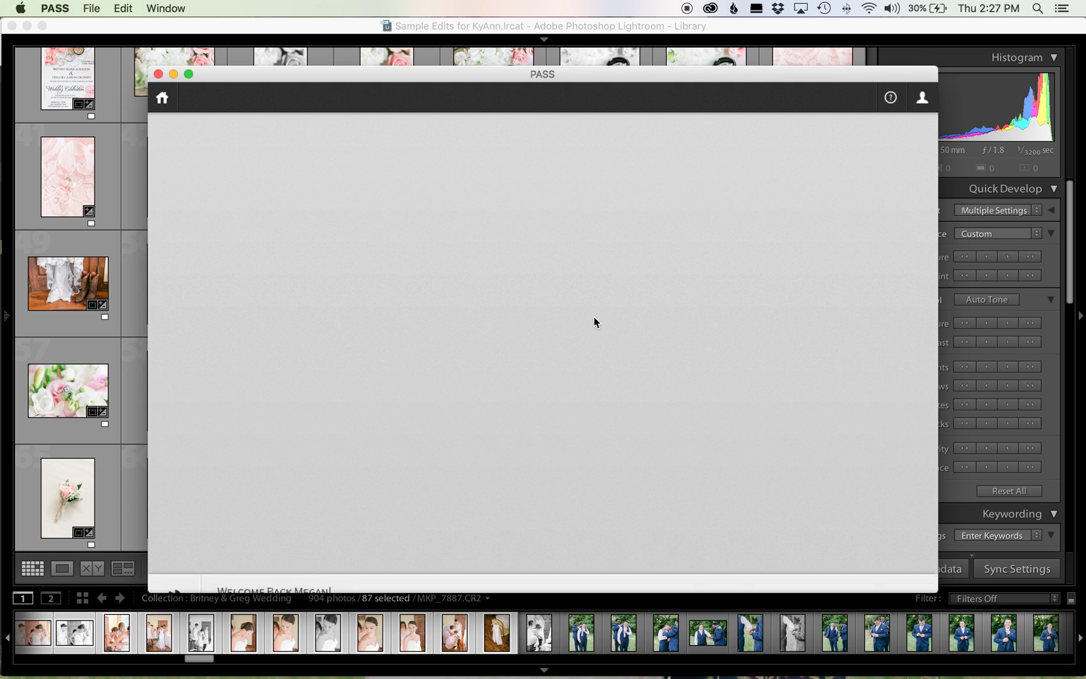
click(863, 302)
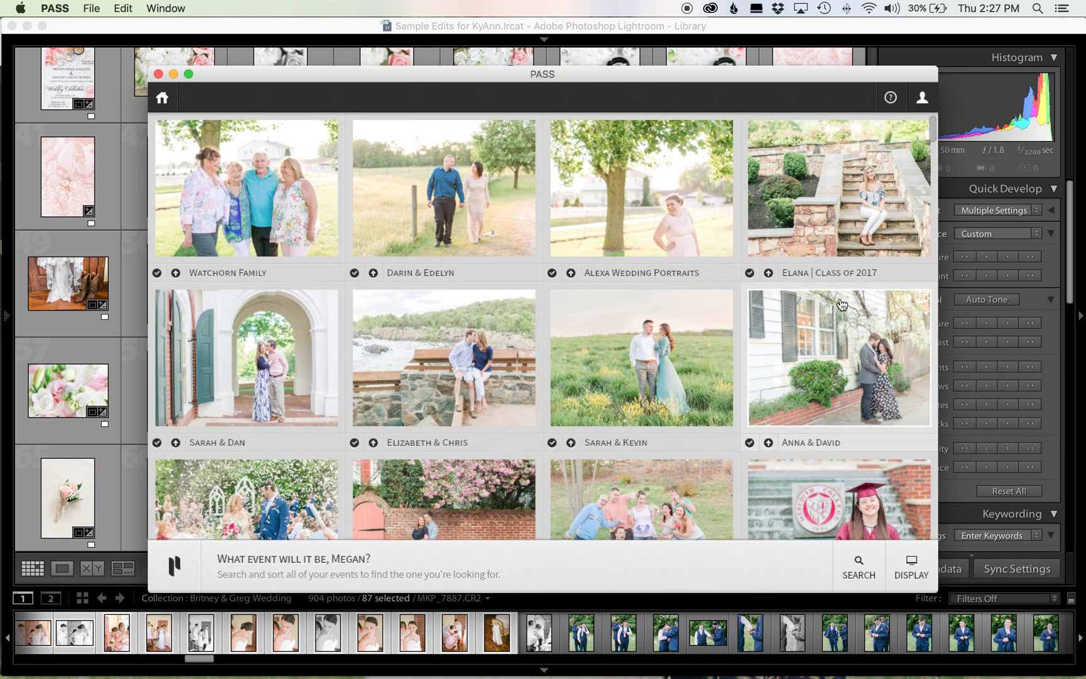
scroll(750, 386, down, 4)
scroll(750, 386, down, 5)
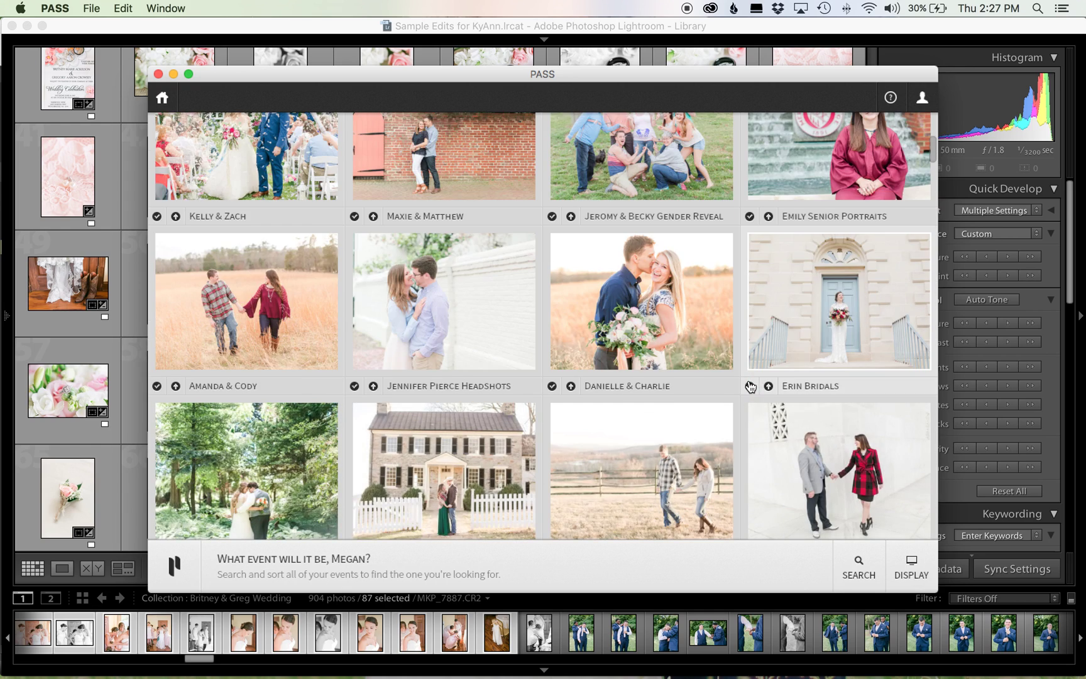
scroll(828, 358, down, 7)
scroll(828, 359, up, 7)
scroll(829, 358, down, 7)
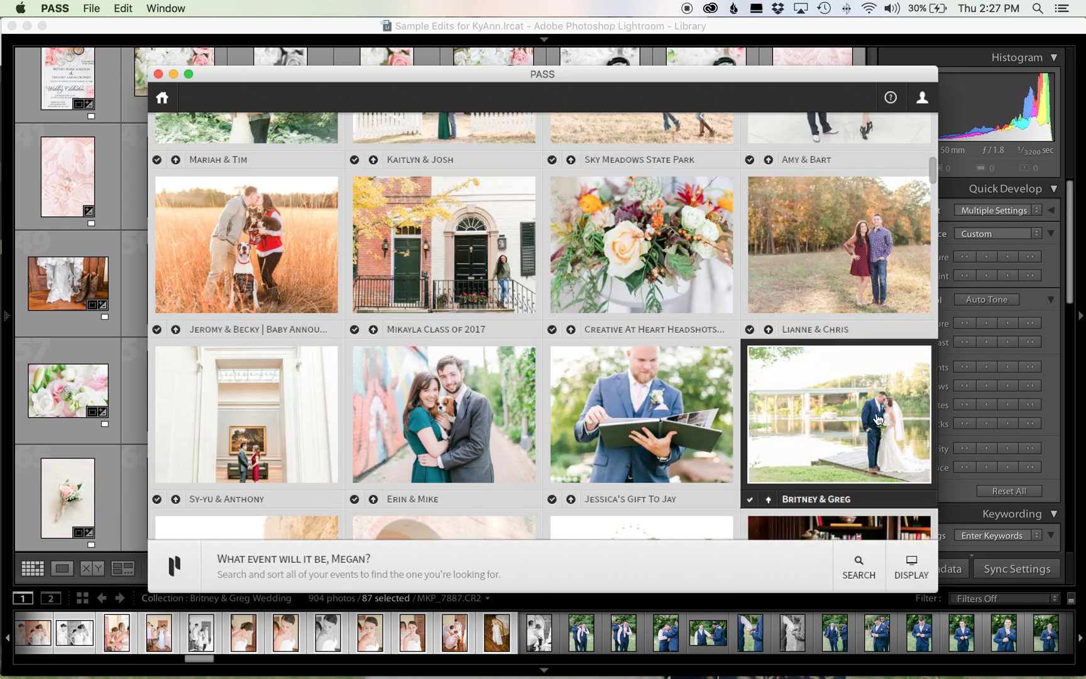
click(878, 417)
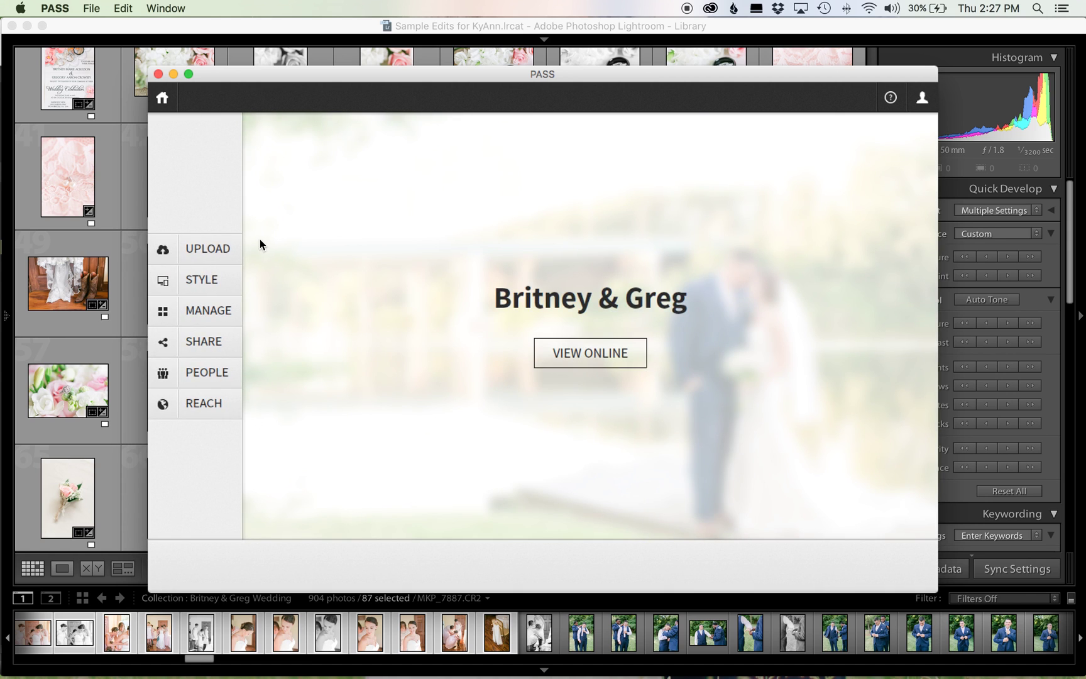
Open the event's MANAGE view and expand its Collections list
click(213, 311)
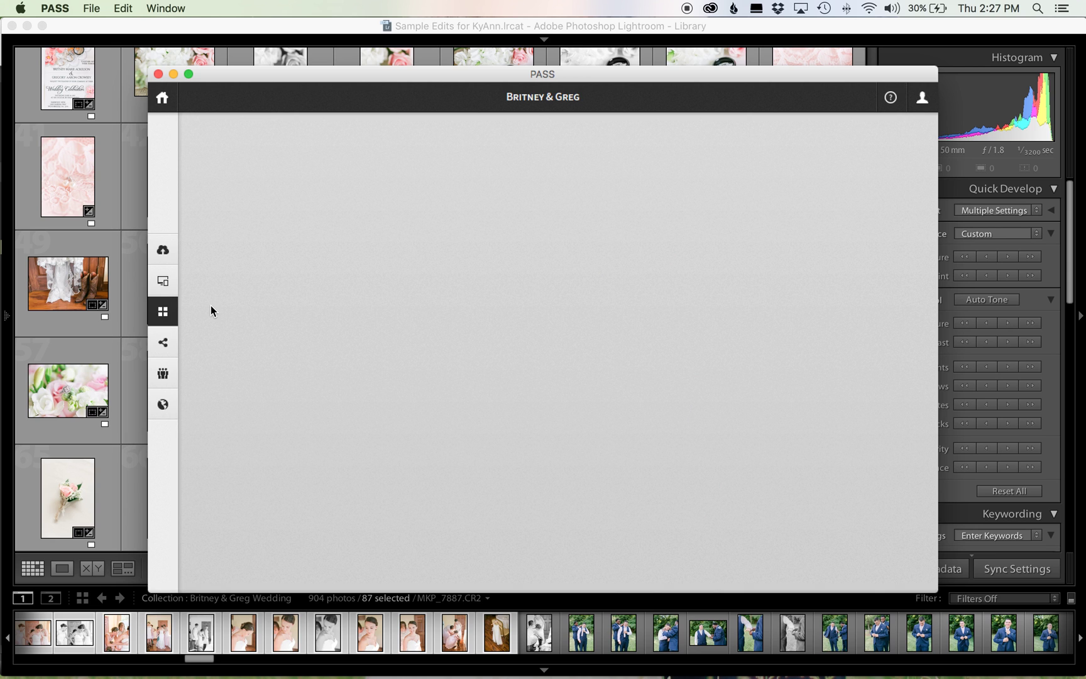
click(212, 278)
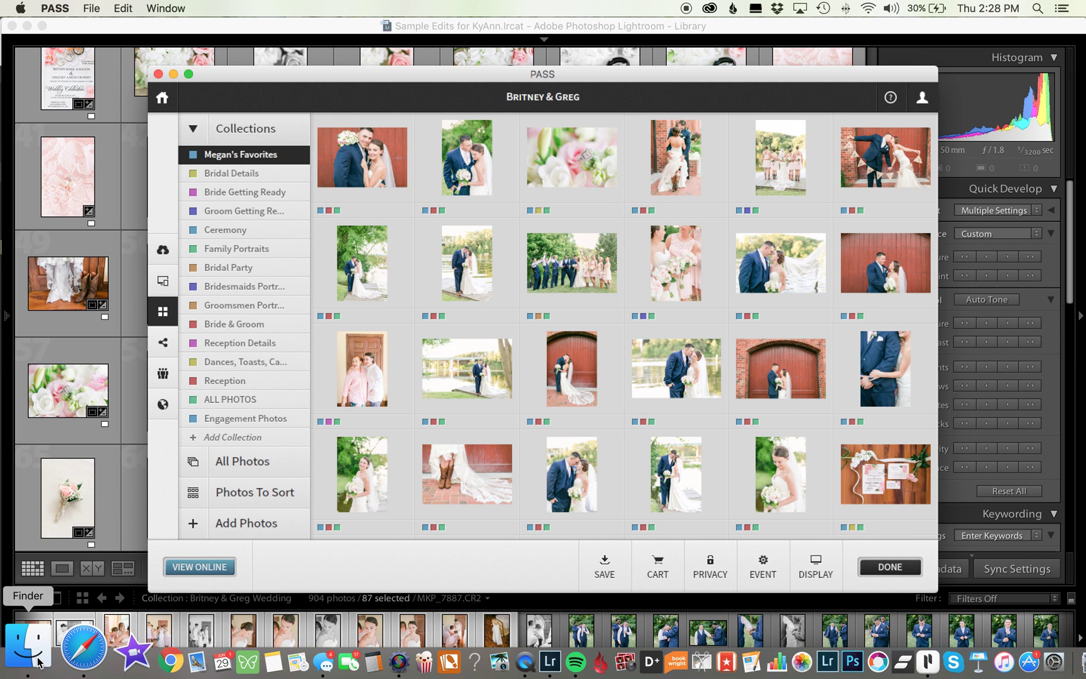
click(26, 644)
Switch Finder to thumbnails, step back up to the Britney & Greg folder, and return to PASS
scroll(546, 301, up, 10)
click(412, 166)
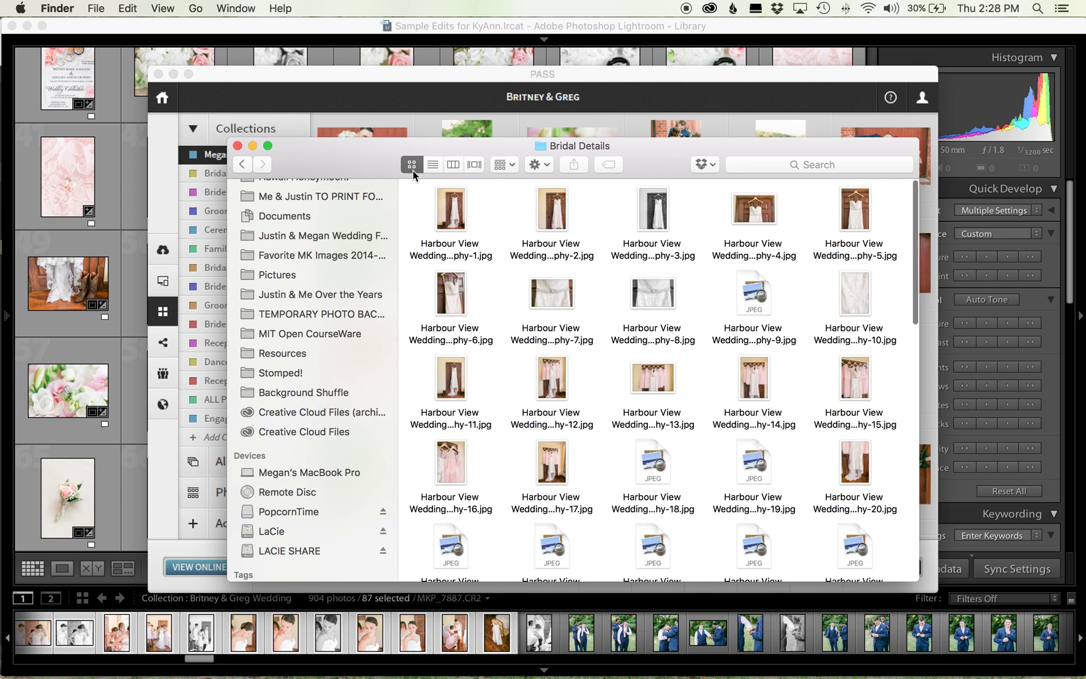
click(242, 164)
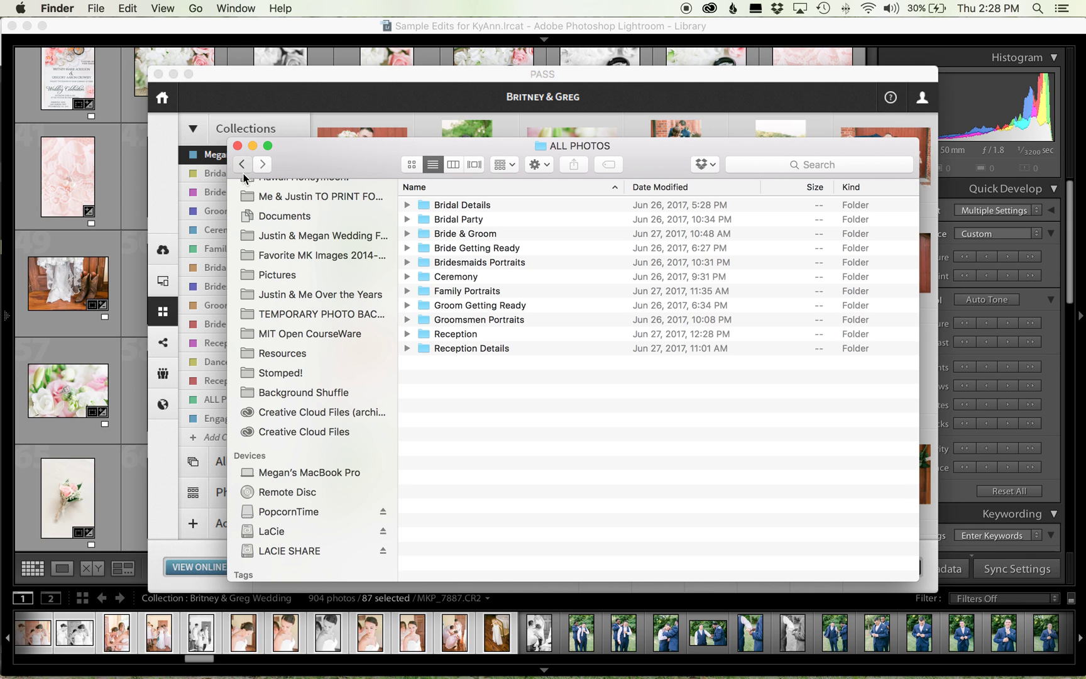
click(242, 165)
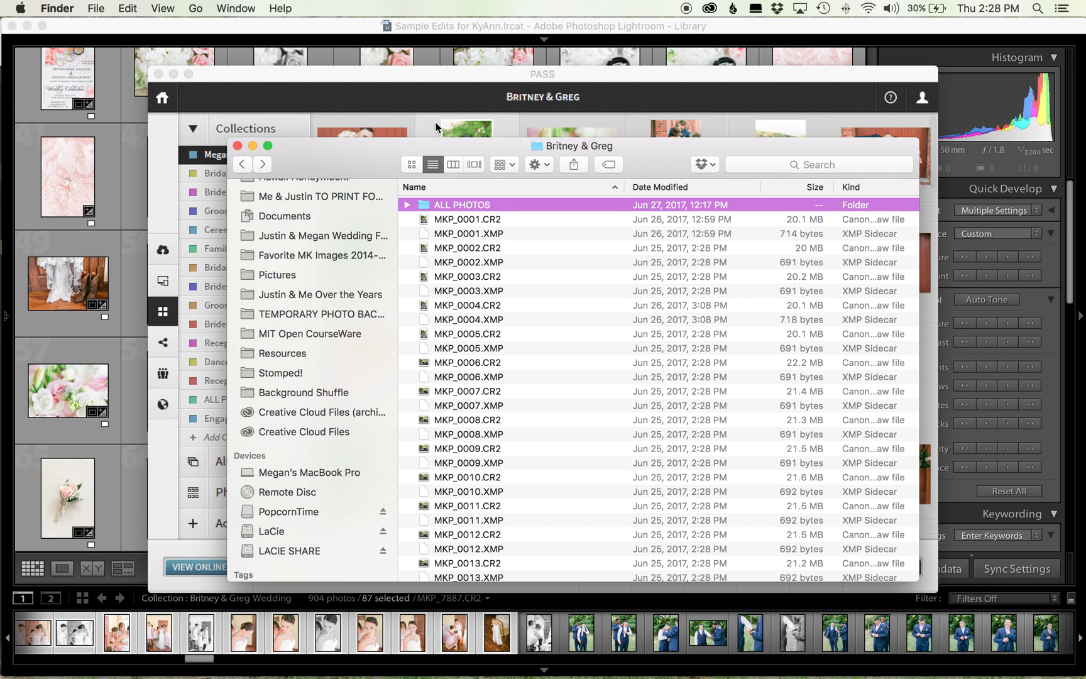
click(430, 69)
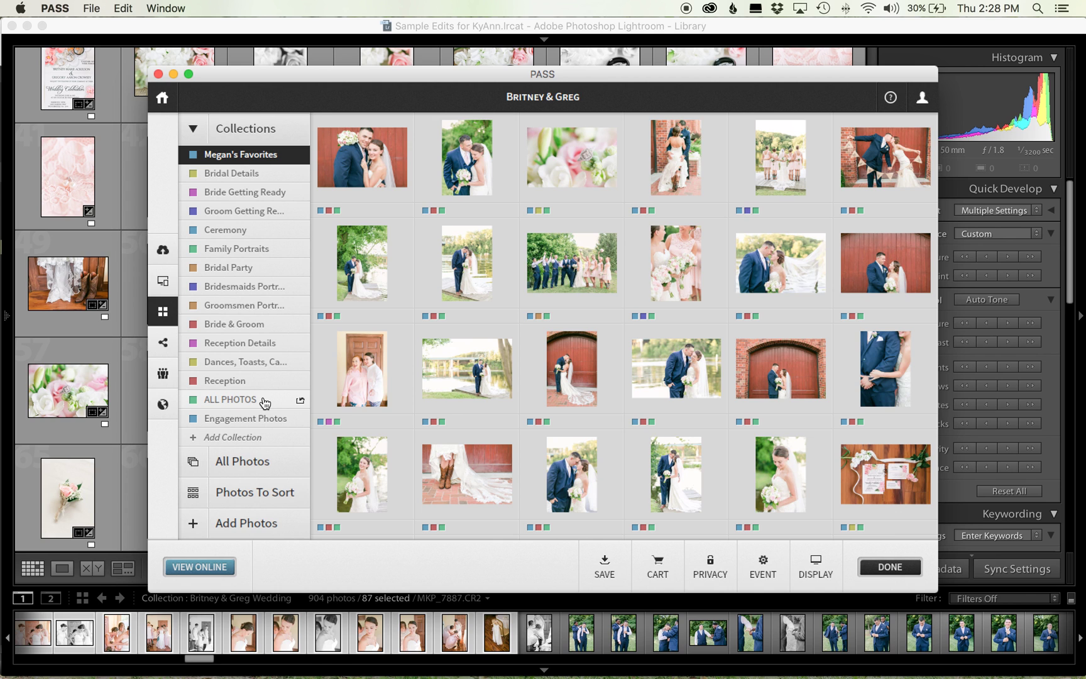
Sort the ALL PHOTOS collection by file name
click(243, 402)
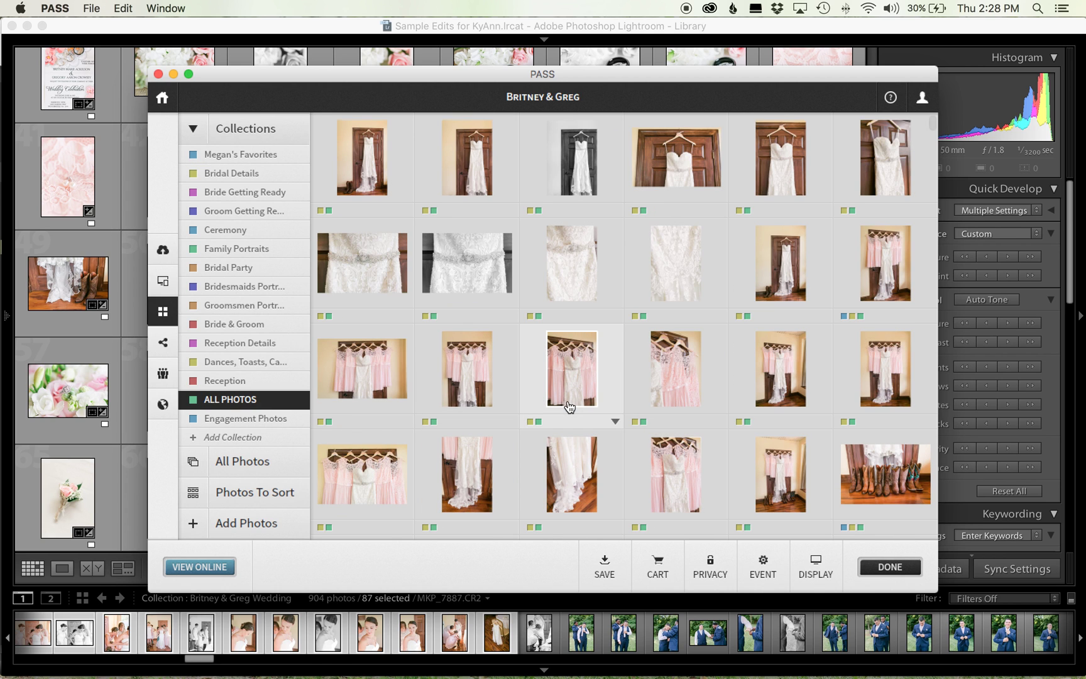
scroll(718, 320, down, 15)
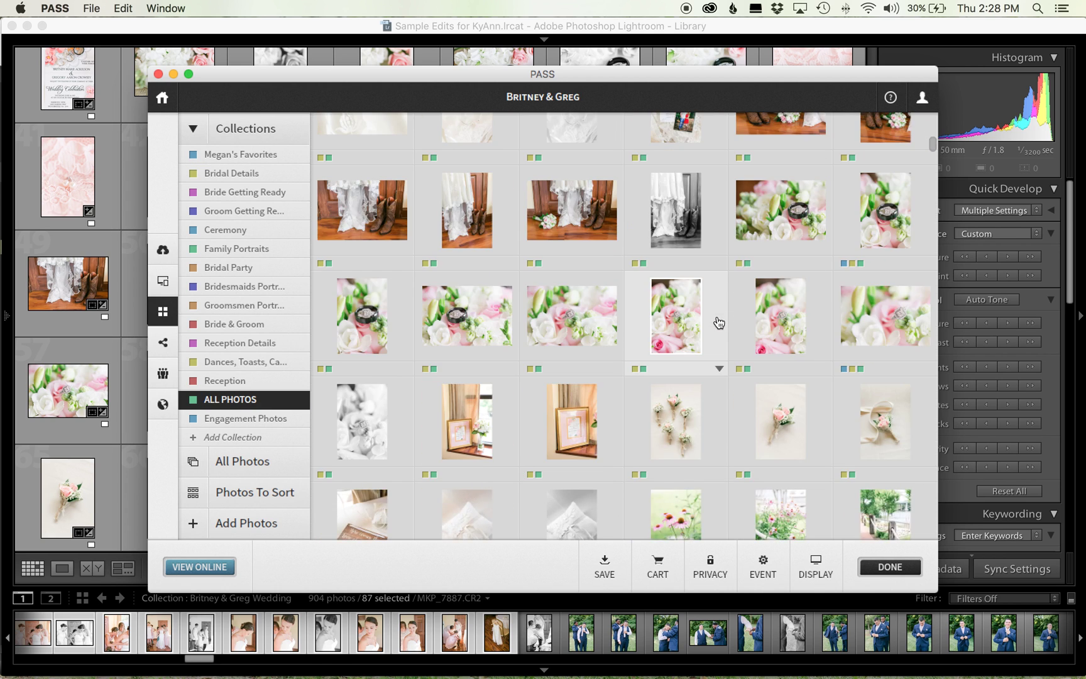
right_click(281, 405)
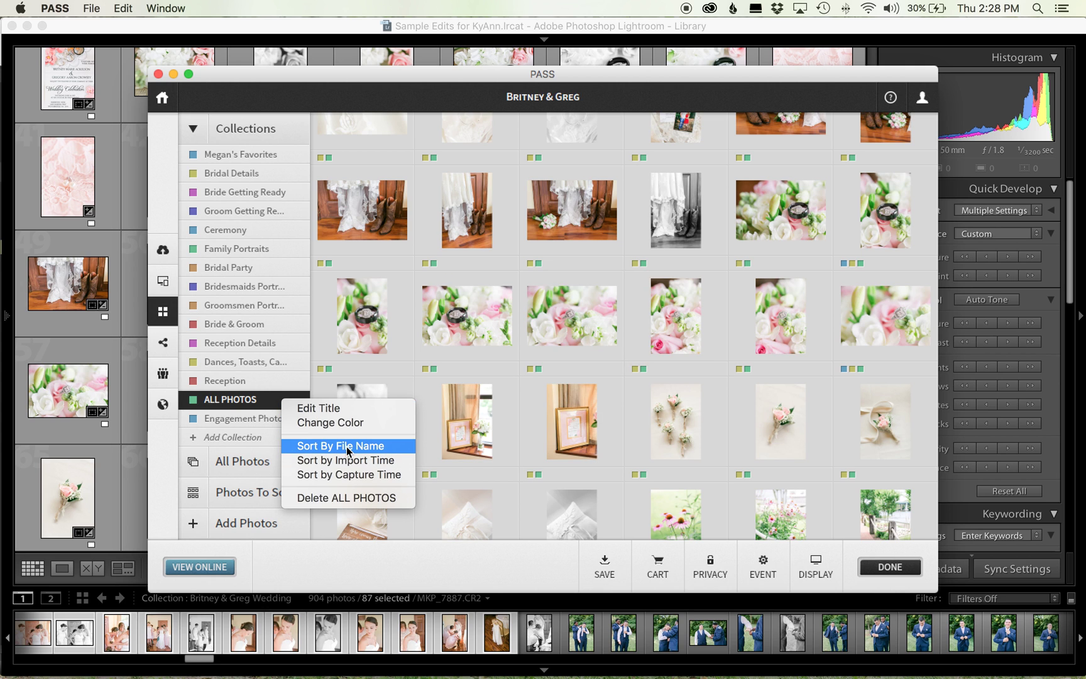
click(411, 450)
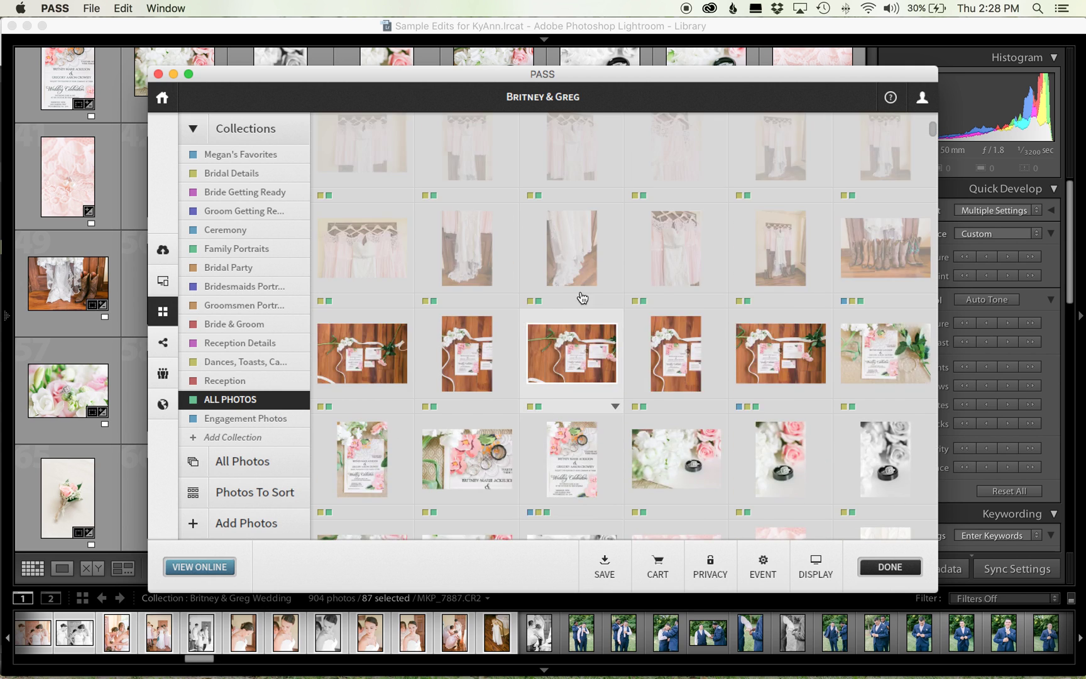
Check the Bridal Details, Bride Getting Ready and Groom Getting Ready collections, then return to ALL PHOTOS and select its first photo
click(266, 174)
click(264, 192)
click(260, 211)
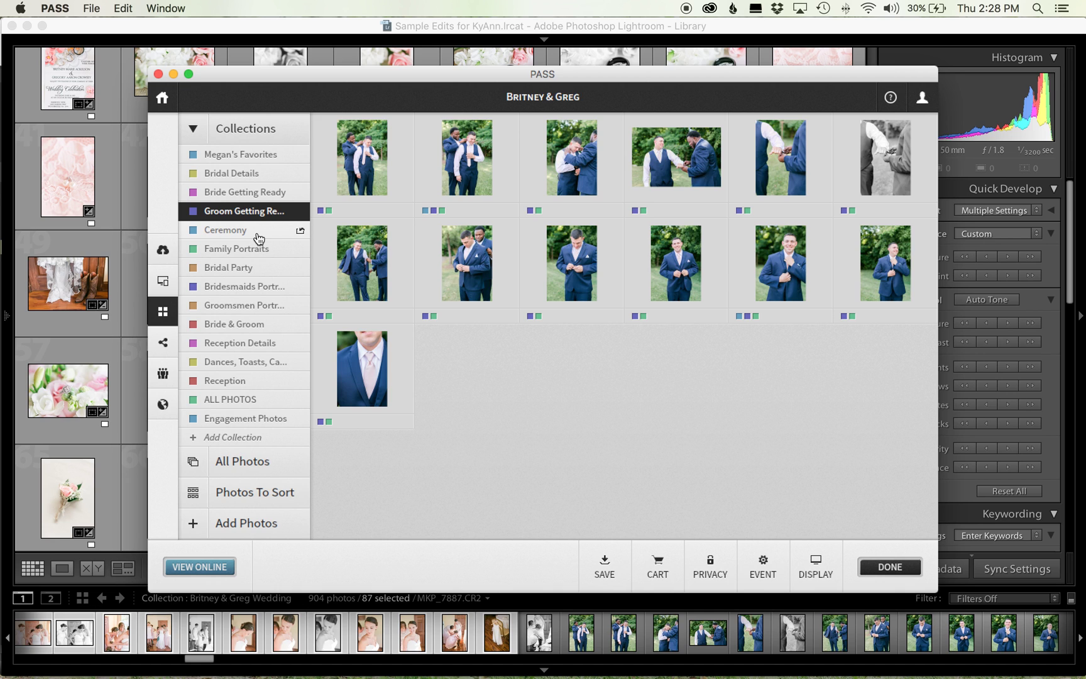
click(260, 398)
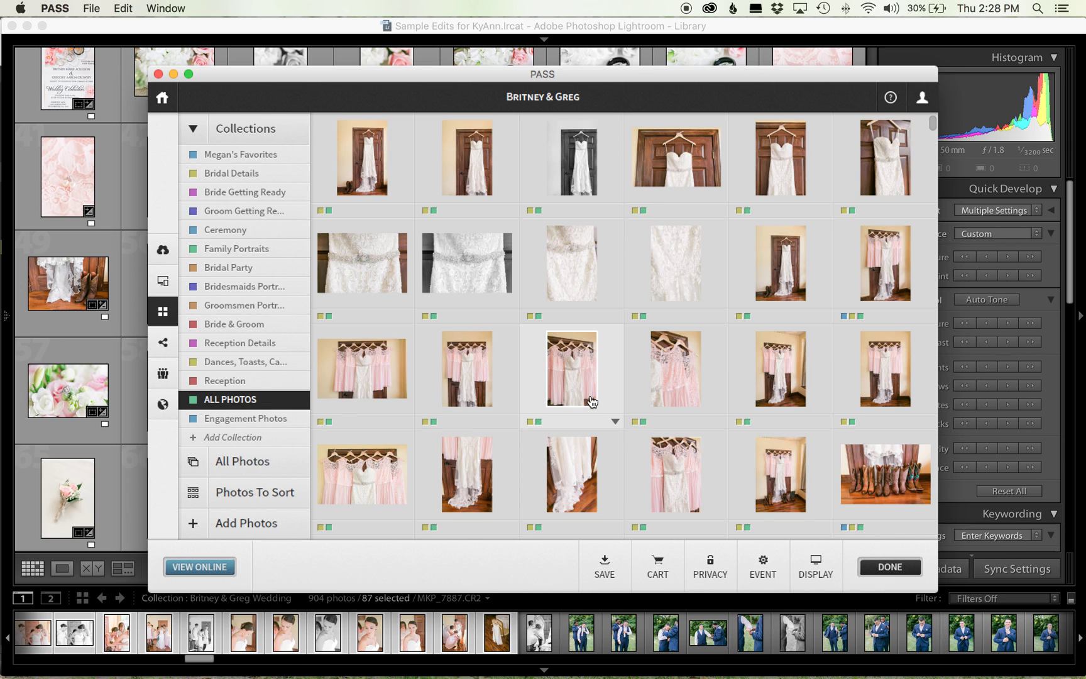
click(398, 180)
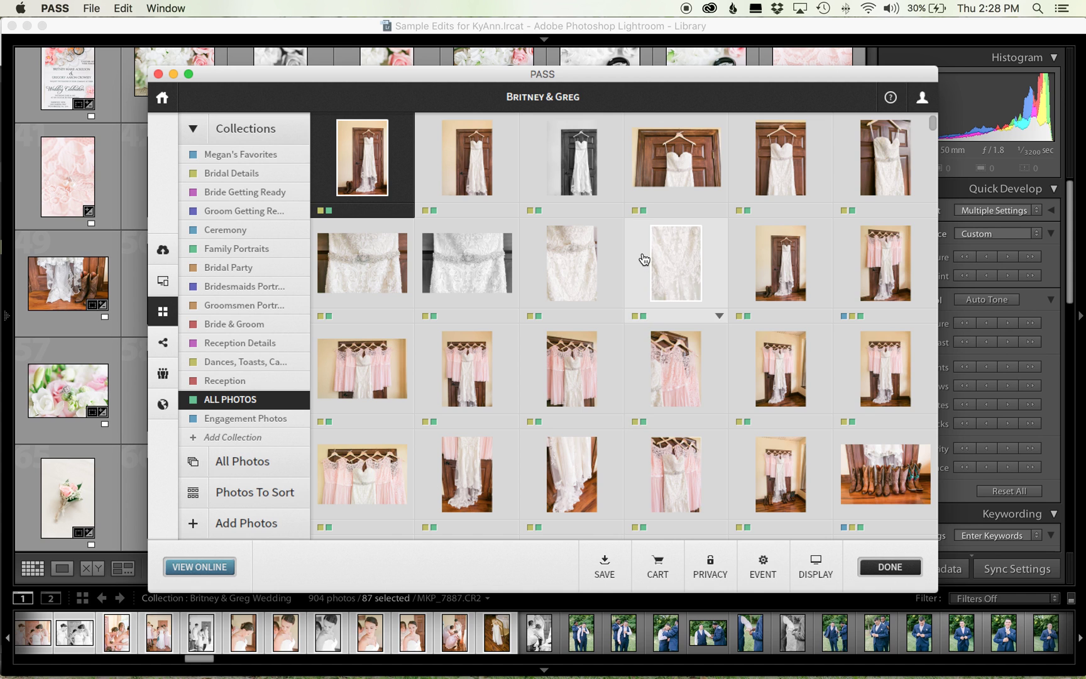
Re-sort the ALL PHOTOS collection by capture time
scroll(642, 255, down, 10)
scroll(535, 427, down, 10)
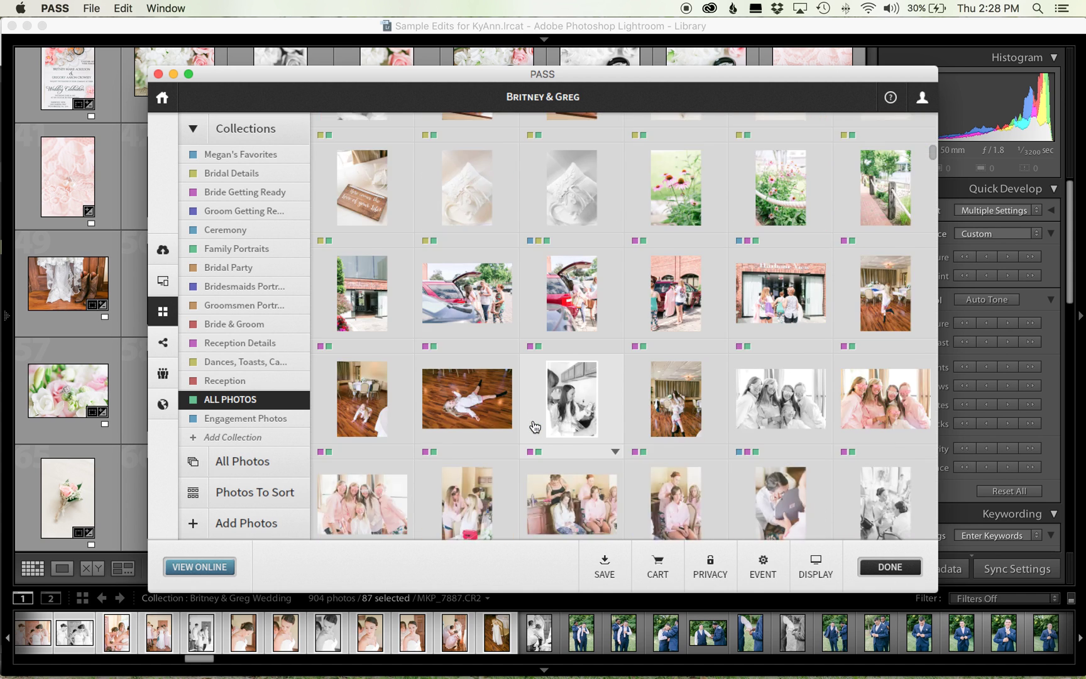
scroll(535, 427, down, 10)
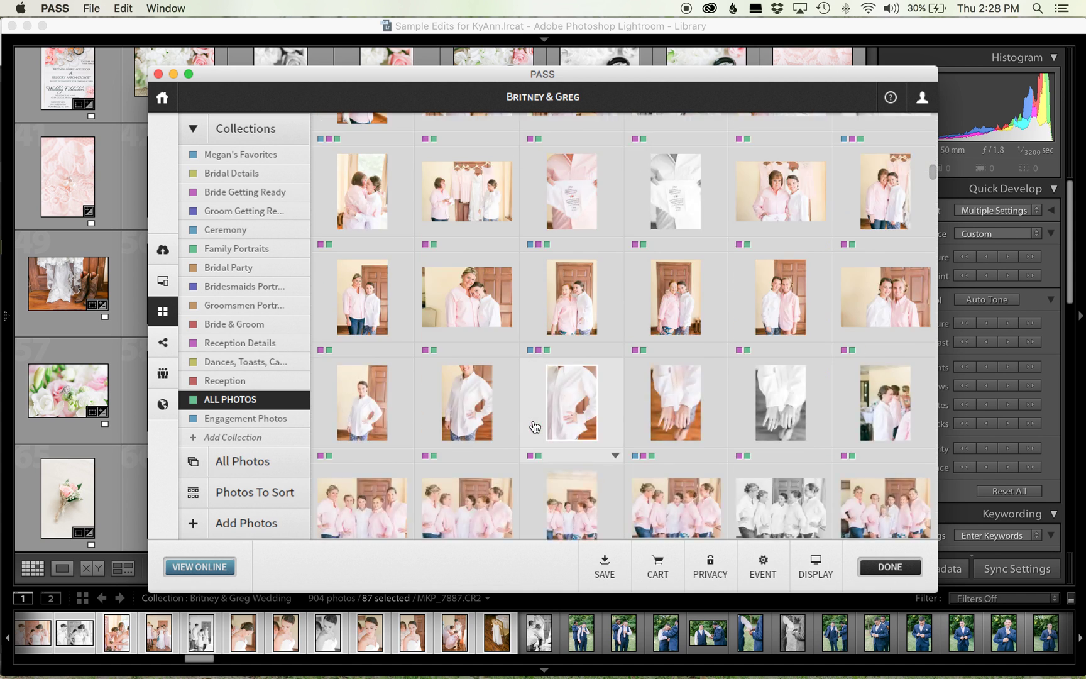
right_click(266, 402)
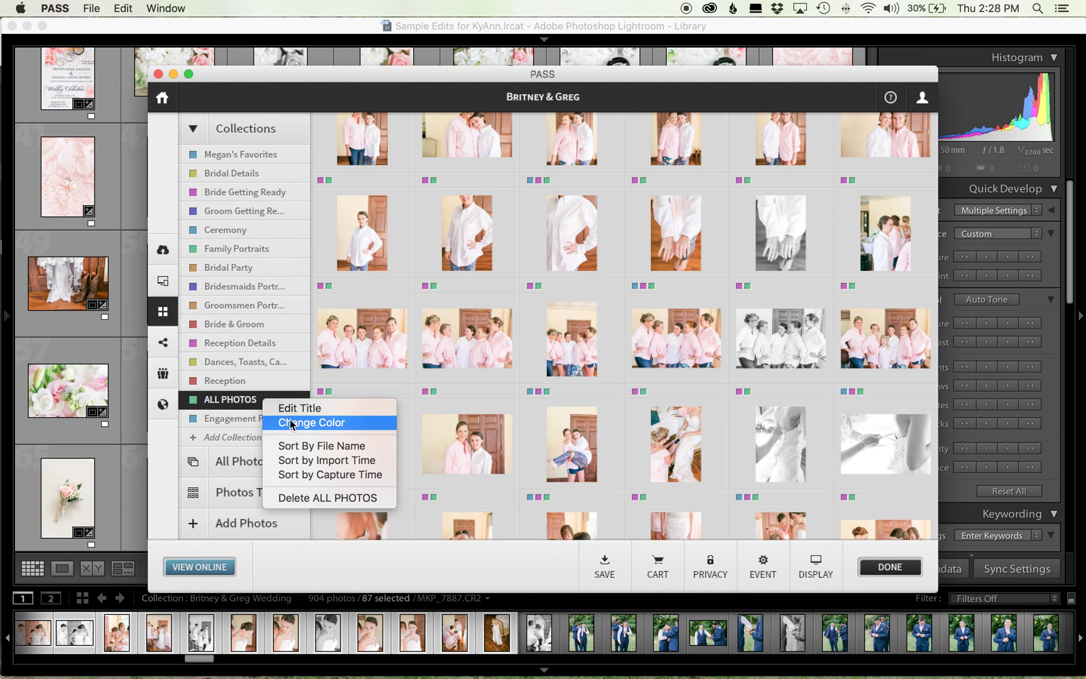
click(305, 475)
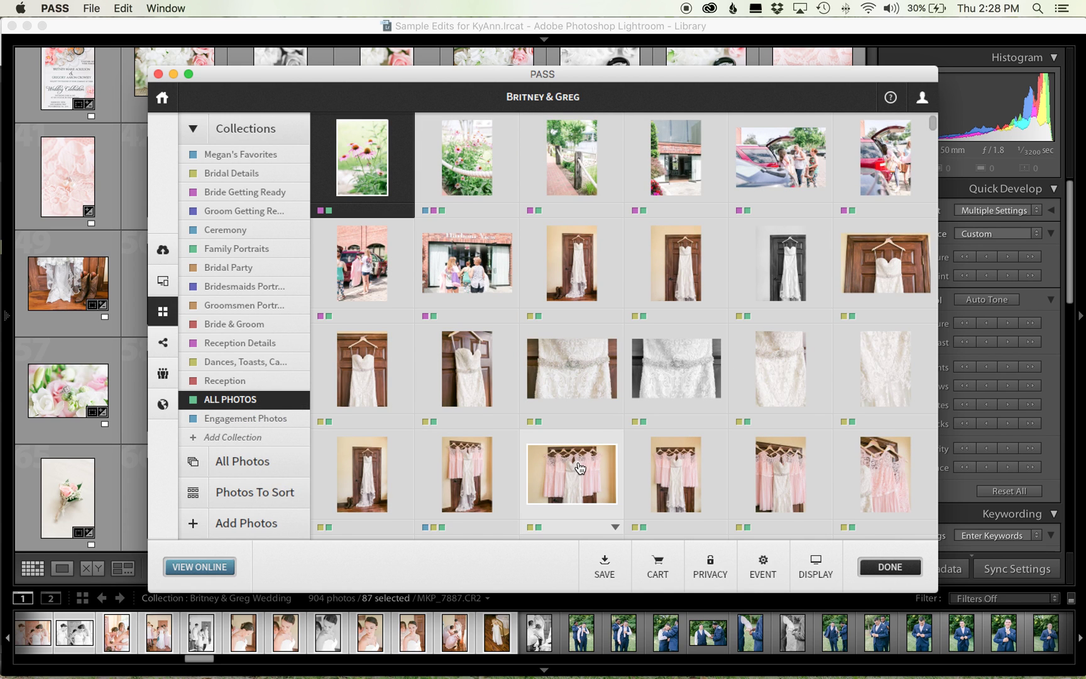
Review the capture-time order, from ceremony and reception décor to groomsmen and bride getting-ready shots
scroll(667, 347, down, 3)
scroll(667, 347, down, 3)
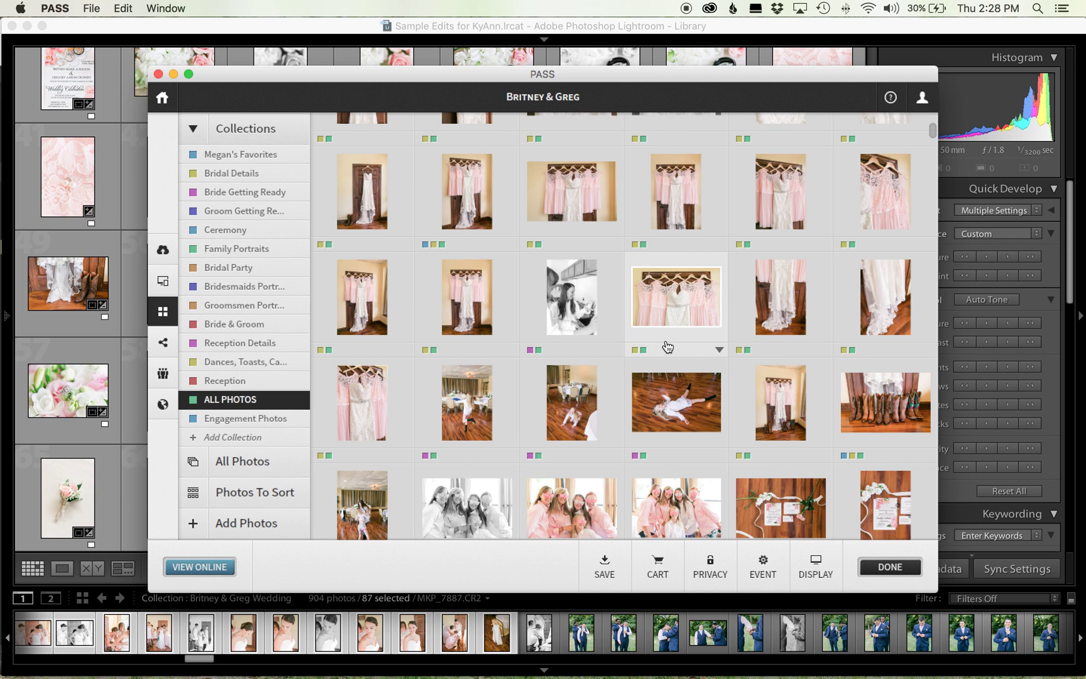
scroll(668, 347, down, 10)
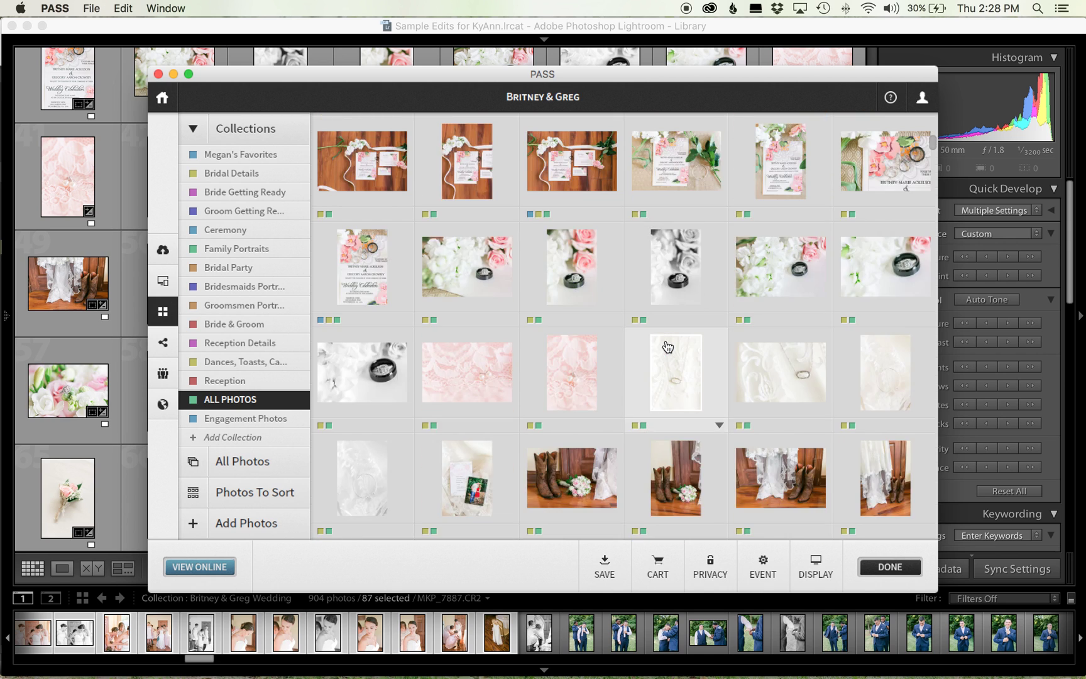
scroll(668, 347, down, 10)
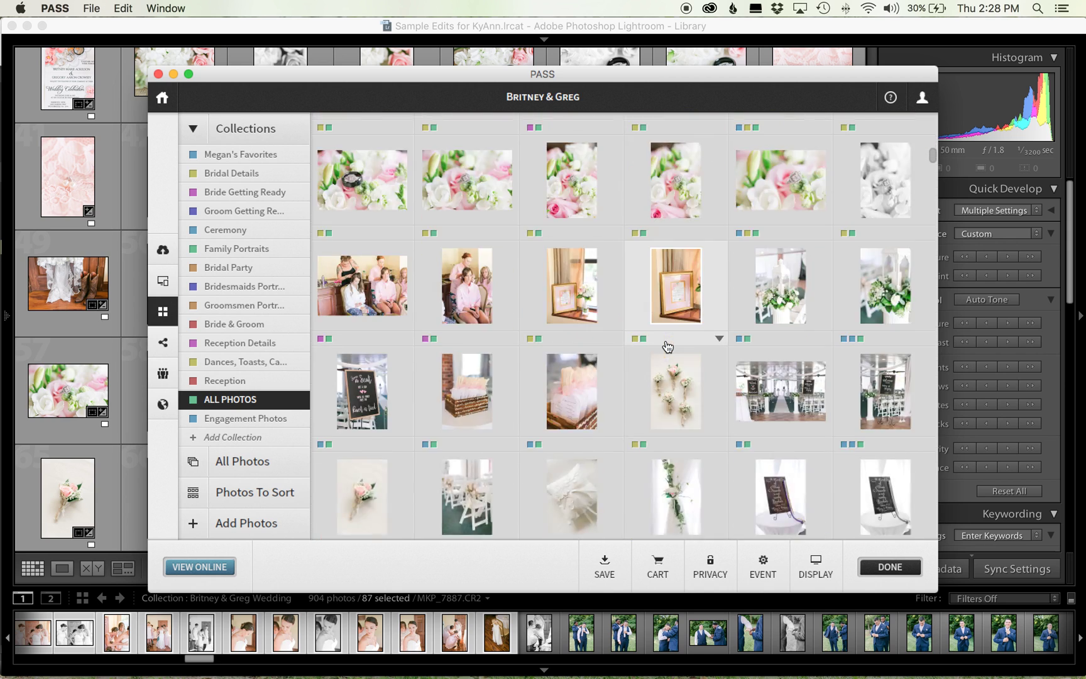
scroll(668, 347, down, 10)
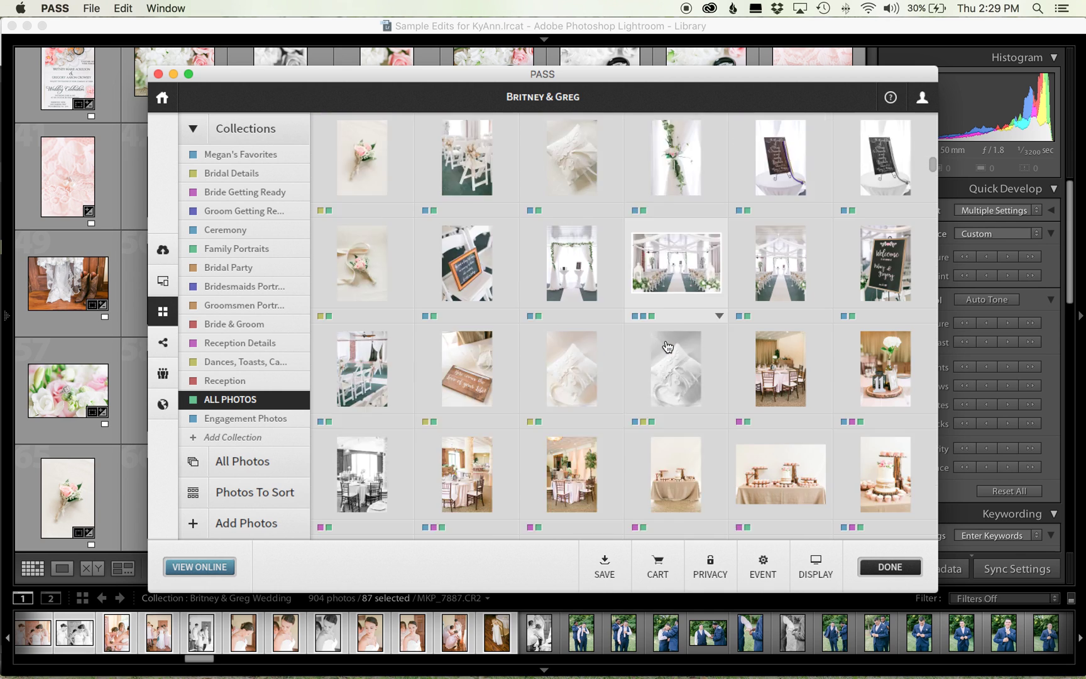
scroll(667, 347, up, 2)
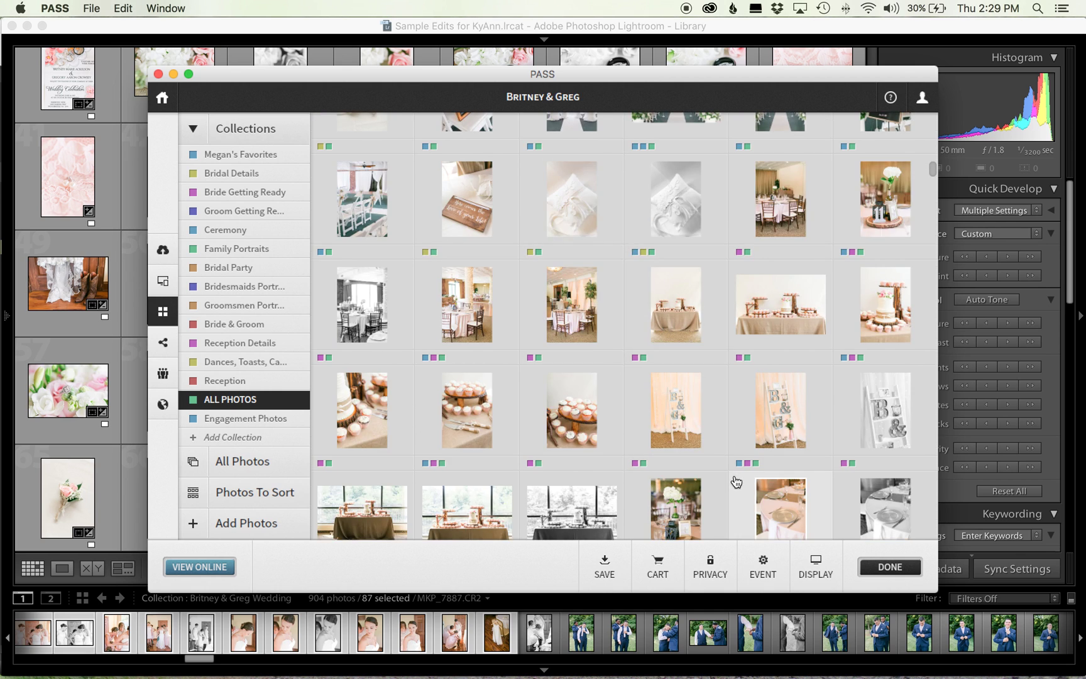
scroll(736, 482, down, 10)
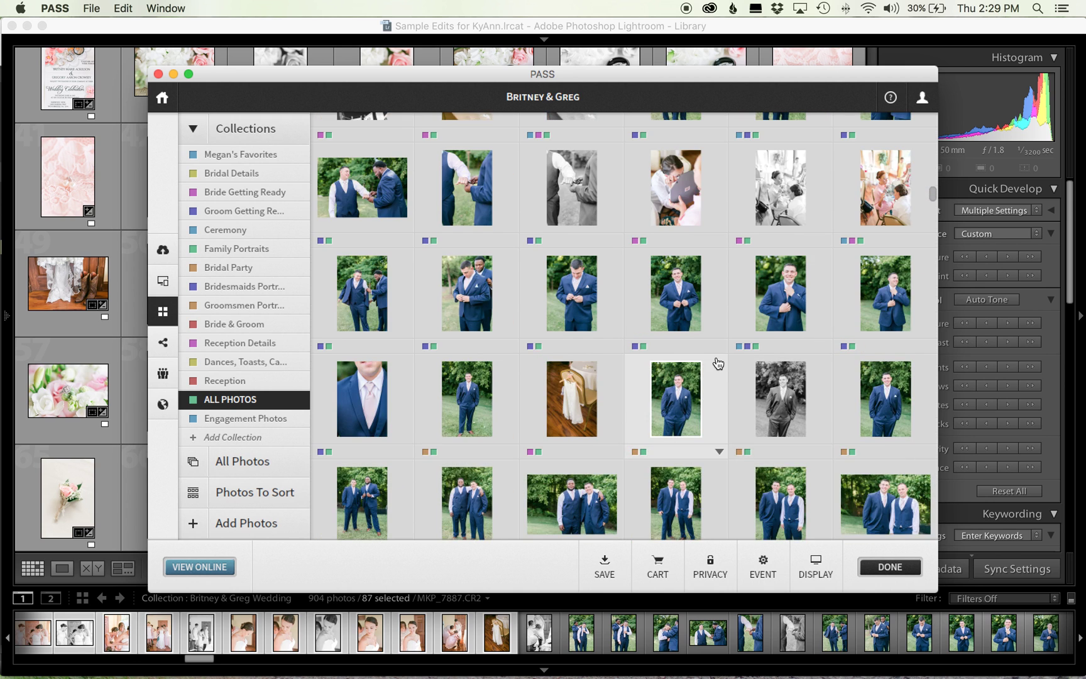
scroll(718, 363, down, 5)
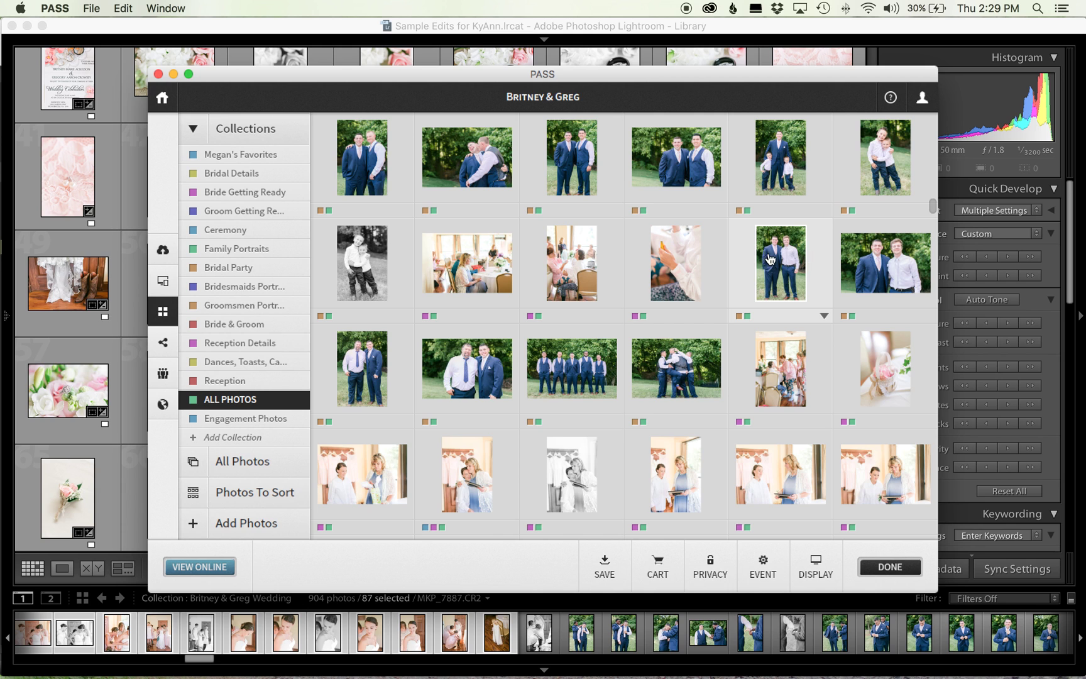
scroll(782, 376, down, 10)
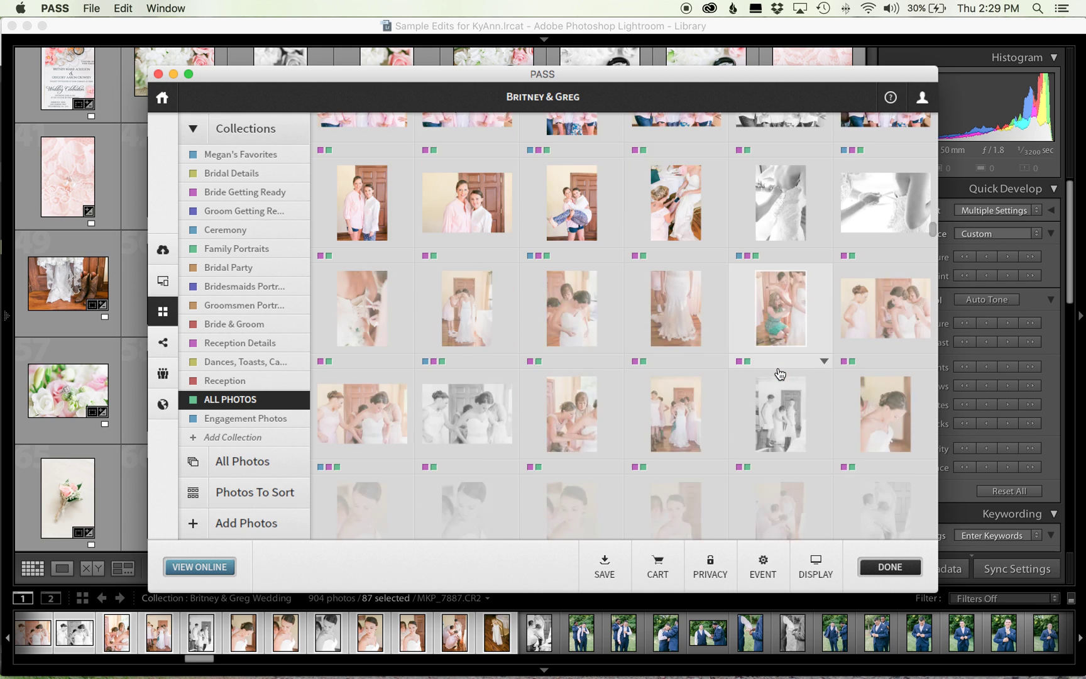
right_click(272, 405)
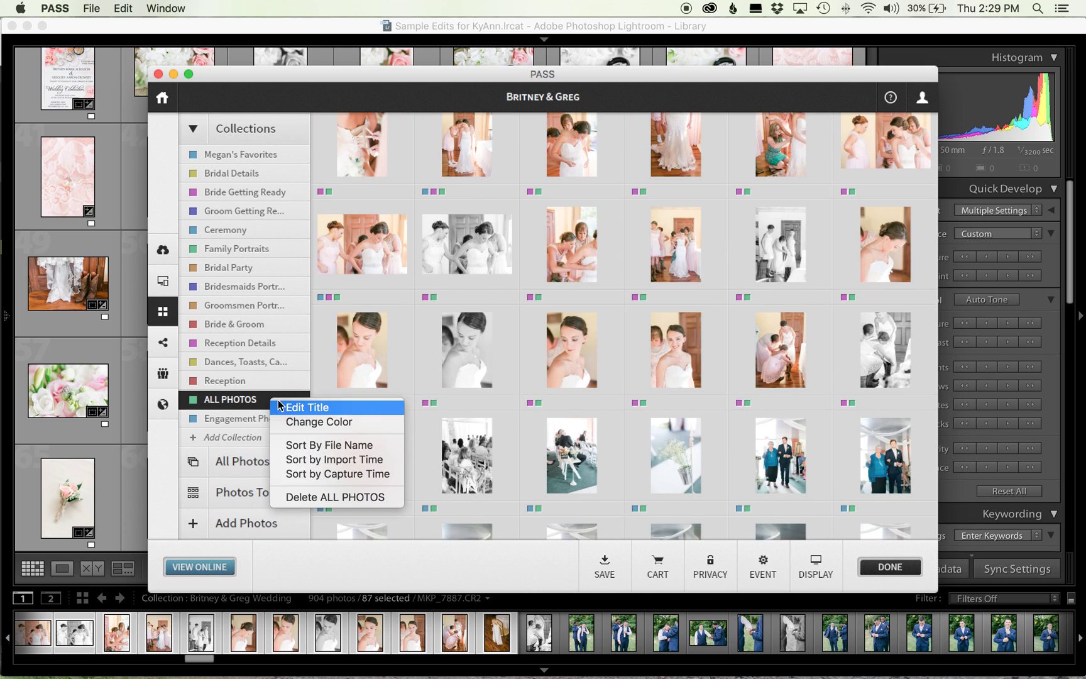
Restore file-name order for ALL PHOTOS and review the bridesmaid, groomsmen and processional shots
click(301, 445)
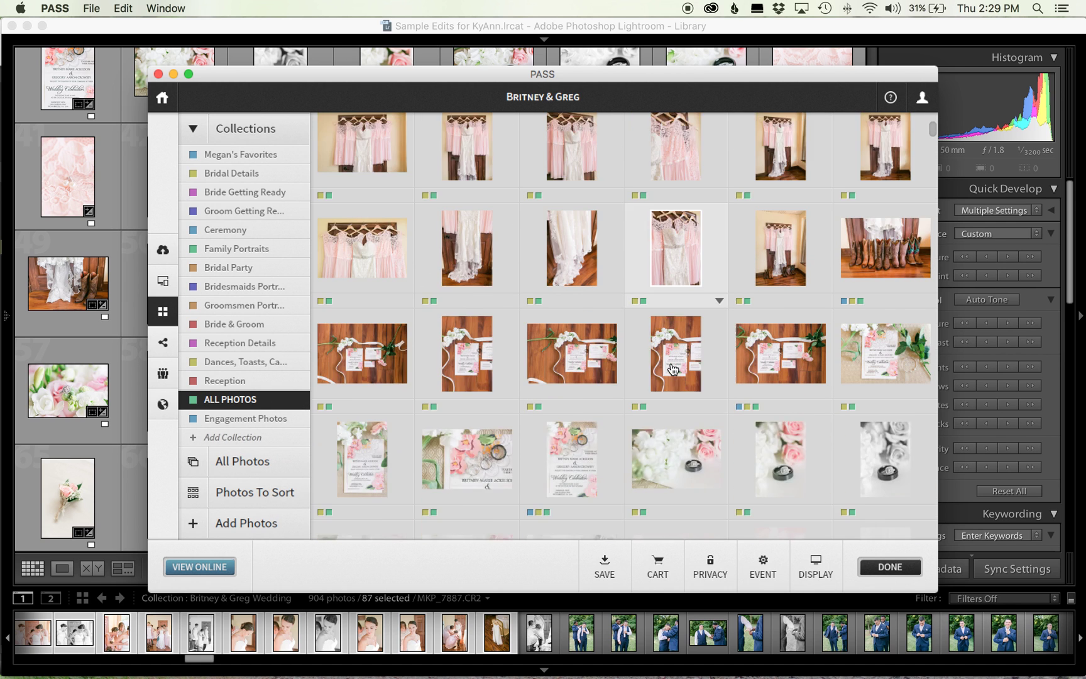
scroll(672, 369, down, 8)
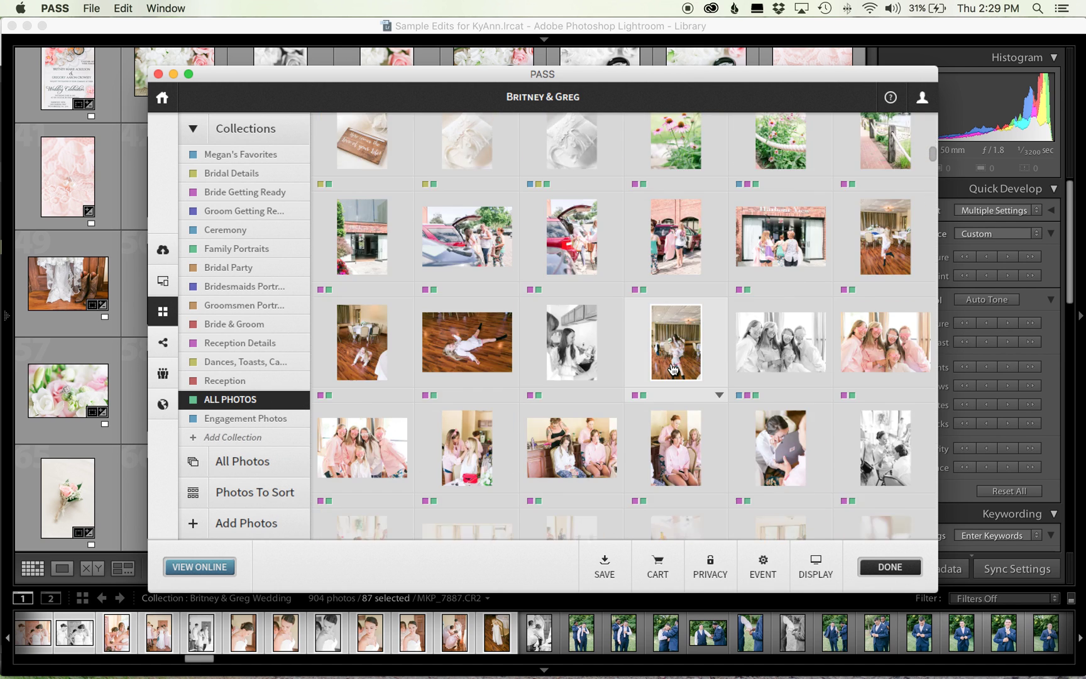
scroll(672, 369, down, 10)
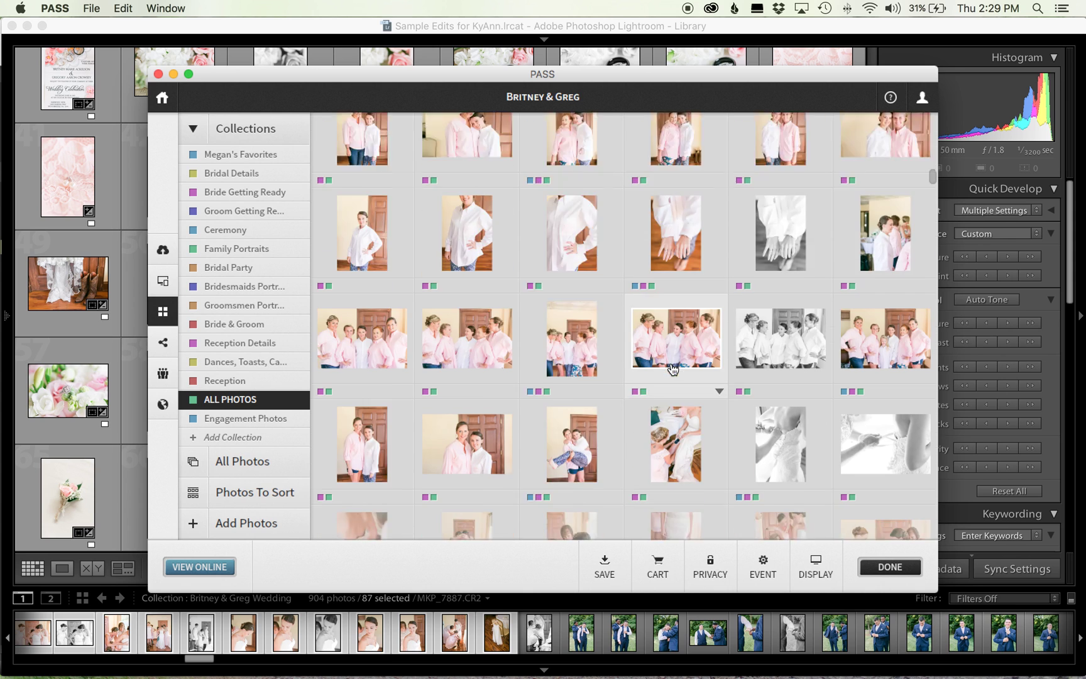
scroll(673, 369, down, 10)
scroll(673, 369, down, 10)
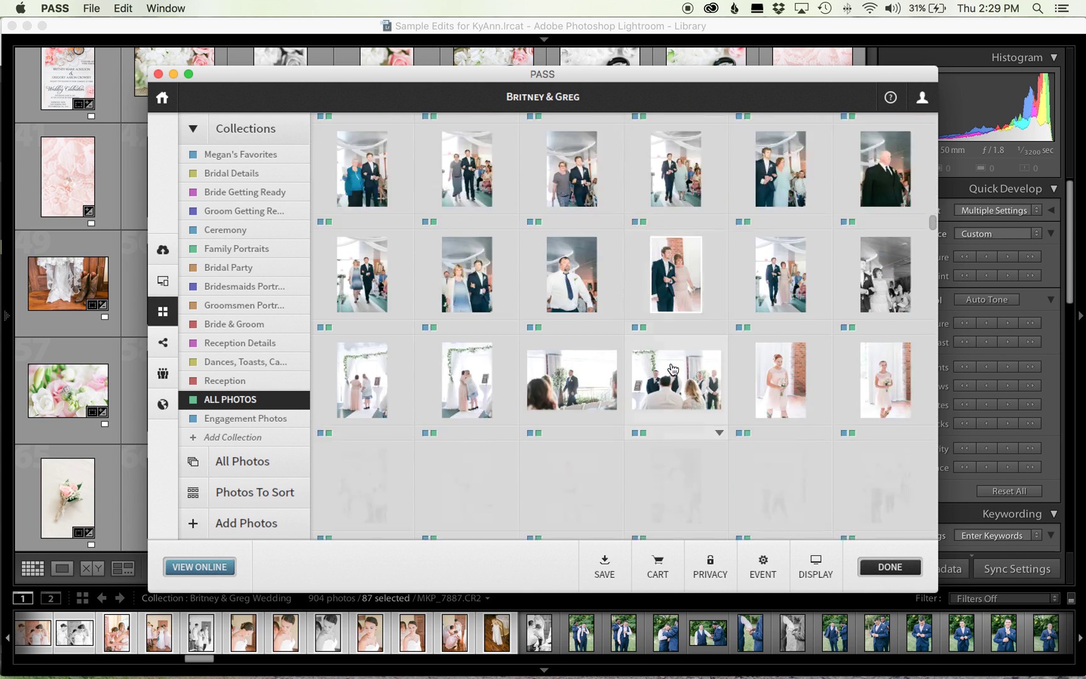
scroll(672, 369, down, 3)
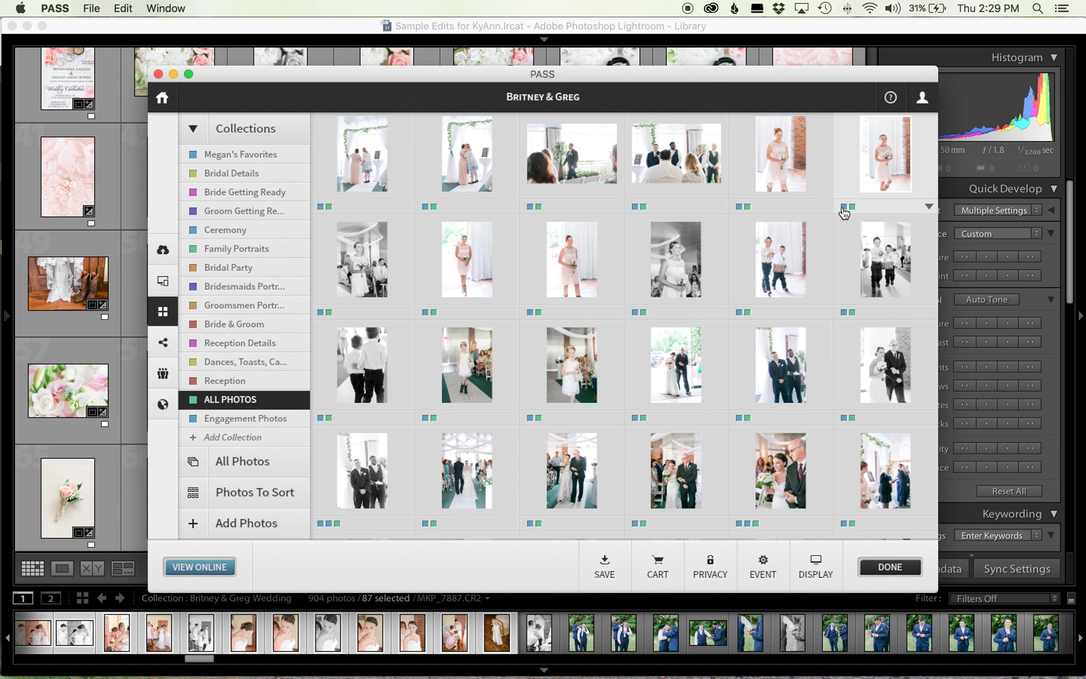
scroll(845, 214, up, 10)
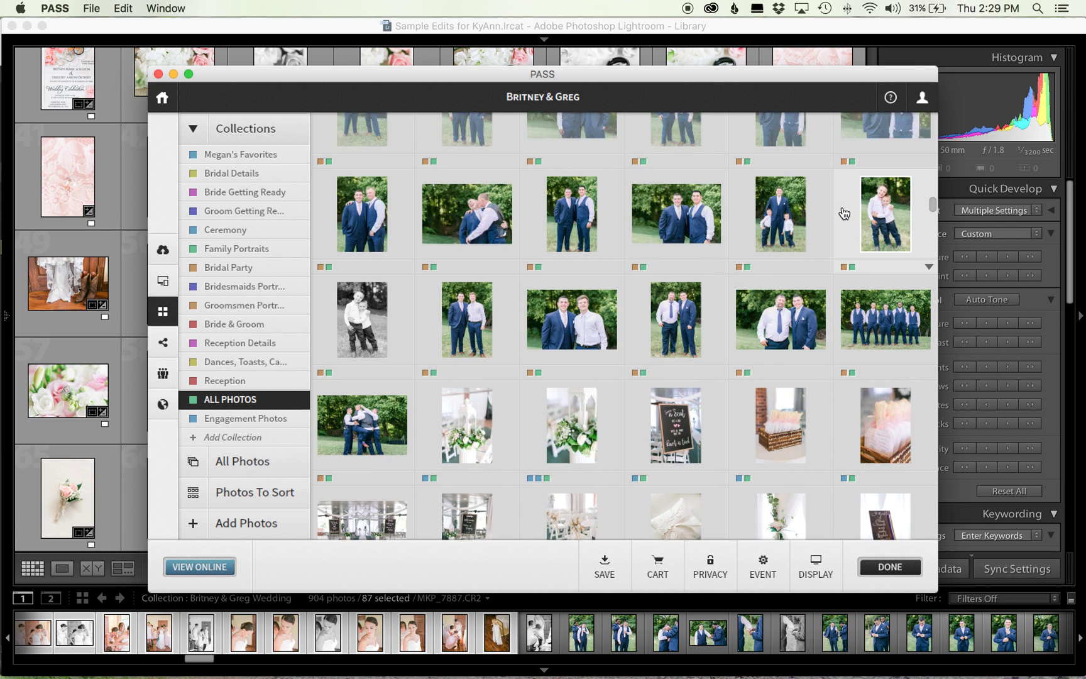
scroll(845, 214, up, 3)
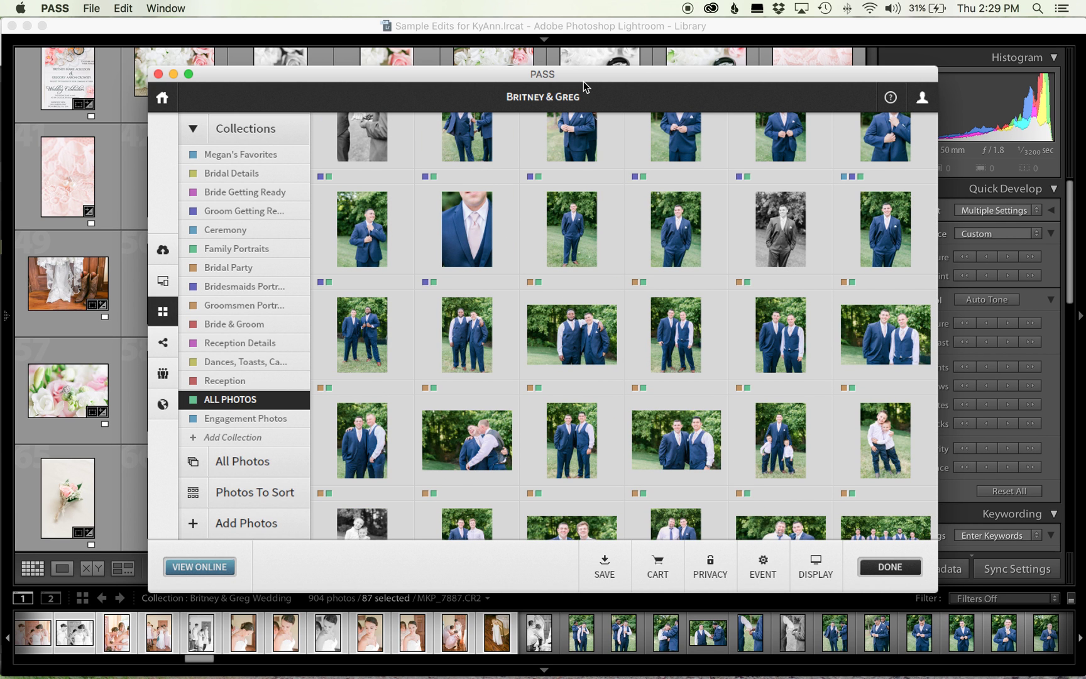